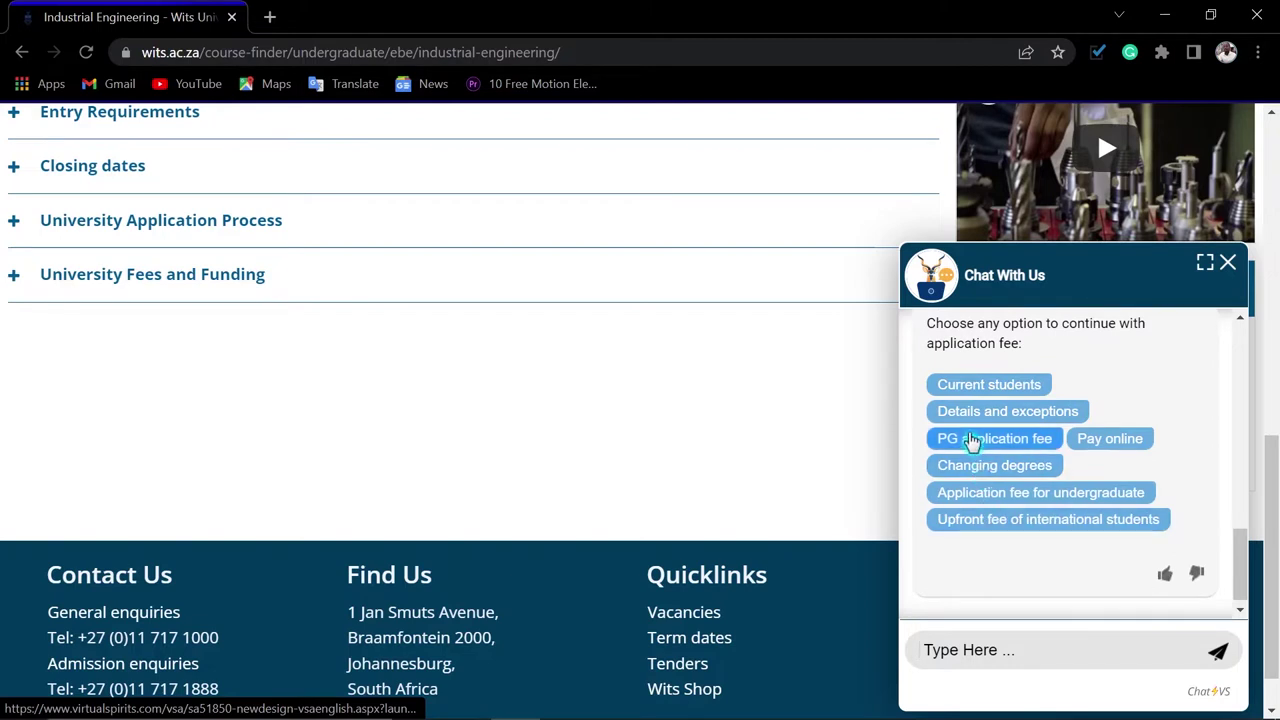
# Ask the chatbot for the PG application fee, then go from Study at Wits to Apply online
pyautogui.click(972, 442)
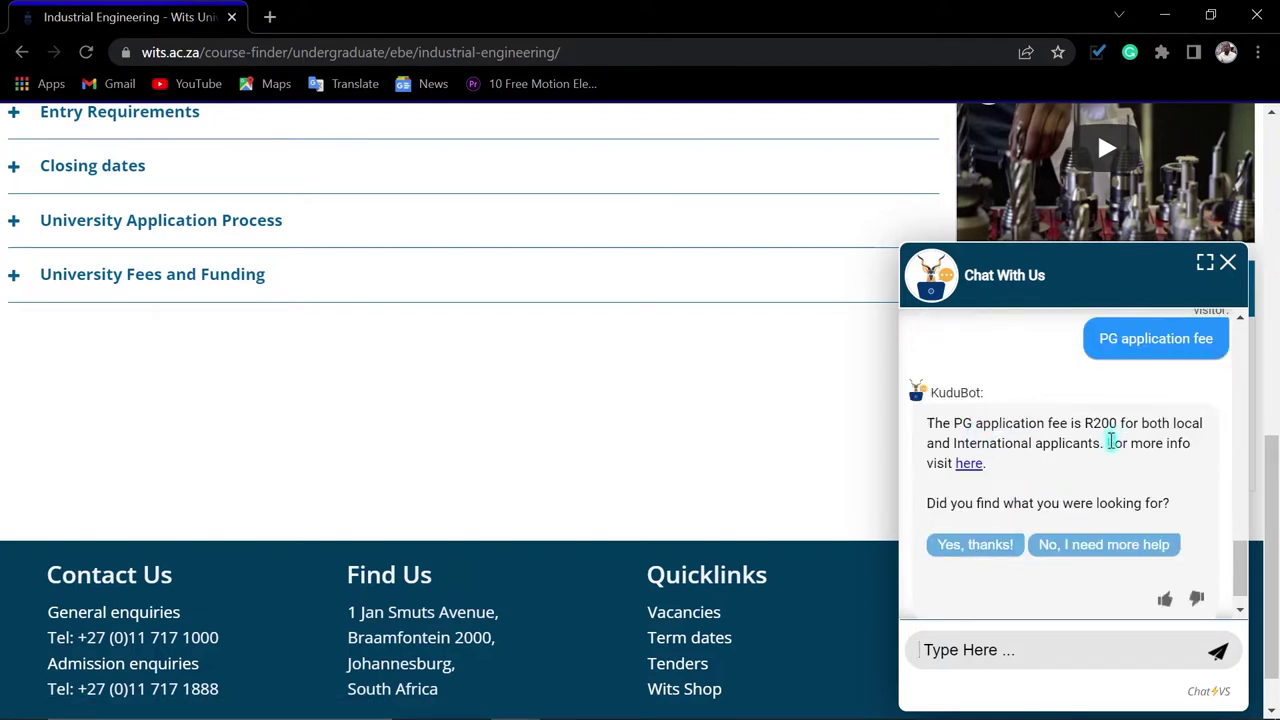
pyautogui.click(1228, 272)
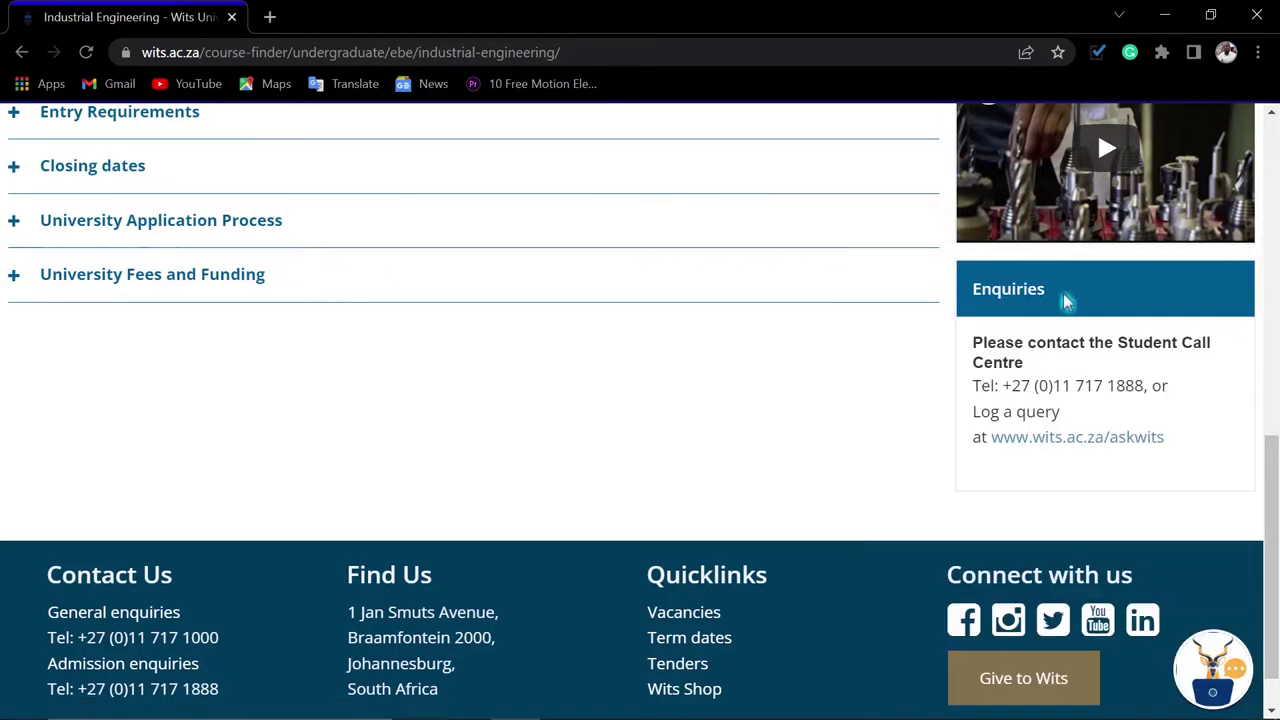
pyautogui.scroll(15, 554, 363)
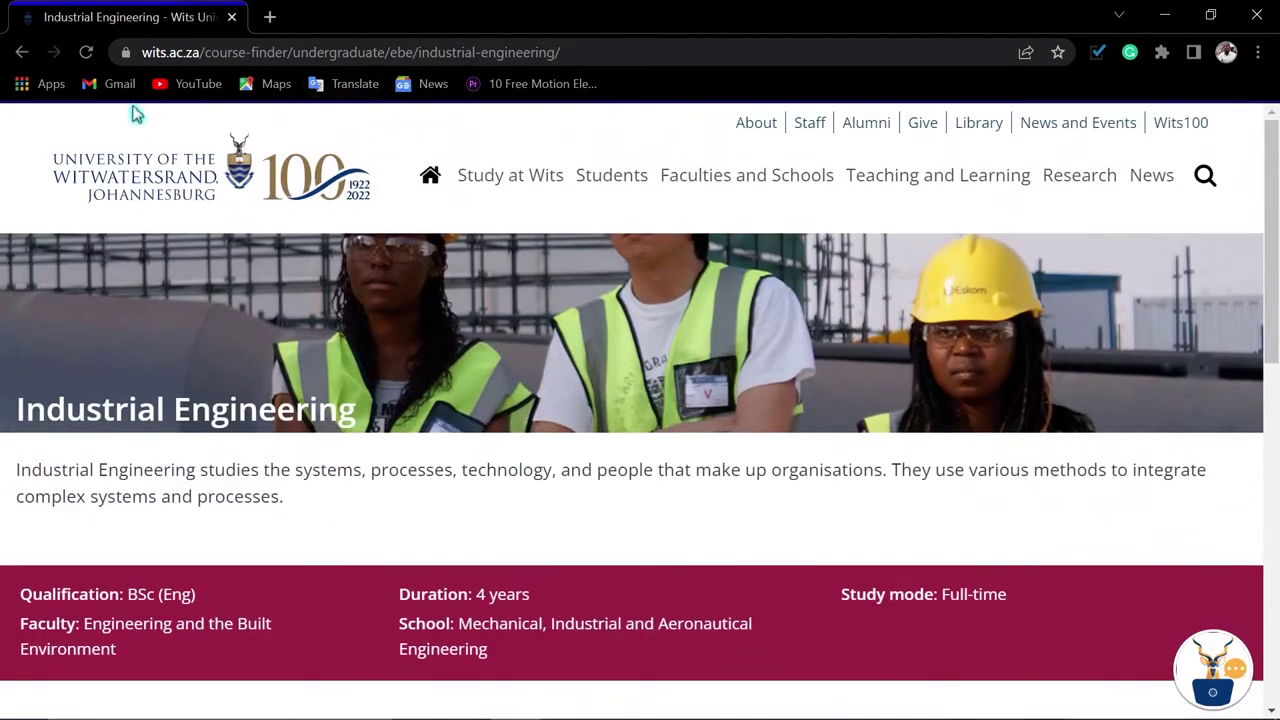
pyautogui.click(526, 190)
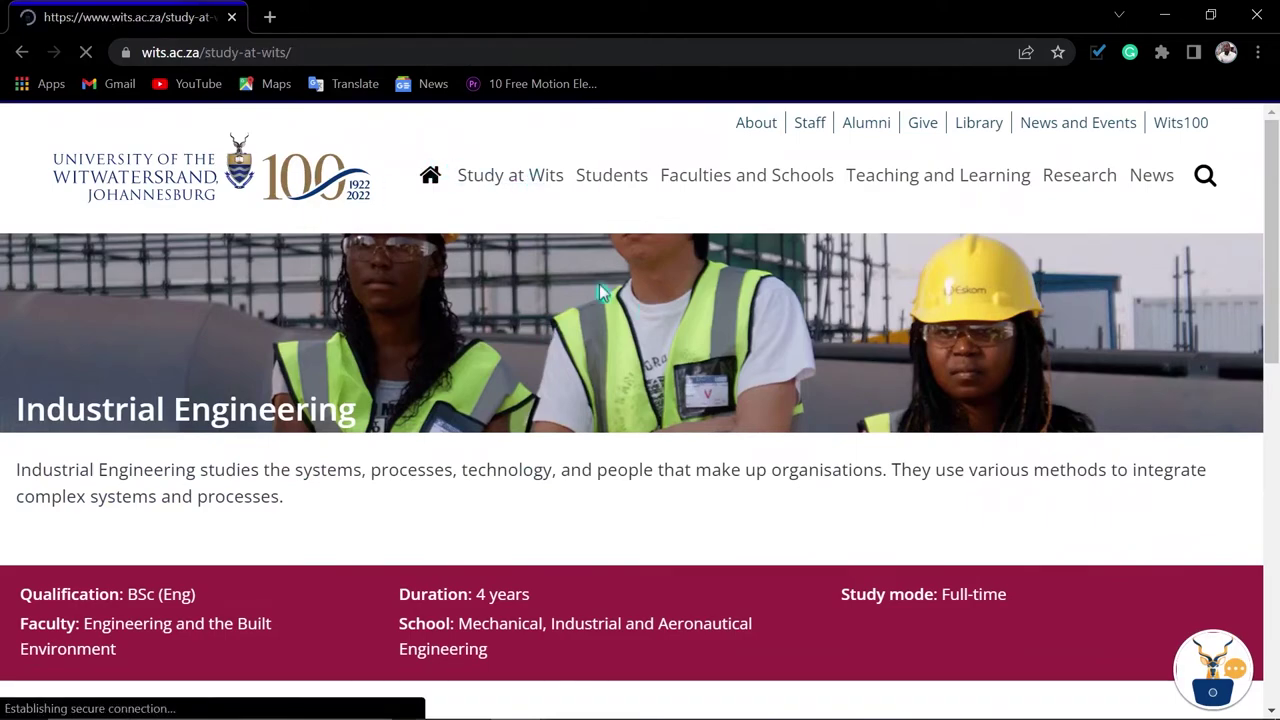
pyautogui.scroll(-2, 753, 489)
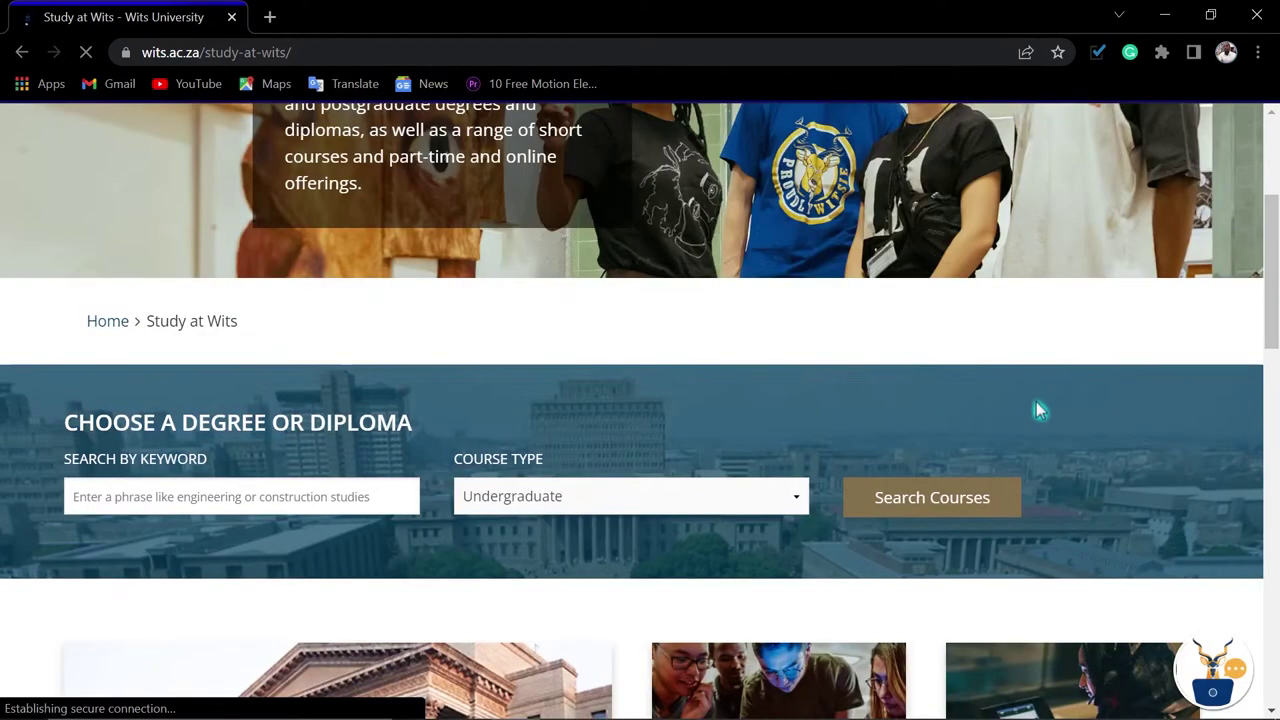
pyautogui.scroll(-5, 1062, 486)
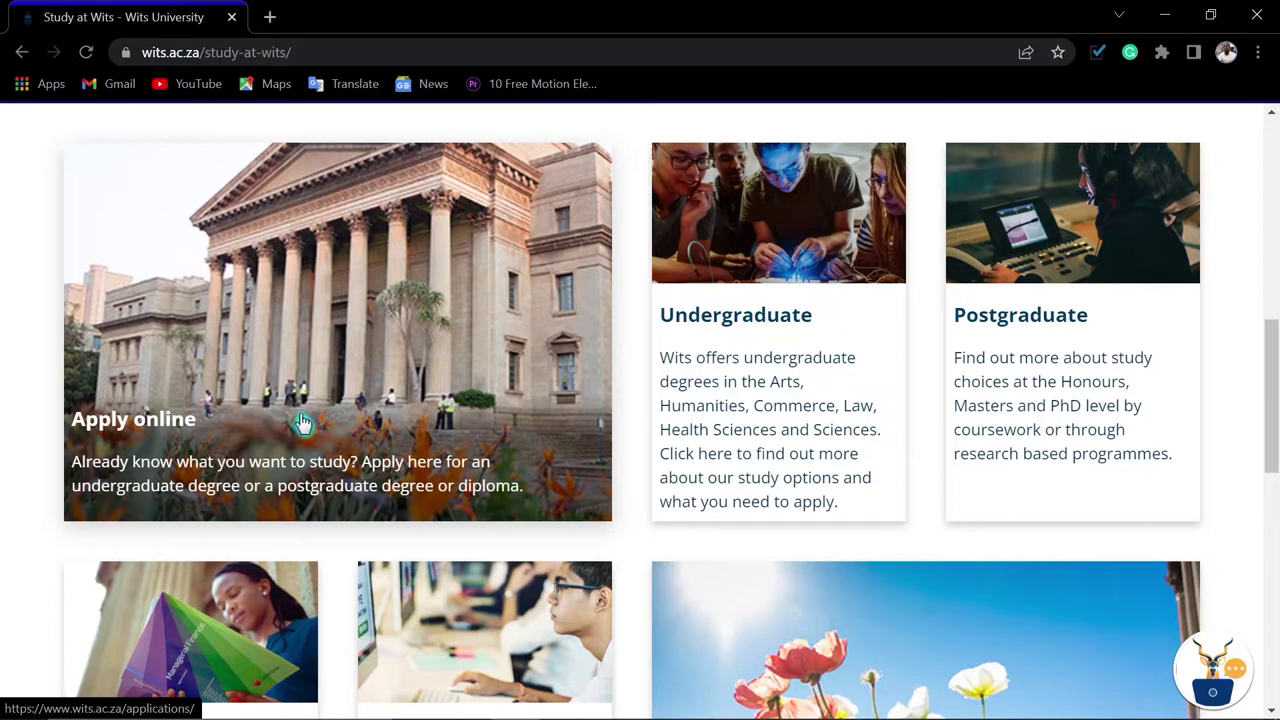
pyautogui.click(161, 440)
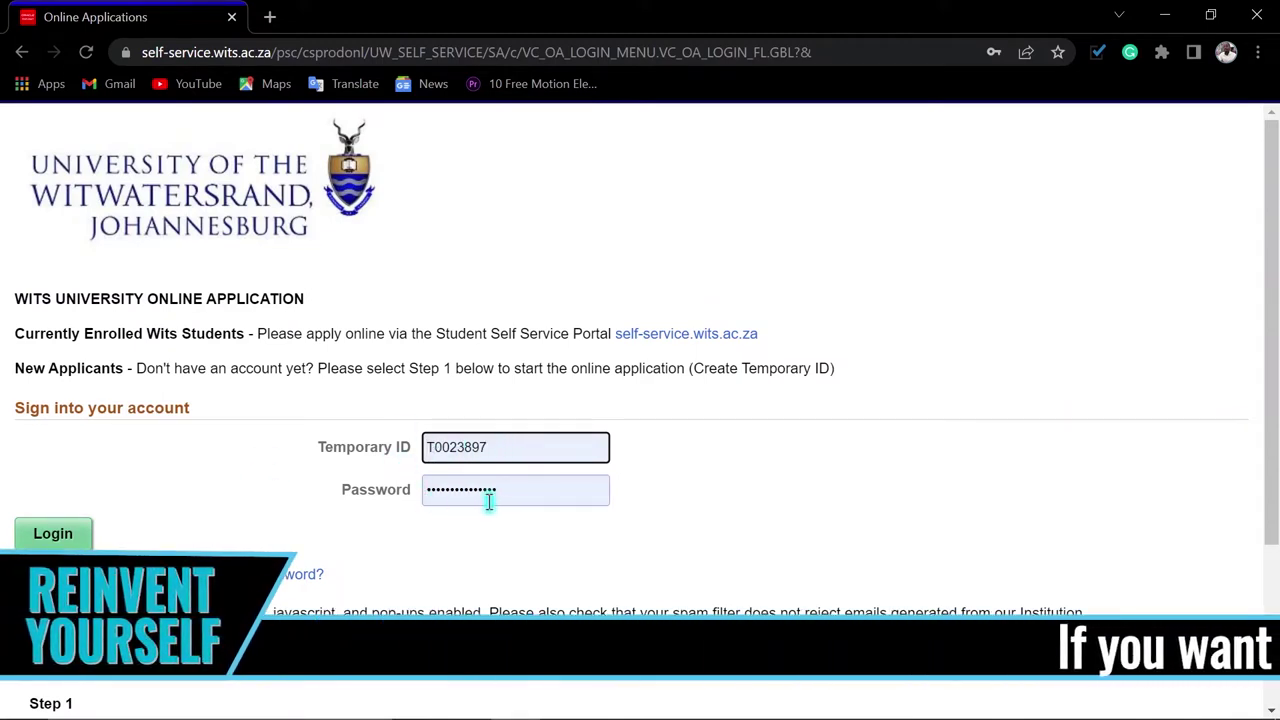
# Create a temporary ID with the applicant's National ID, details and security code, then confirm
pyautogui.scroll(-3, 509, 534)
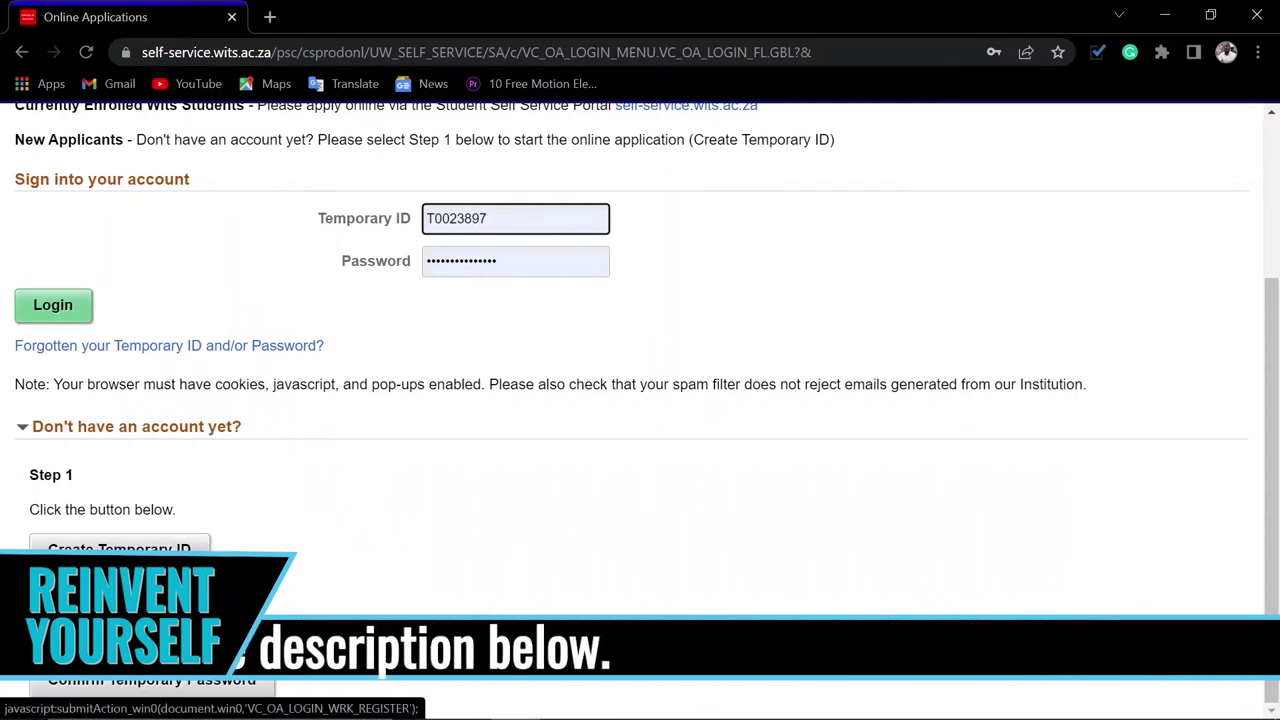
pyautogui.click(106, 558)
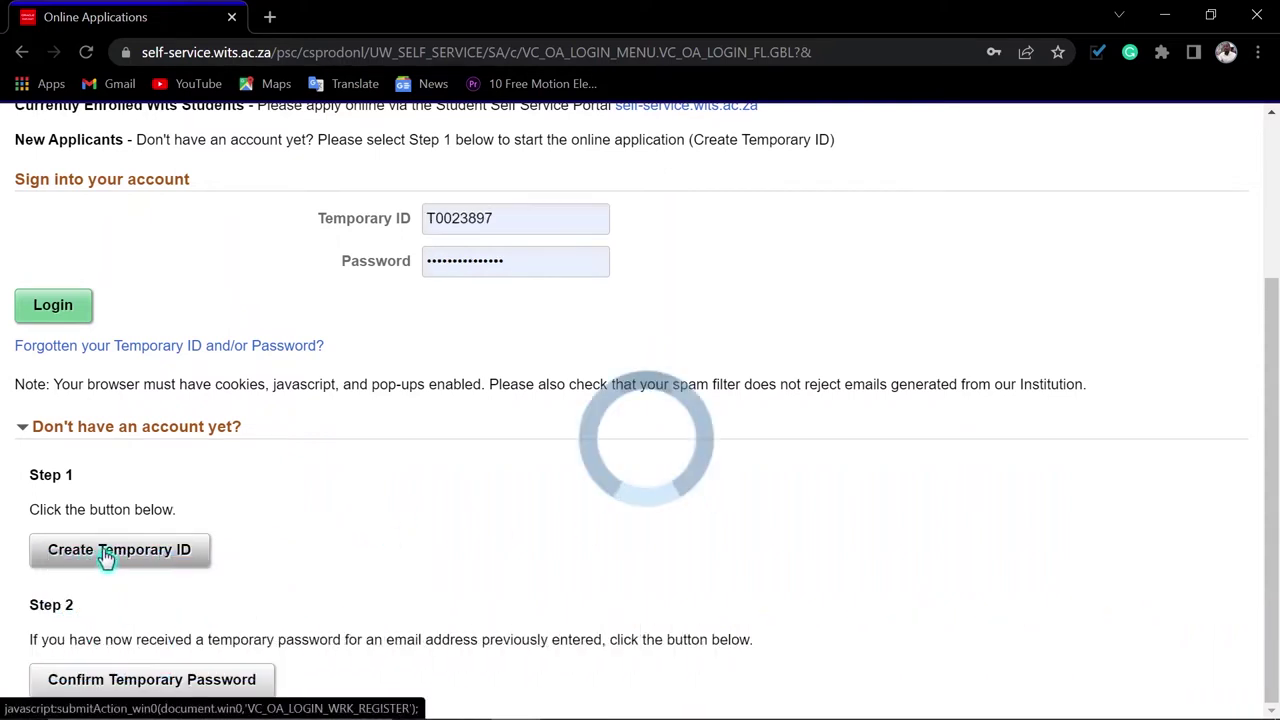
pyautogui.scroll(-4, 900, 512)
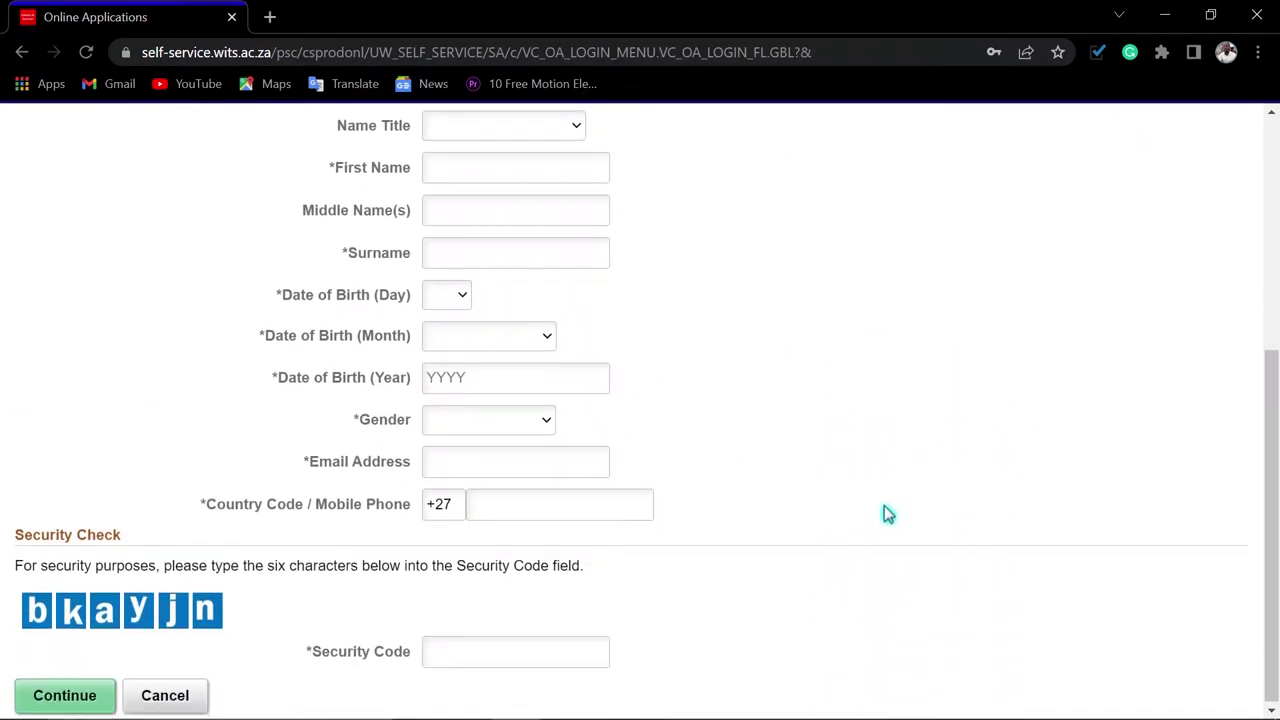
pyautogui.scroll(3, 885, 515)
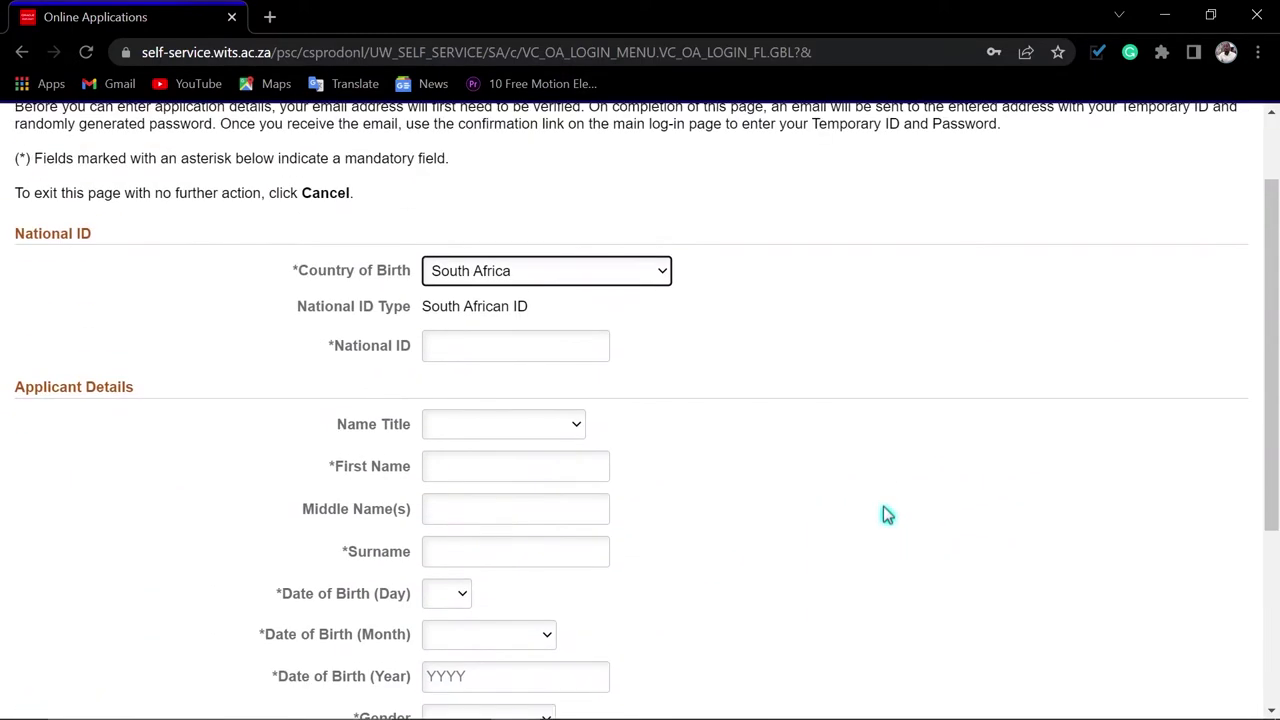
pyautogui.scroll(-1, 798, 518)
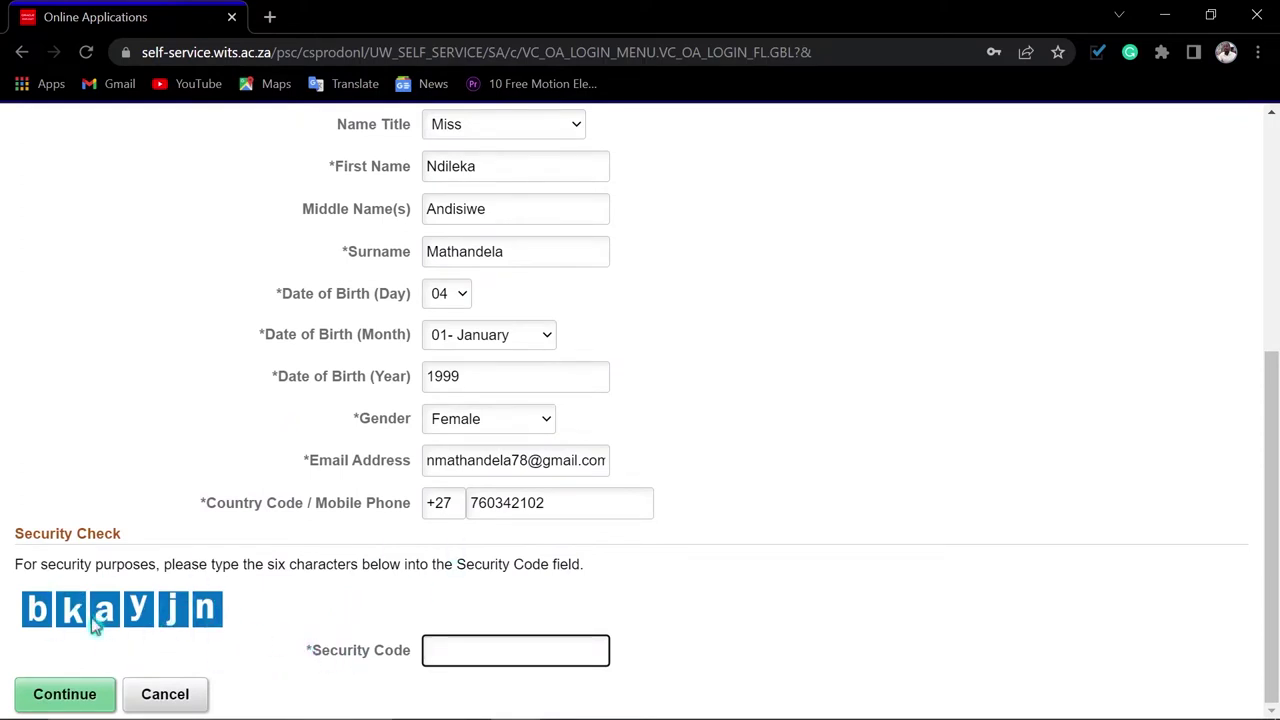
pyautogui.write('bkayjn')
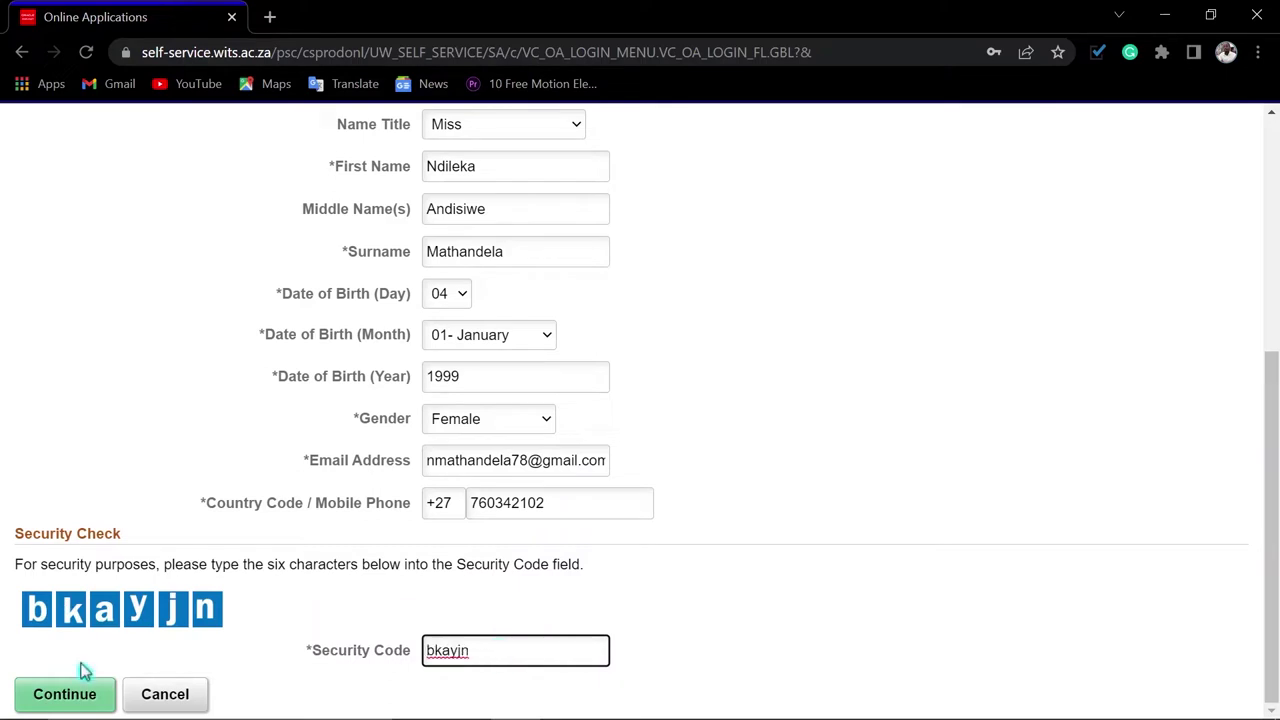
pyautogui.click(44, 705)
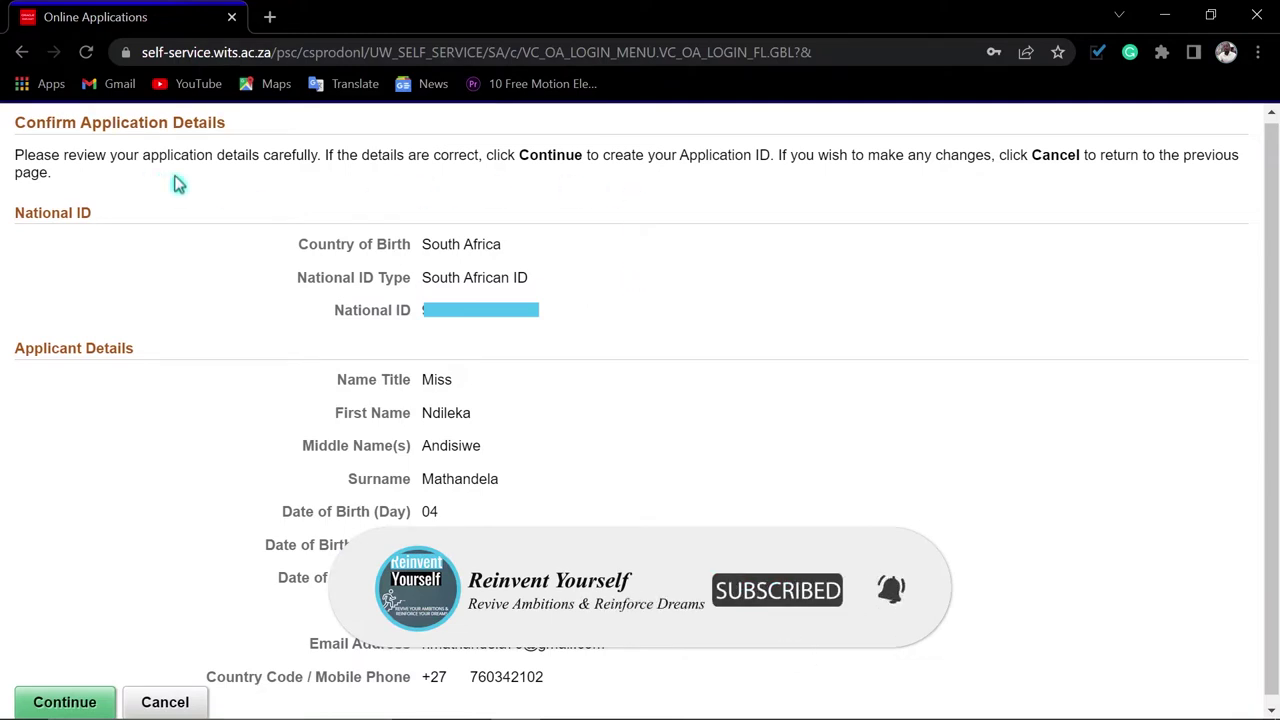
pyautogui.scroll(-1, 843, 478)
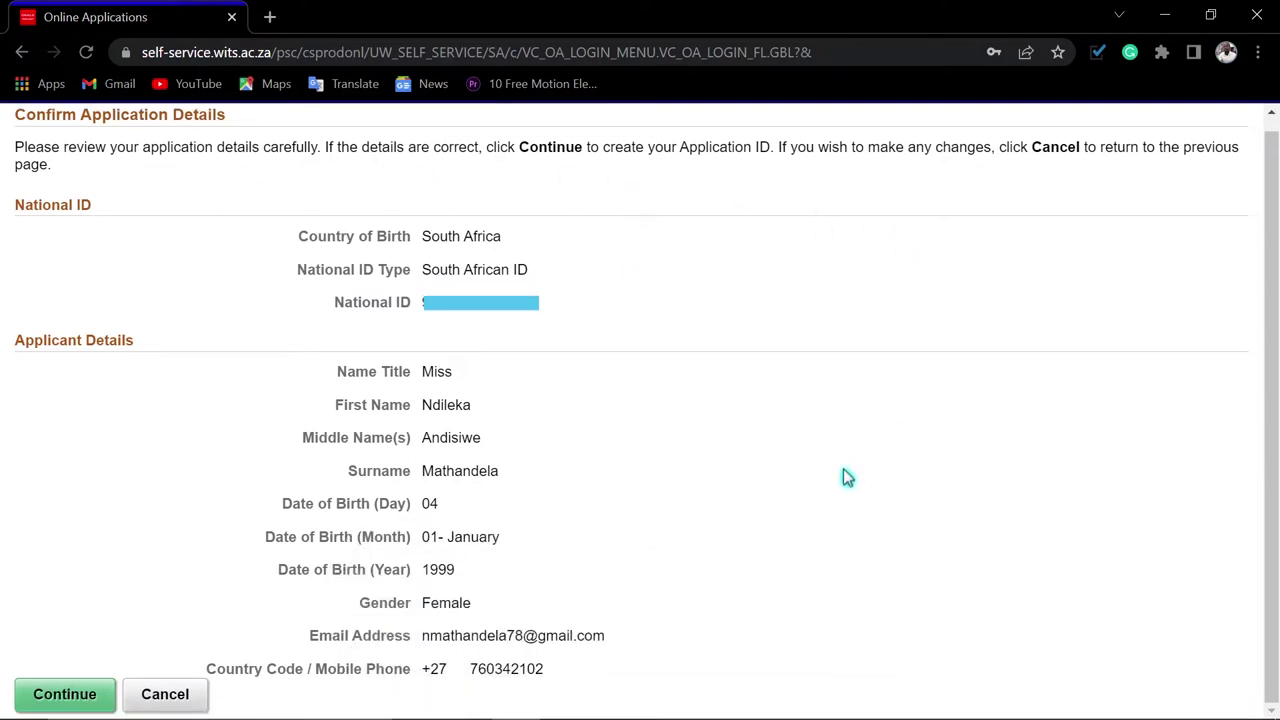
pyautogui.click(69, 699)
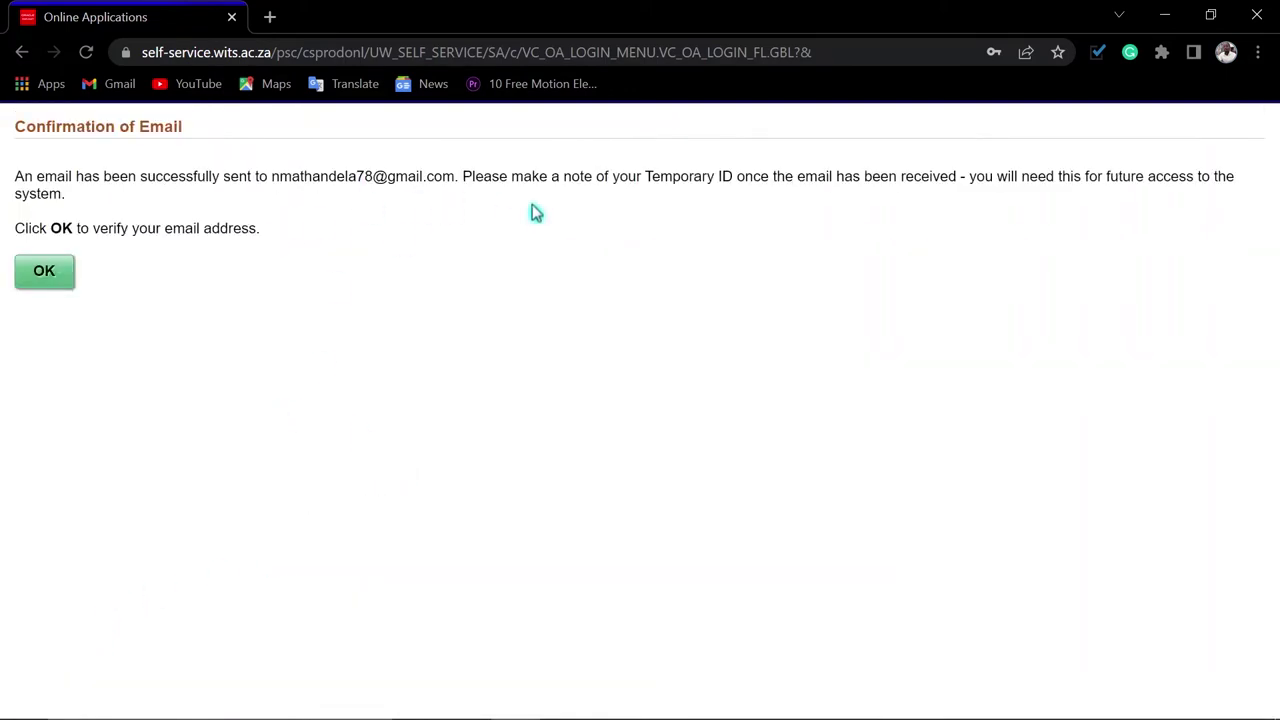
# Proceed to email verification and enter the applicant's email address, fixing typos
pyautogui.click(45, 285)
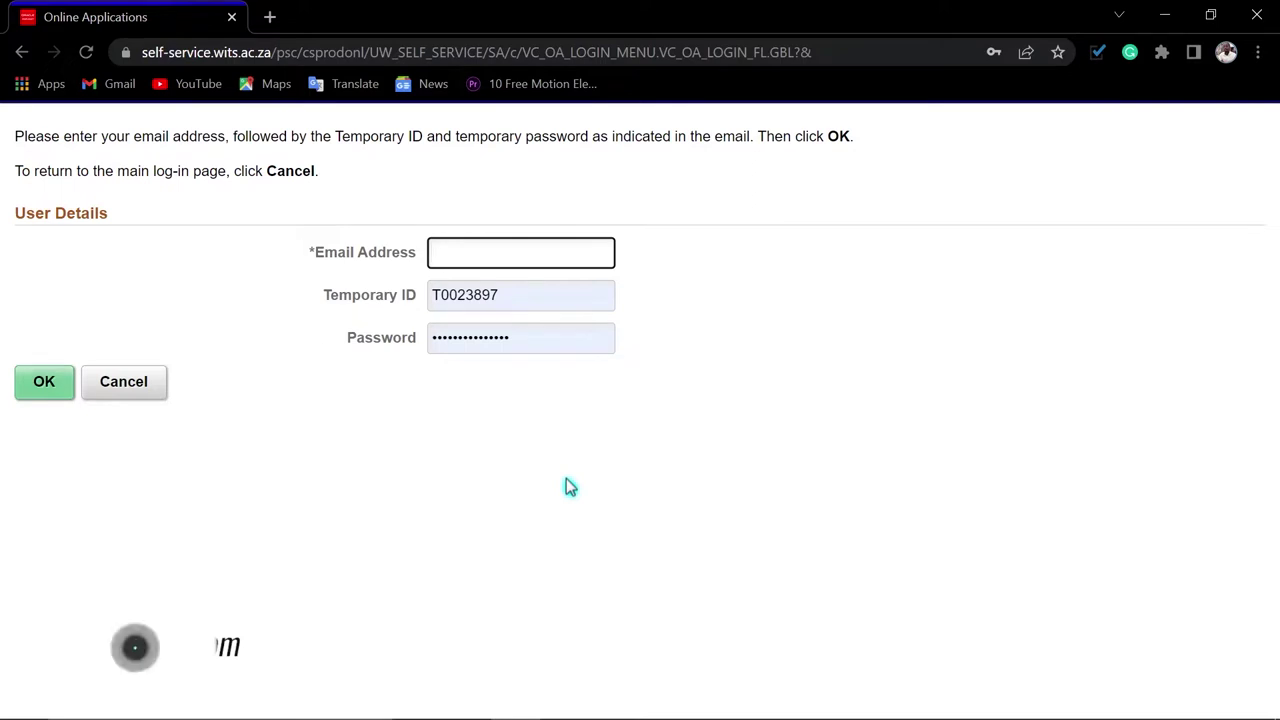
pyautogui.click(445, 252)
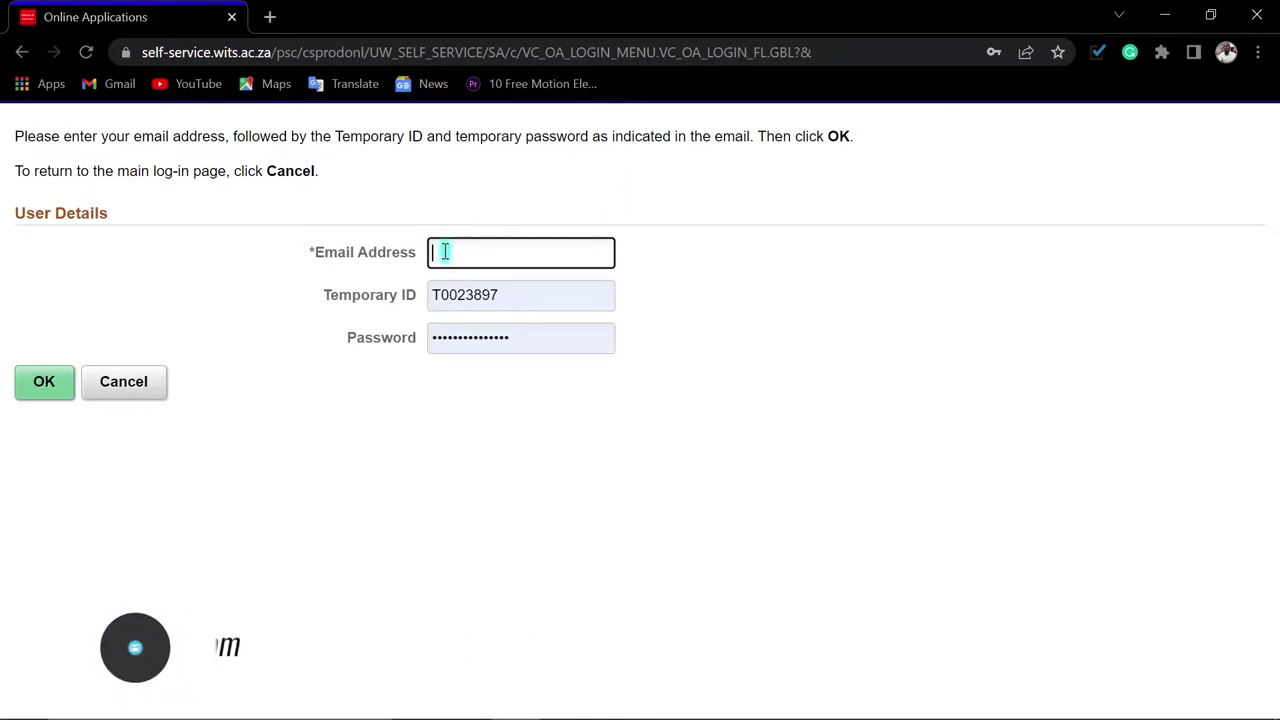
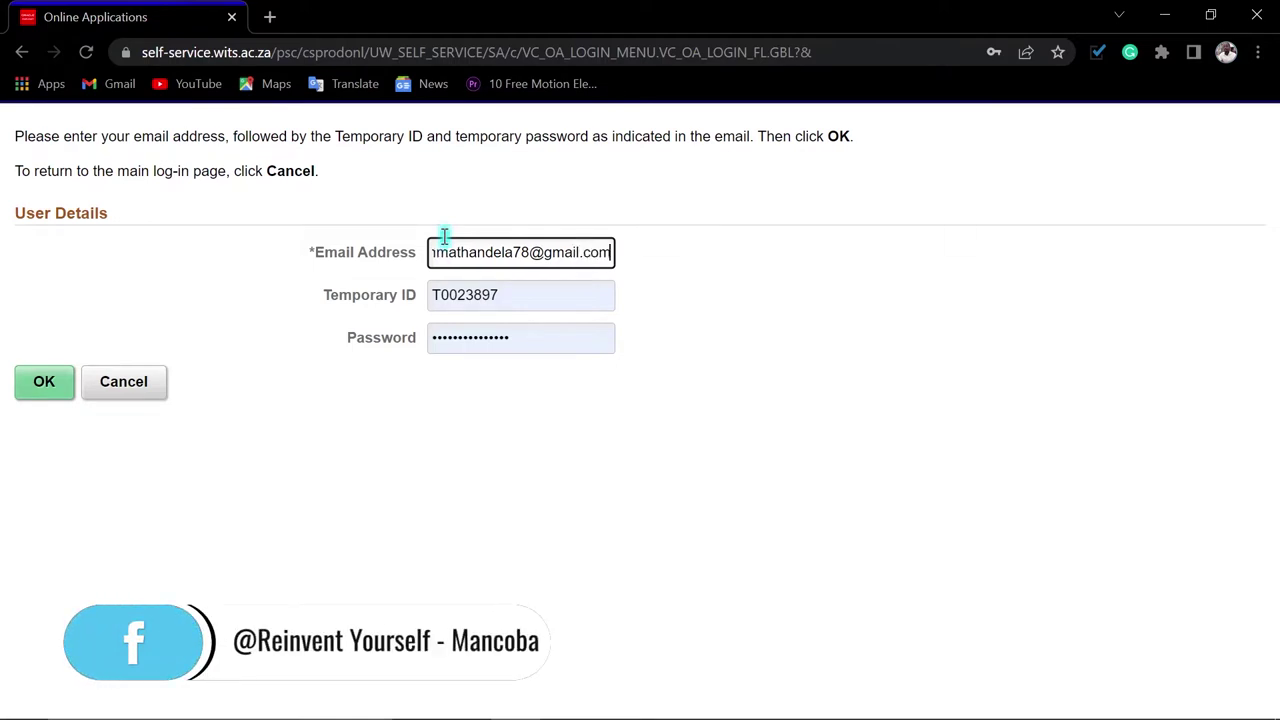
# Replace the Temporary ID with the emailed one and type the temporary password
pyautogui.click(505, 295)
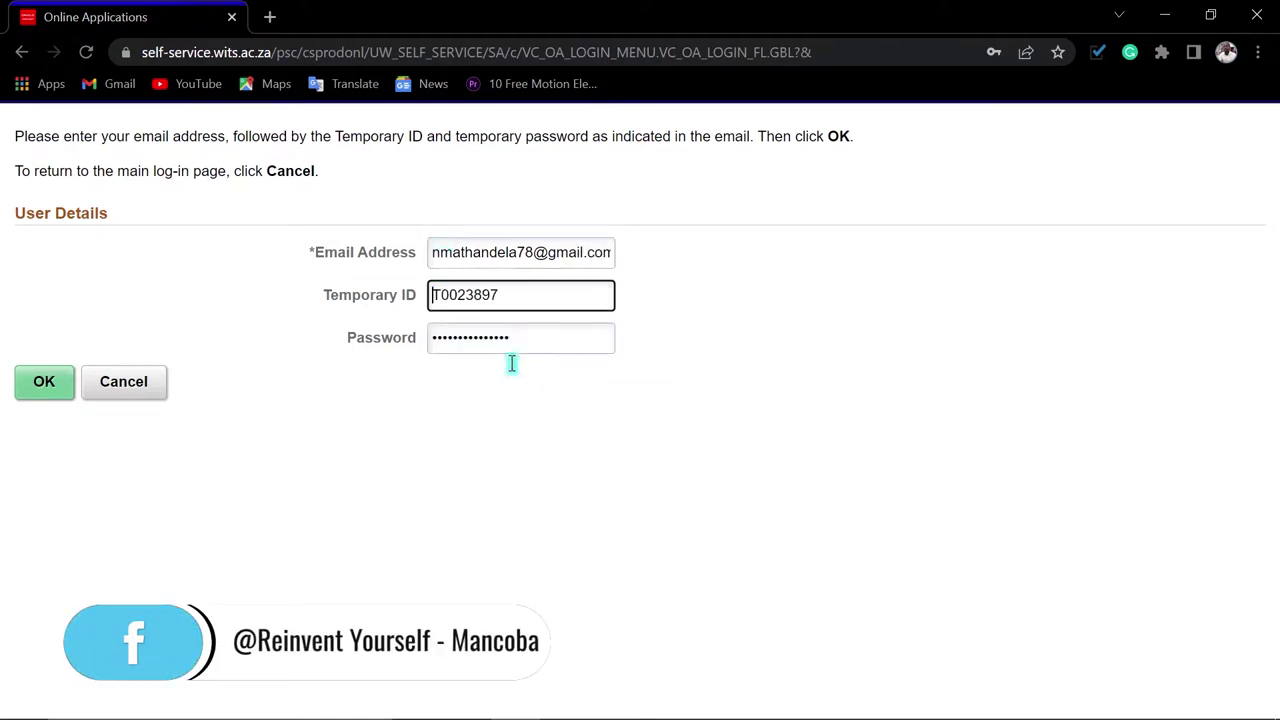
pyautogui.doubleClick(511, 294)
pyautogui.hotkey('ctrl', 'v')
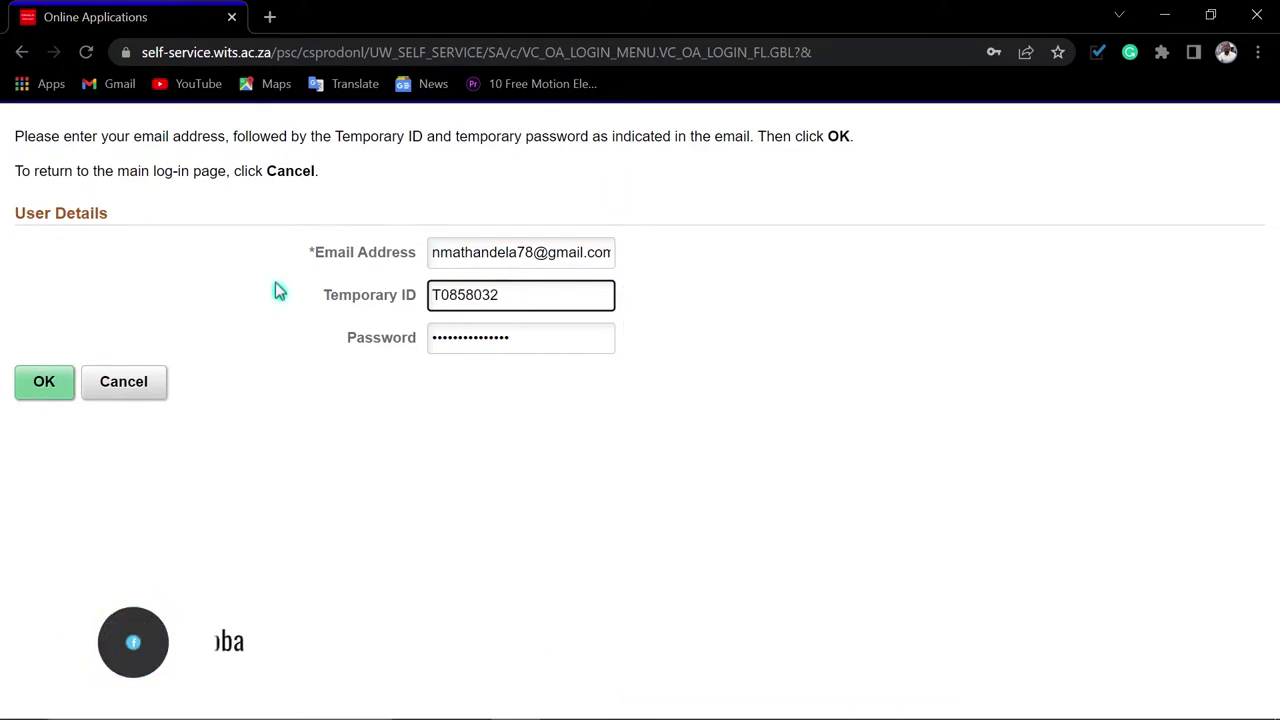
pyautogui.press('Tab')
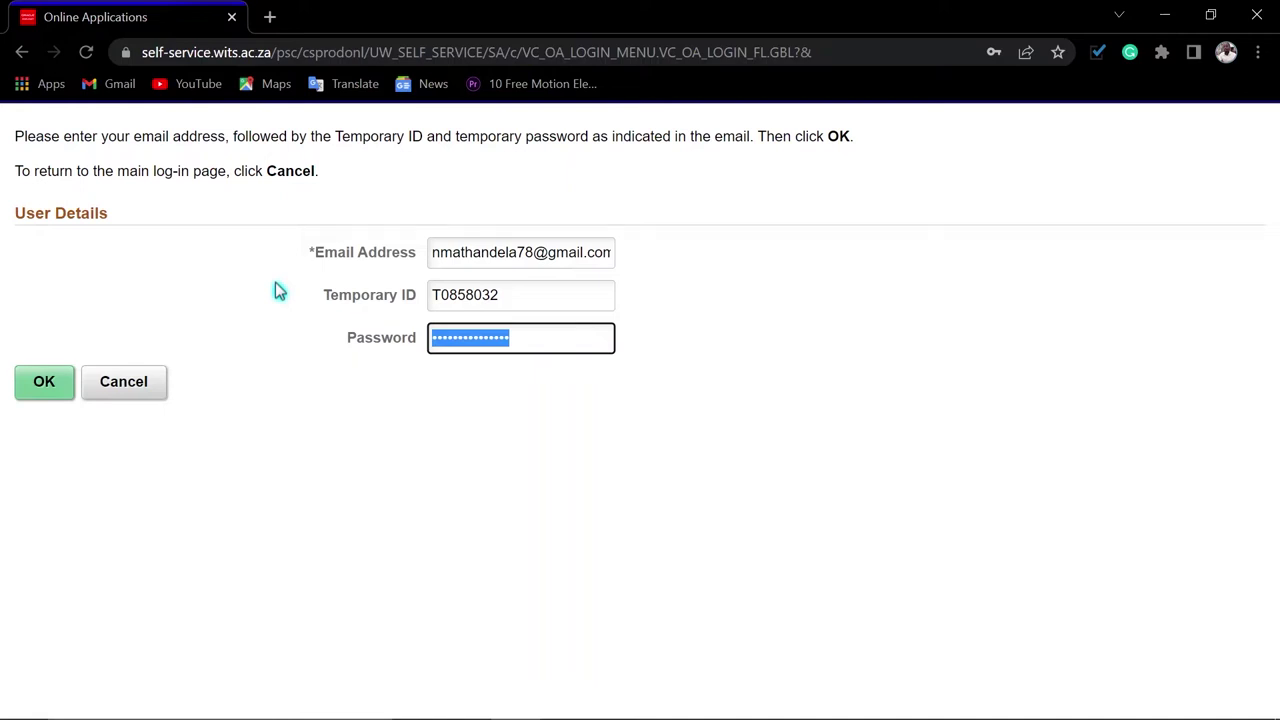
pyautogui.write('***')
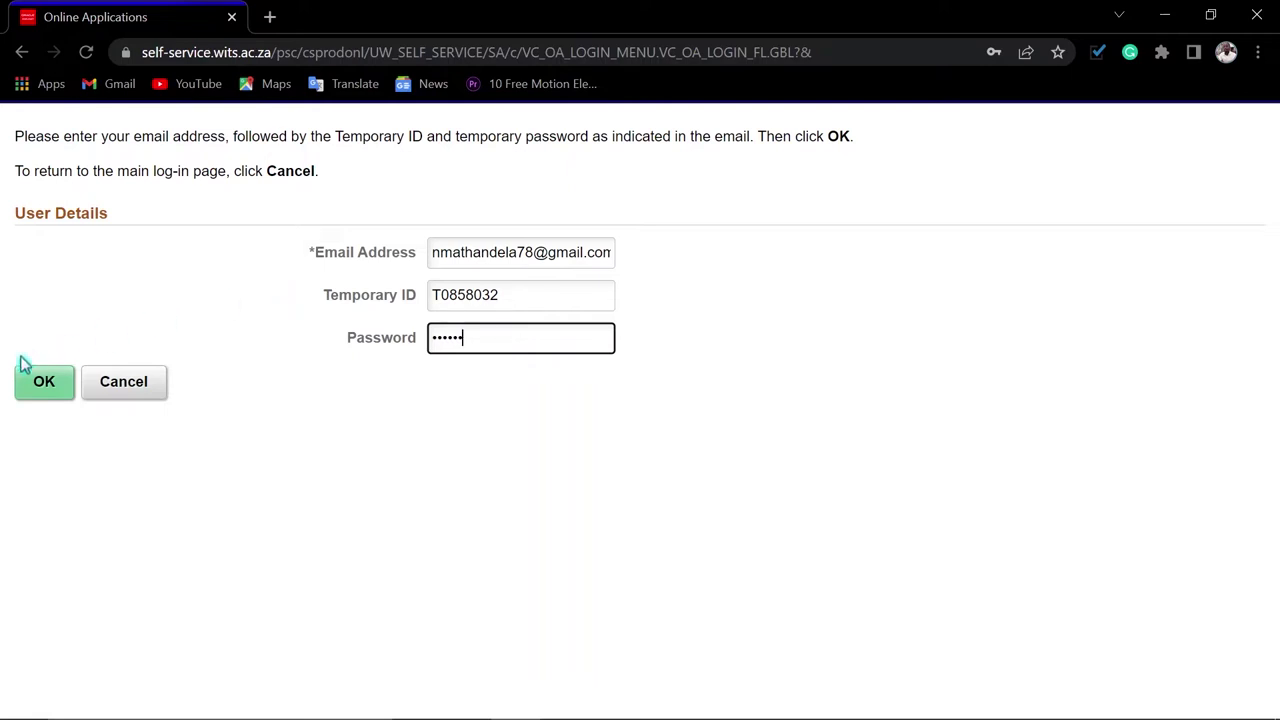
# Submit the verification details and enter a new password and its confirmation
pyautogui.click(46, 385)
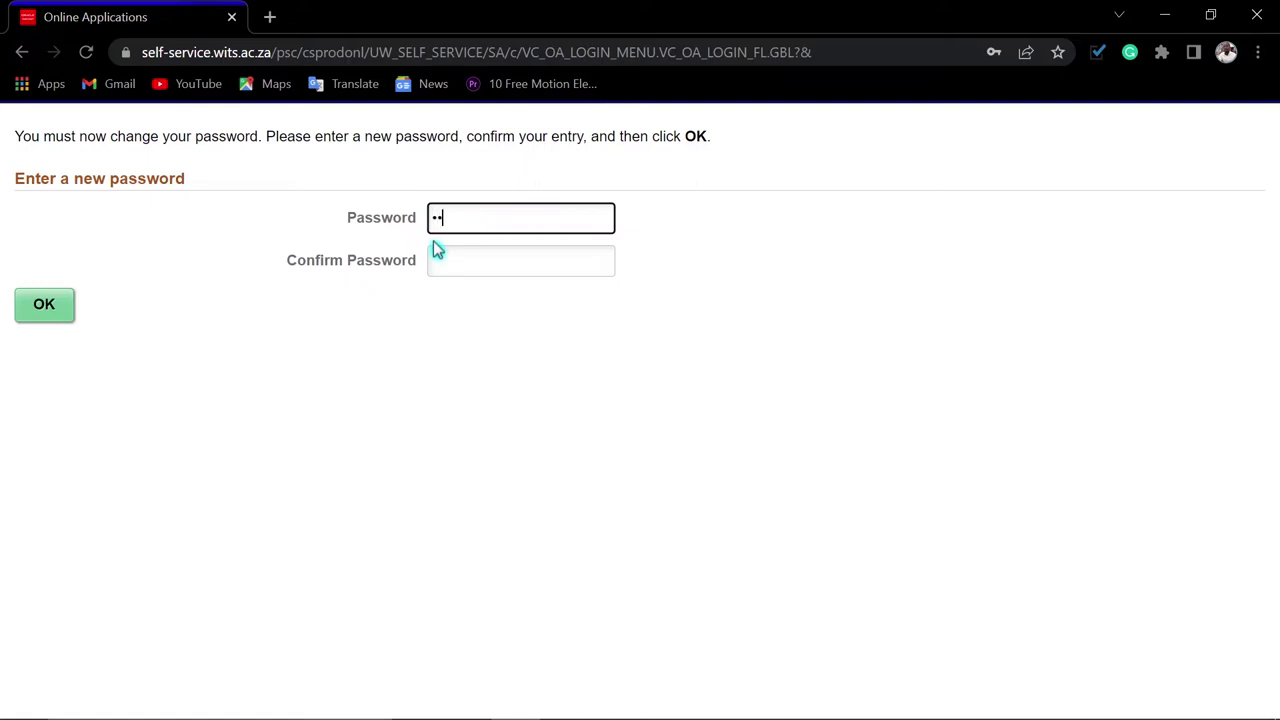
pyautogui.write('••••')
pyautogui.press('Tab')
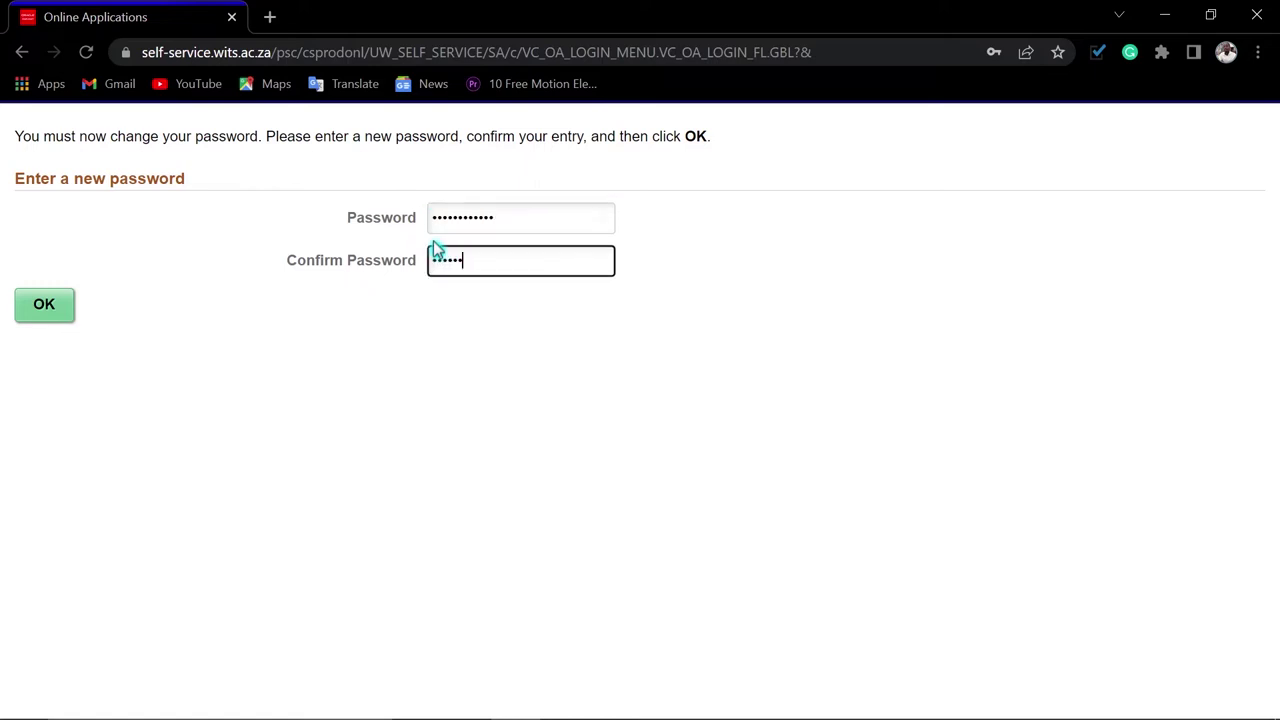
pyautogui.write('•••••••••••')
pyautogui.click(46, 309)
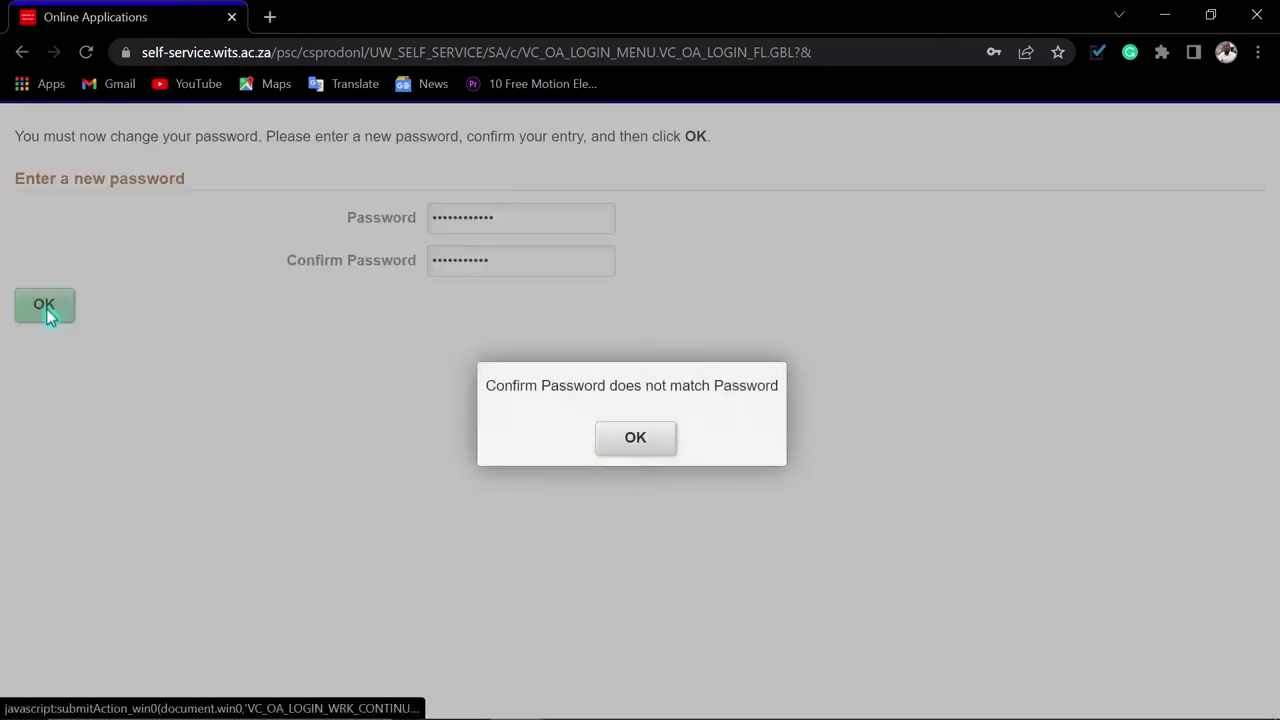
# Fix the mismatched confirmation password, submit it, and update the password saved in Chrome
pyautogui.click(640, 455)
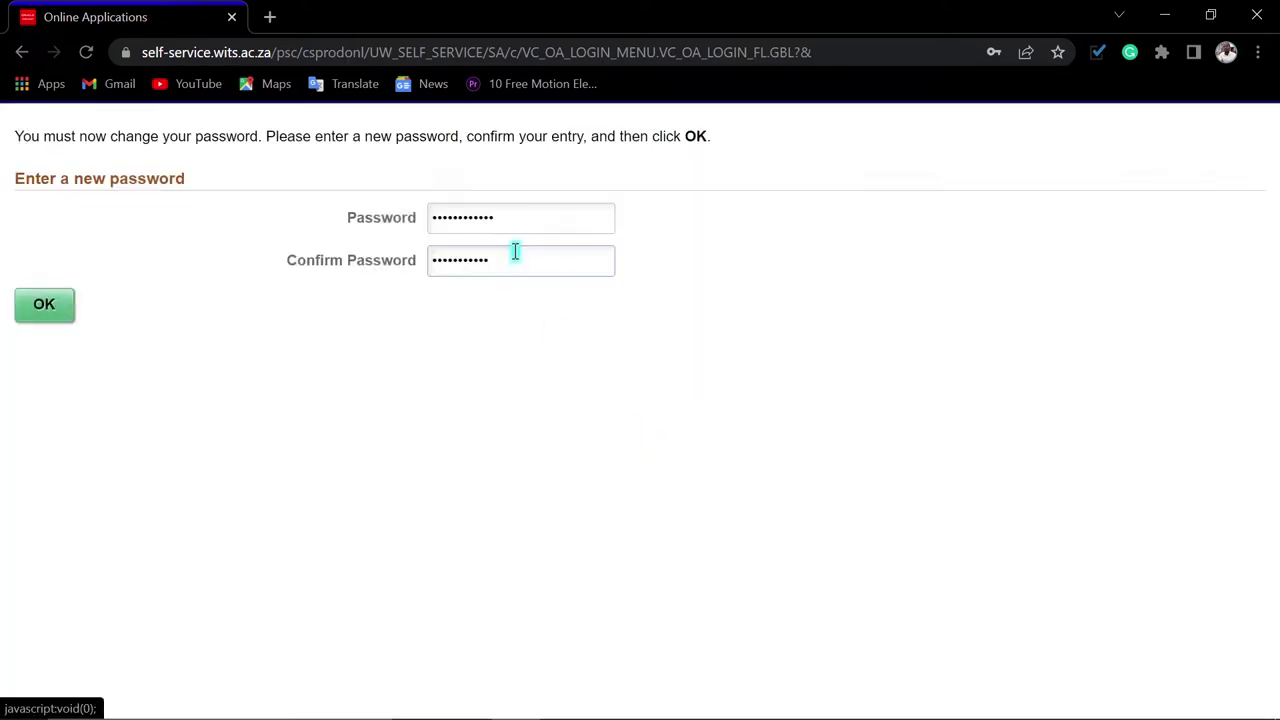
pyautogui.doubleClick(516, 265)
pyautogui.click(44, 304)
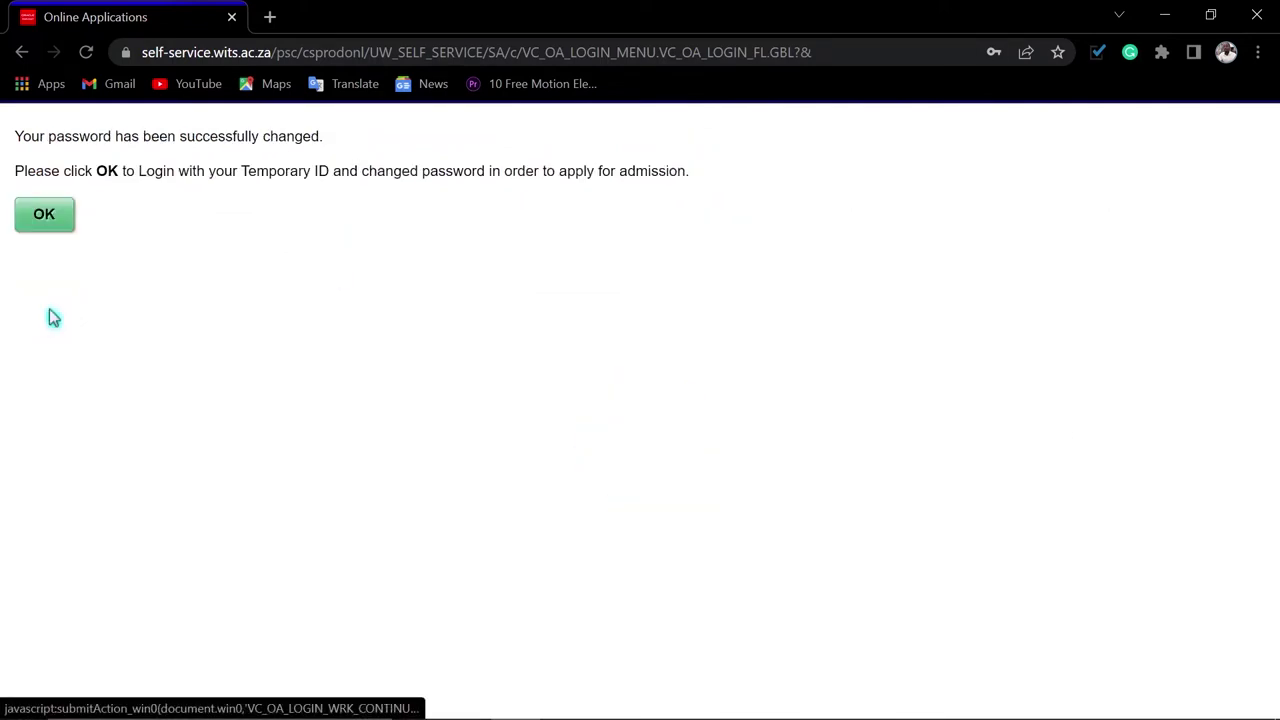
pyautogui.click(899, 345)
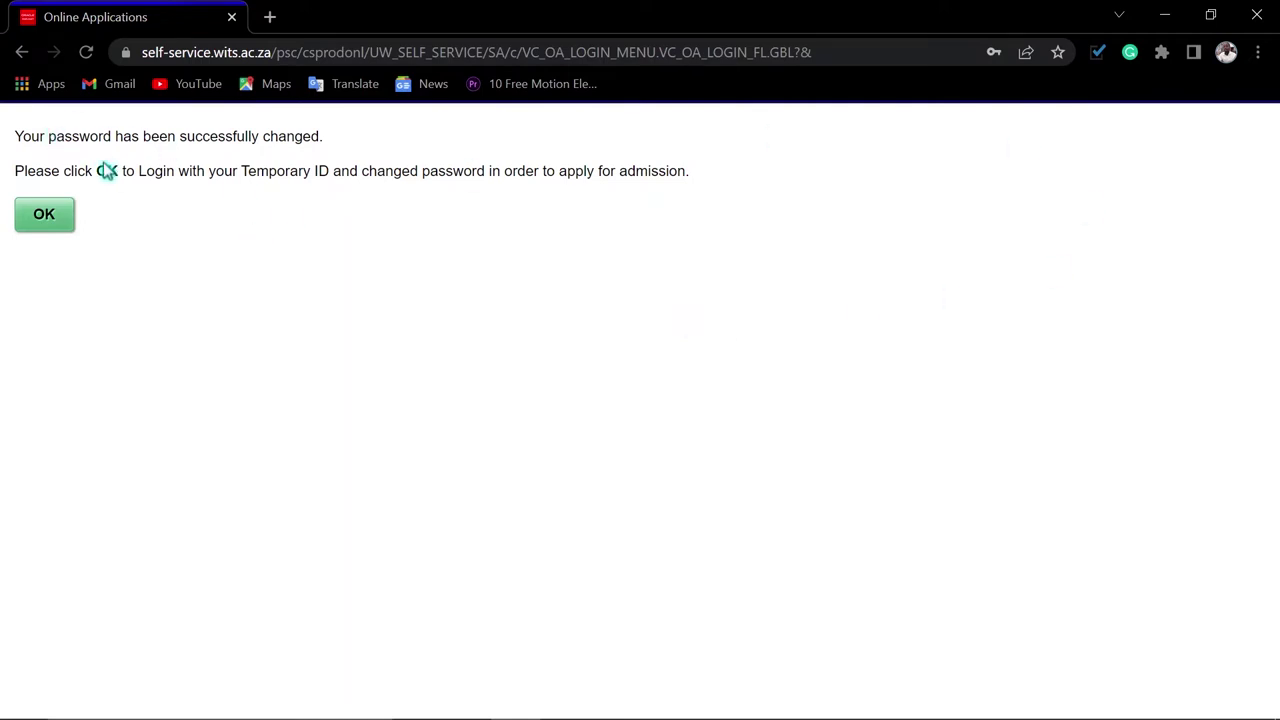
# Log in with the auto-filled temporary ID and the new password
pyautogui.click(38, 218)
pyautogui.scroll(-2, 680, 440)
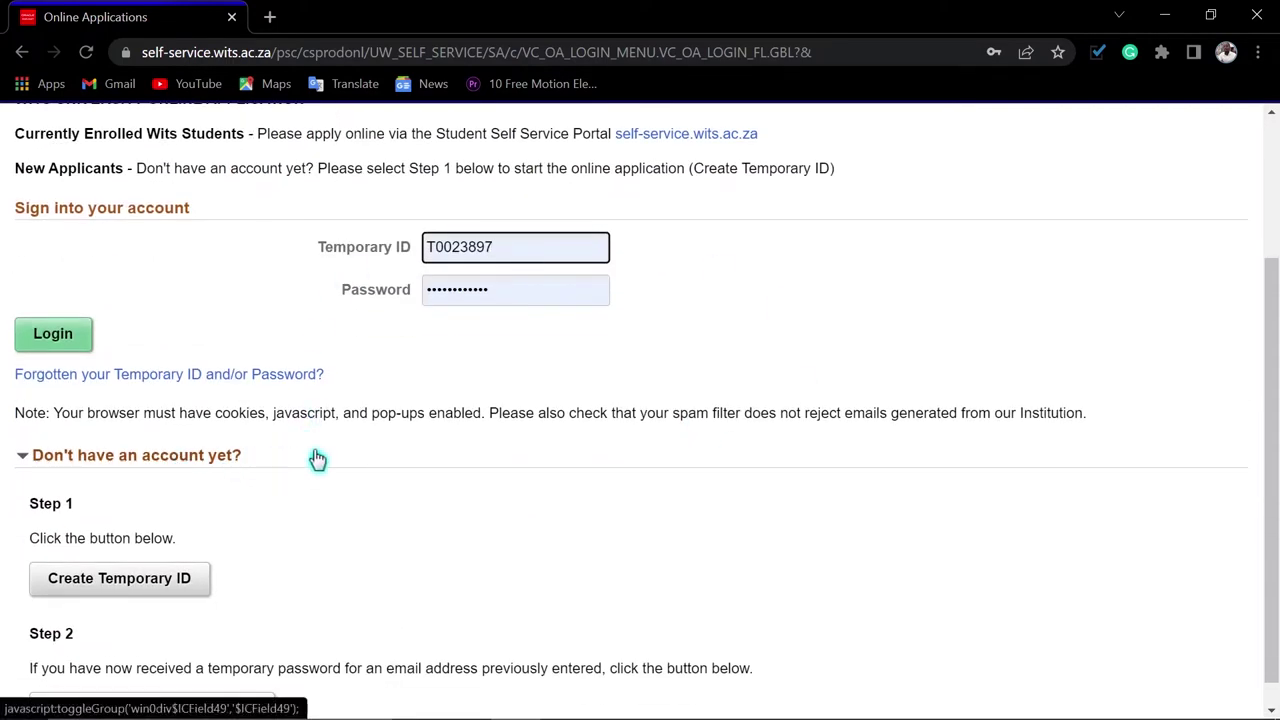
pyautogui.scroll(-1, 317, 459)
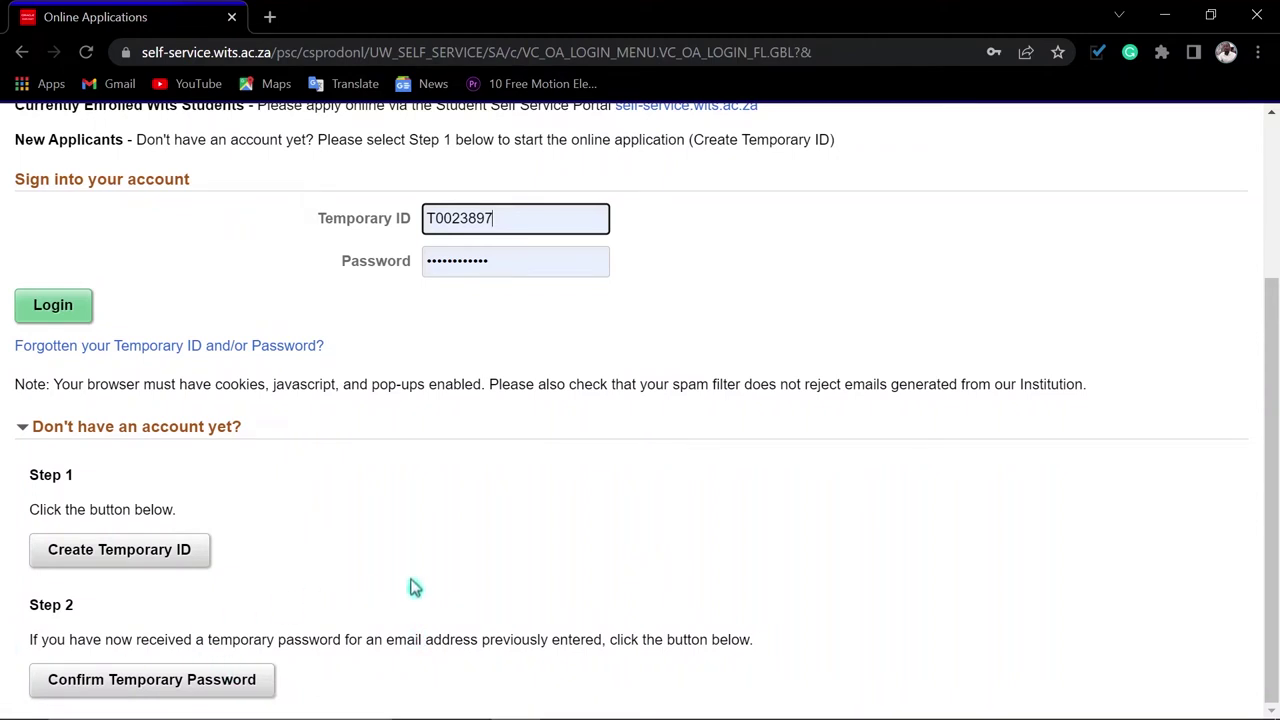
pyautogui.scroll(1, 409, 574)
pyautogui.click(70, 405)
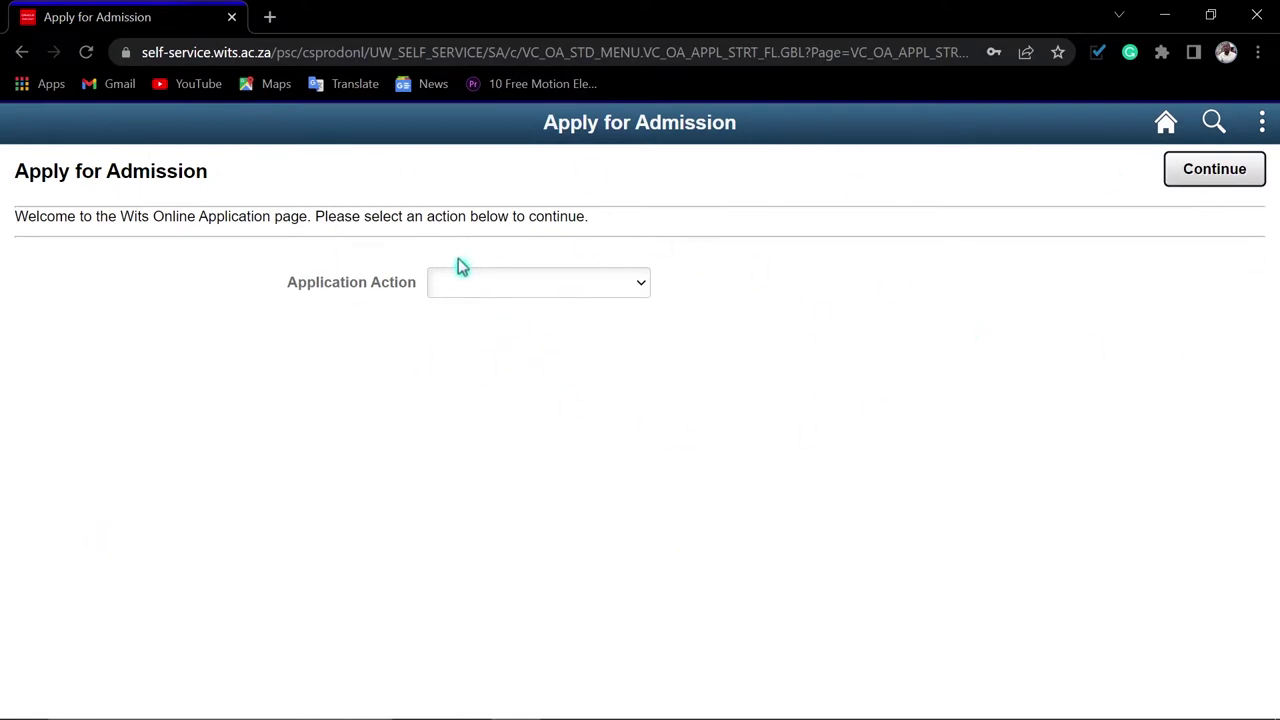
# Begin a new Undergraduate Full-Time application for Academic Year 2023, January calendar
pyautogui.click(600, 297)
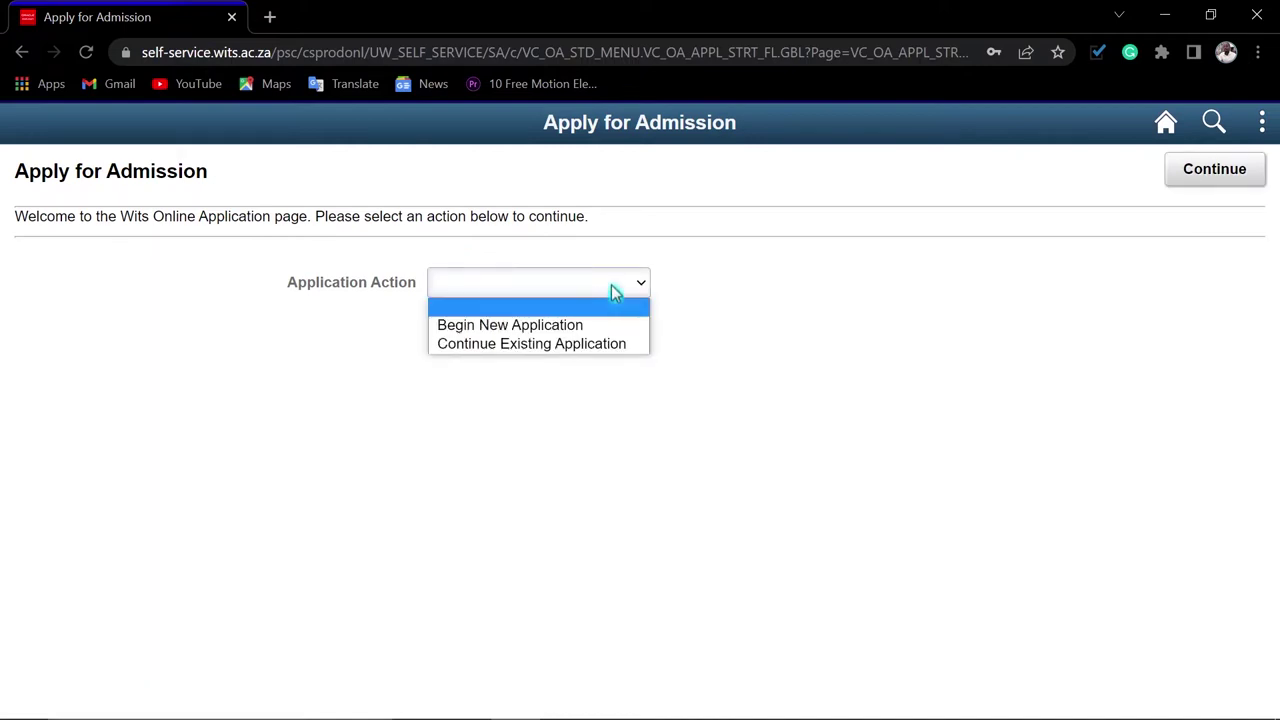
pyautogui.click(503, 330)
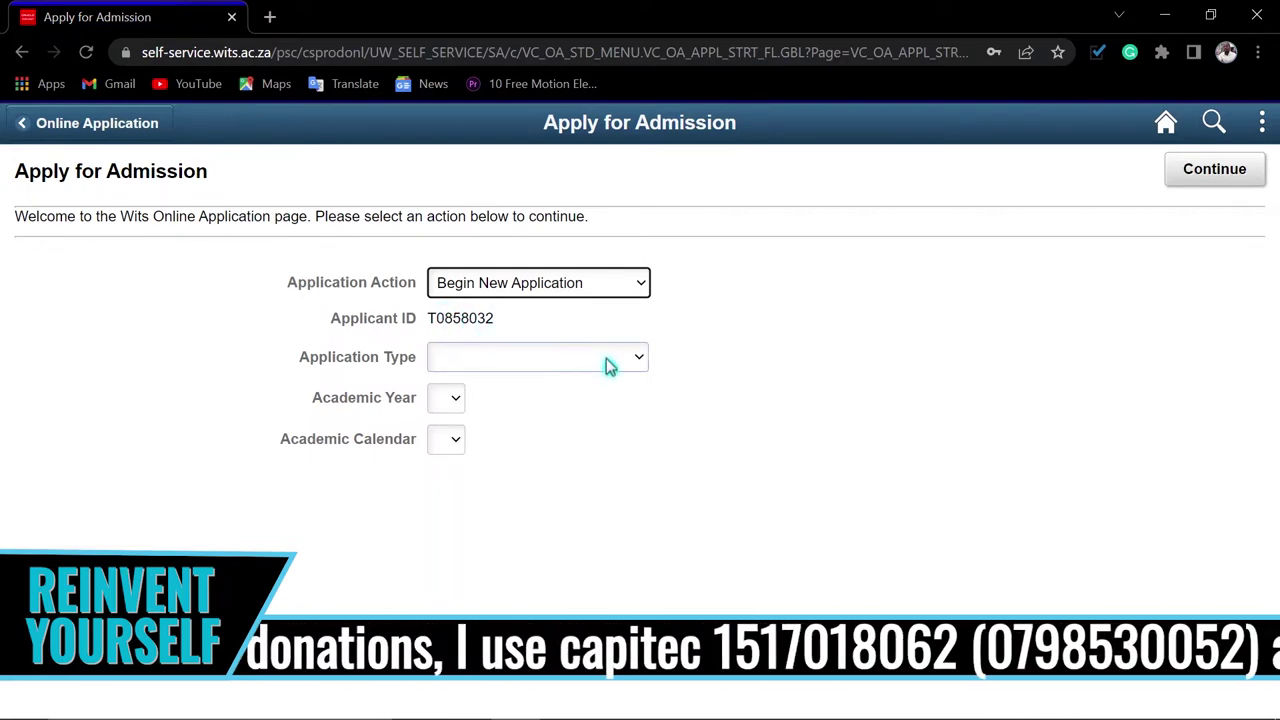
pyautogui.click(555, 362)
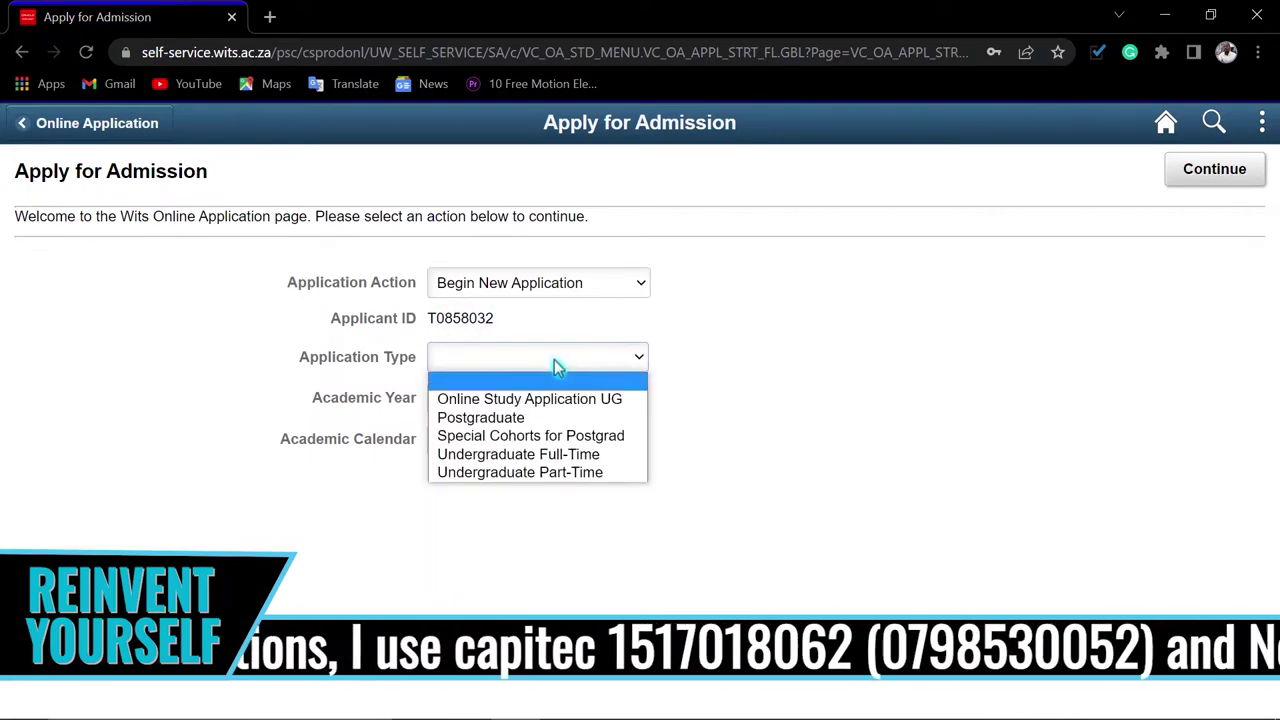
pyautogui.click(490, 462)
pyautogui.click(526, 404)
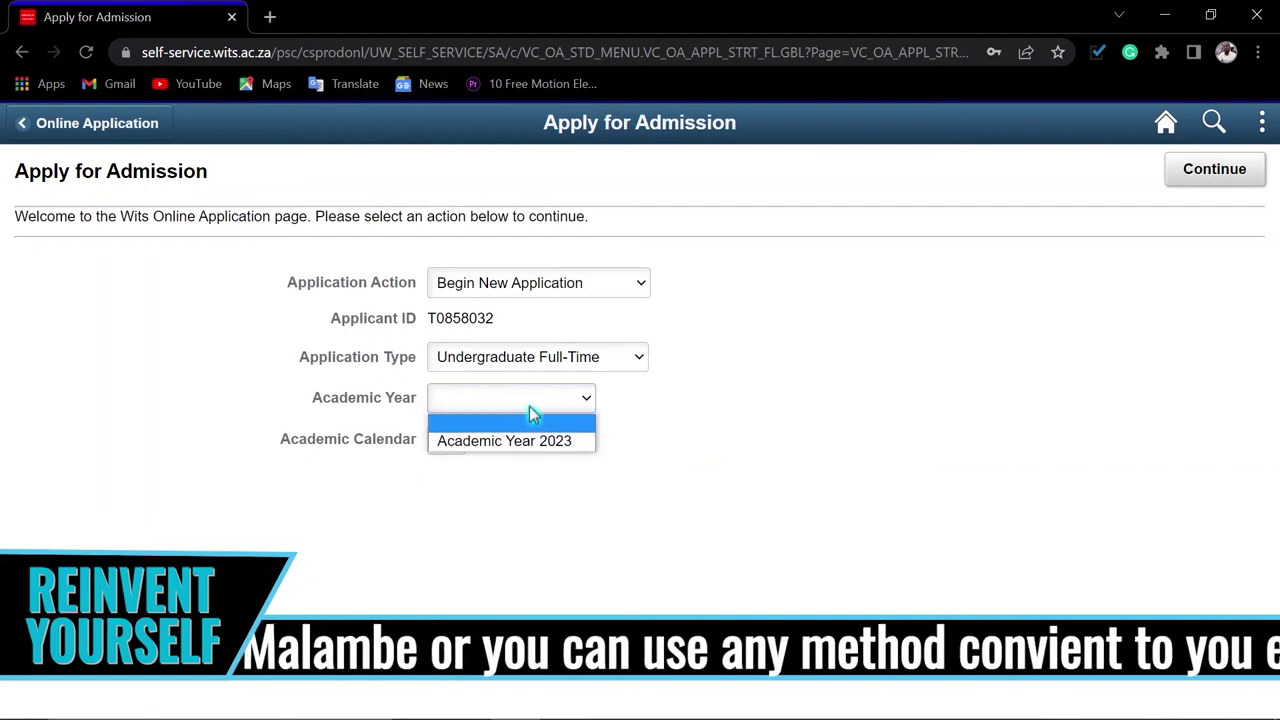
pyautogui.click(472, 448)
pyautogui.click(491, 443)
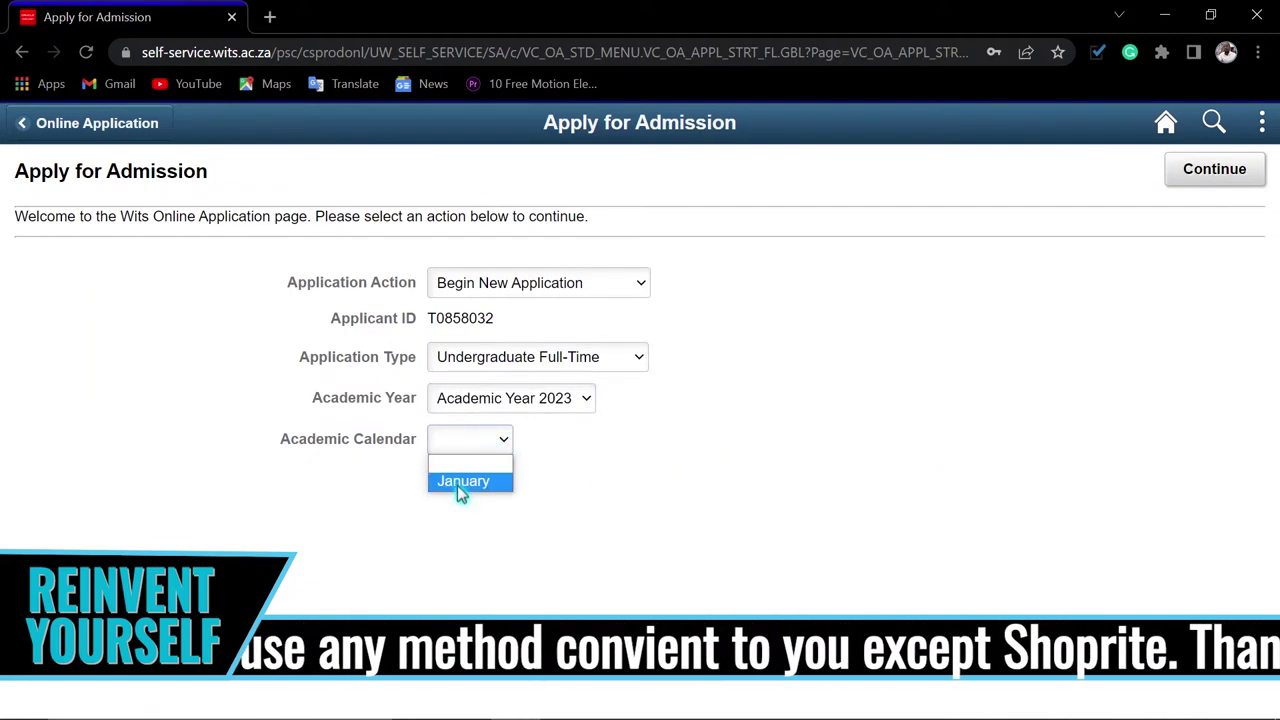
pyautogui.click(500, 480)
pyautogui.click(1206, 190)
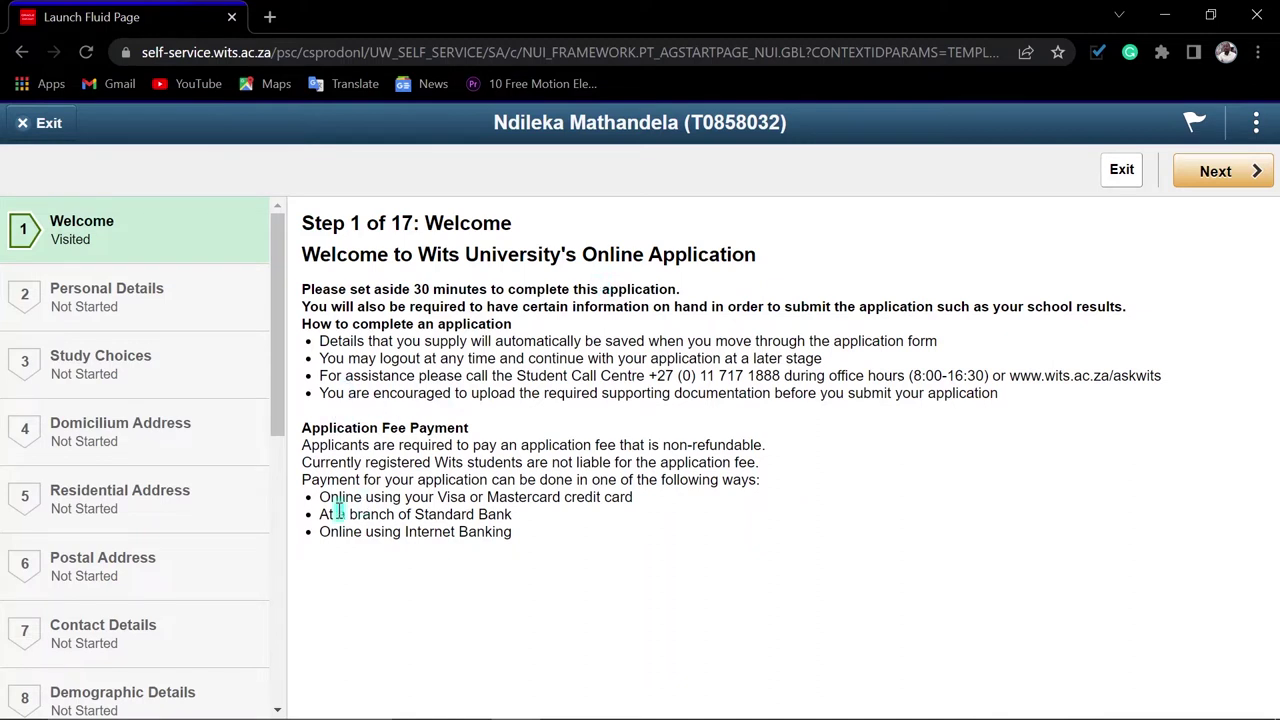
# Review the Welcome page fee notes; after the Payment jump is refused, go Next
pyautogui.scroll(-6, 145, 463)
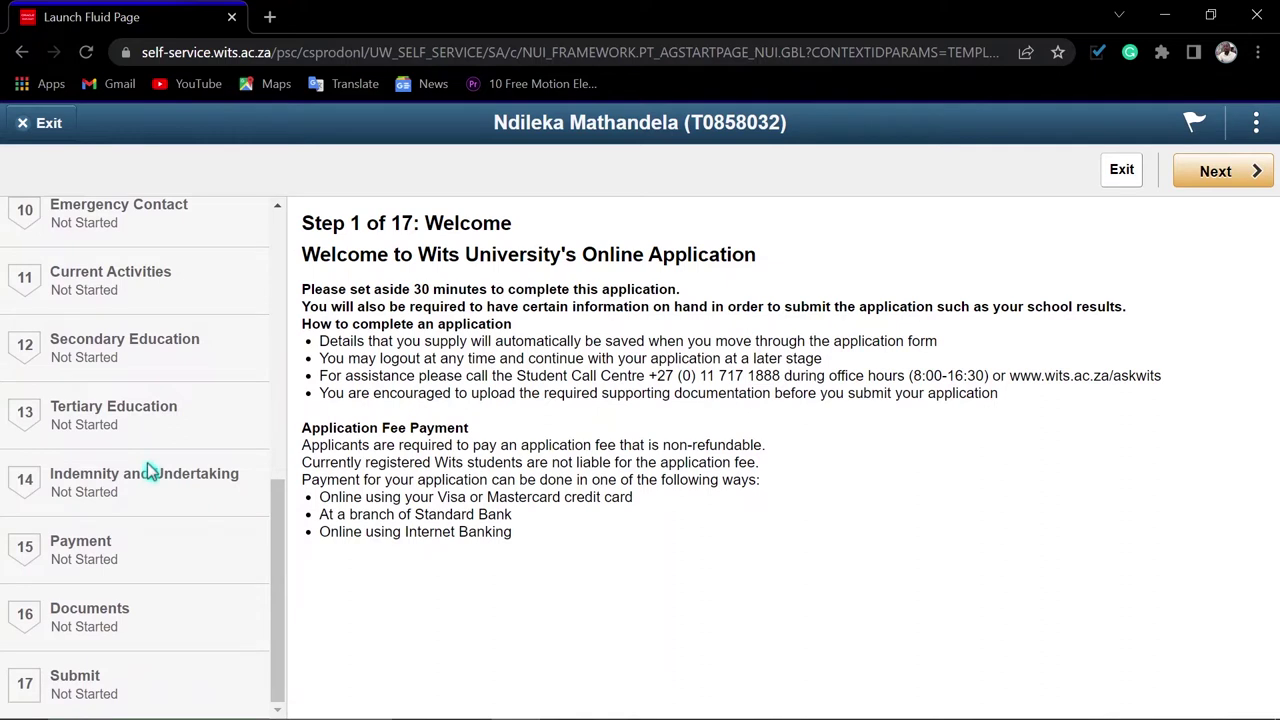
pyautogui.scroll(6, 148, 470)
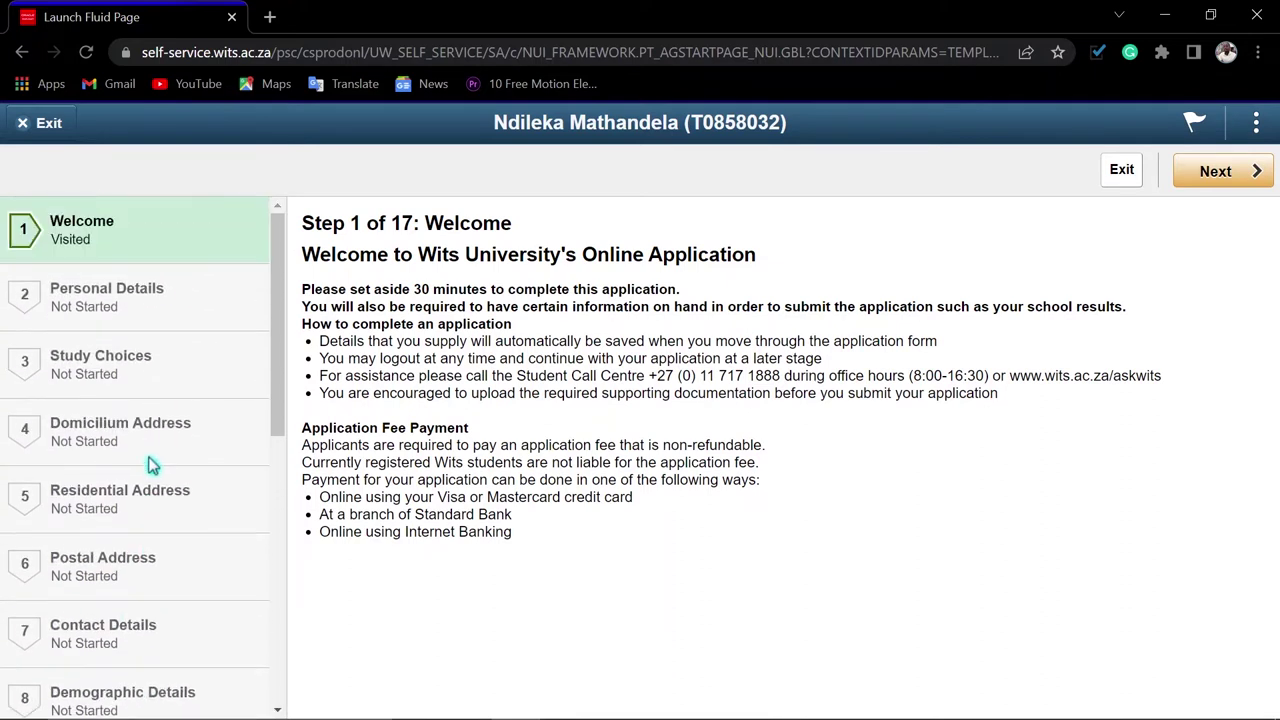
pyautogui.scroll(-6, 148, 465)
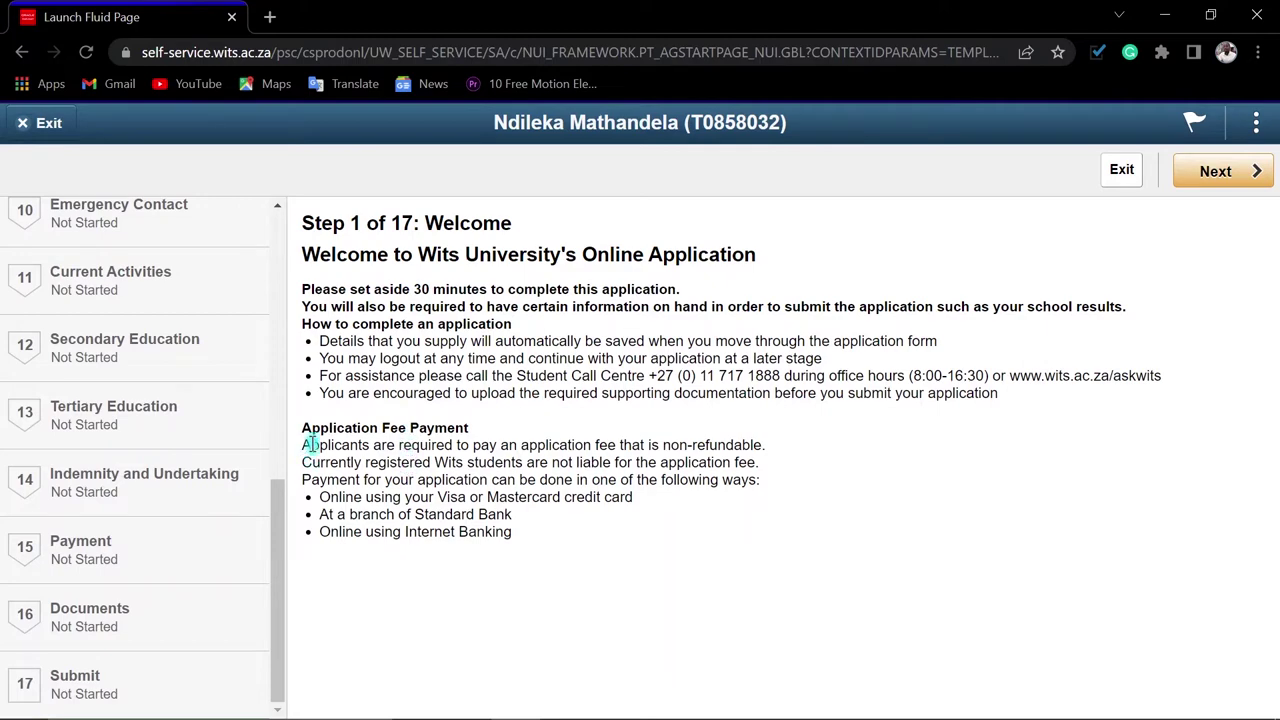
pyautogui.moveTo(303, 445); pyautogui.dragTo(703, 461)
pyautogui.click(750, 508)
pyautogui.click(90, 573)
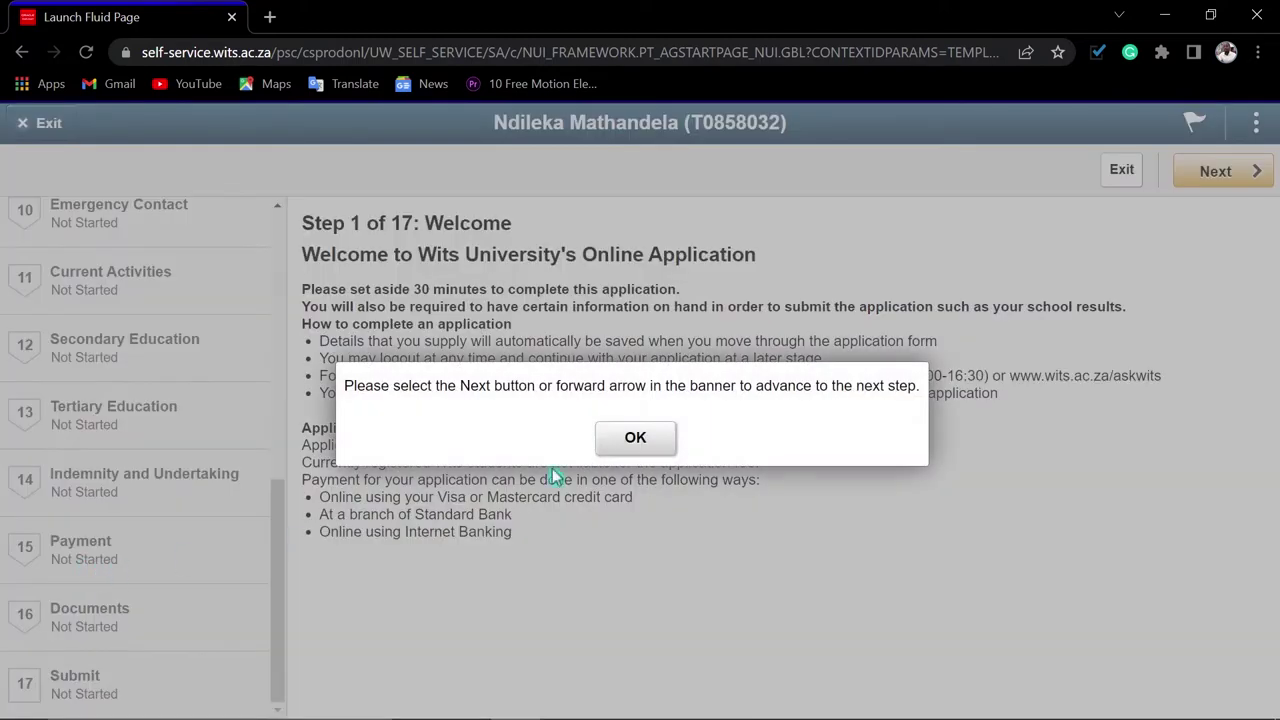
pyautogui.click(629, 440)
pyautogui.scroll(6, 166, 377)
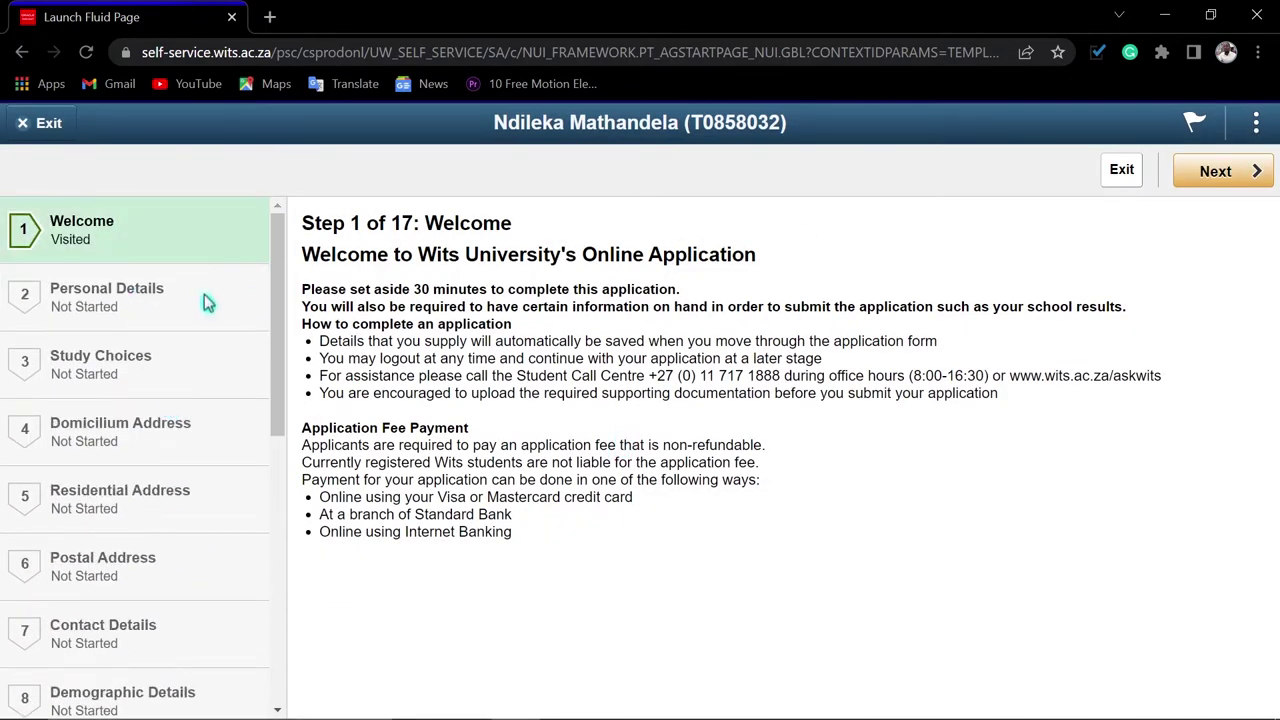
pyautogui.click(1220, 172)
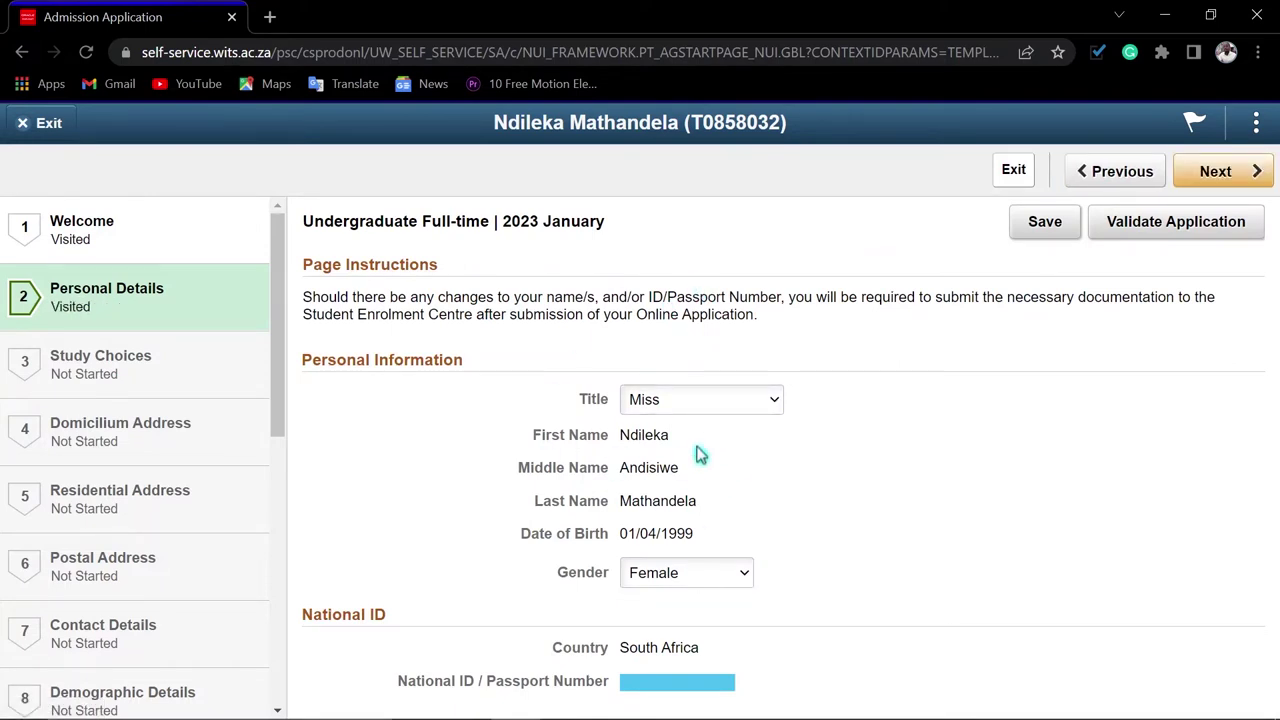
# Save personal details and set Programme 1 to CBA10 Information Systems with plan General
pyautogui.click(1031, 243)
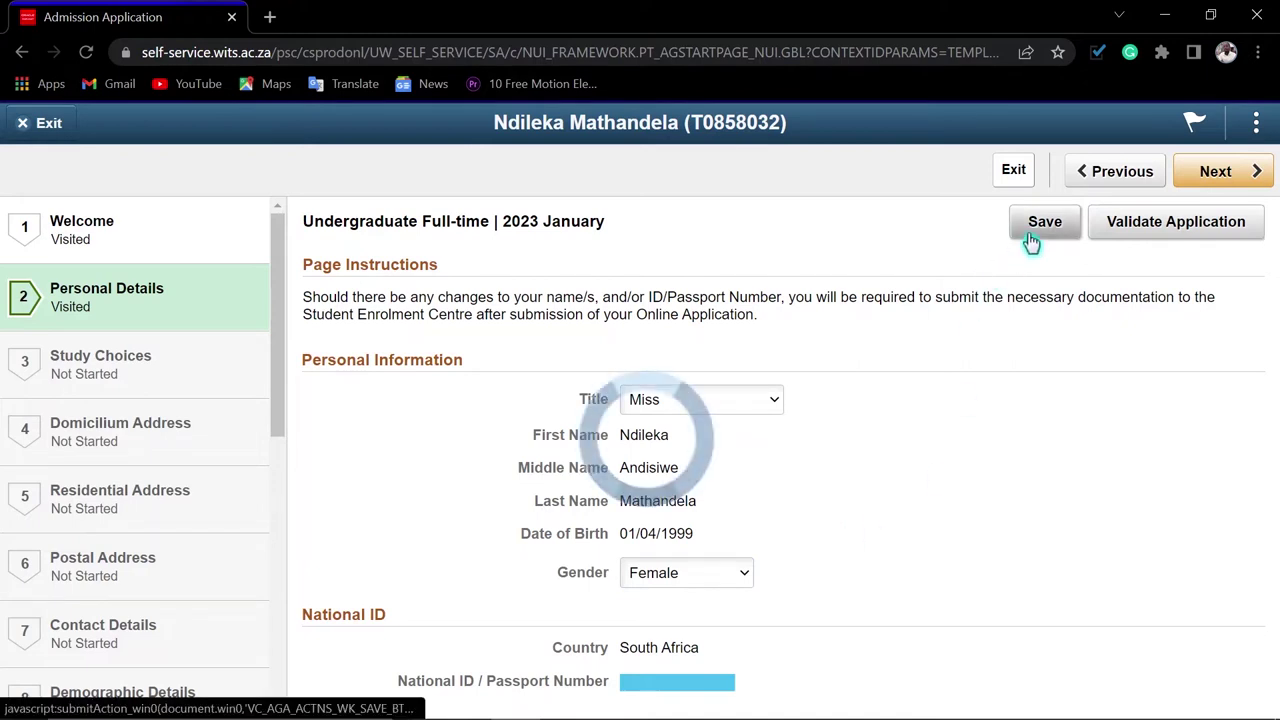
pyautogui.click(1212, 185)
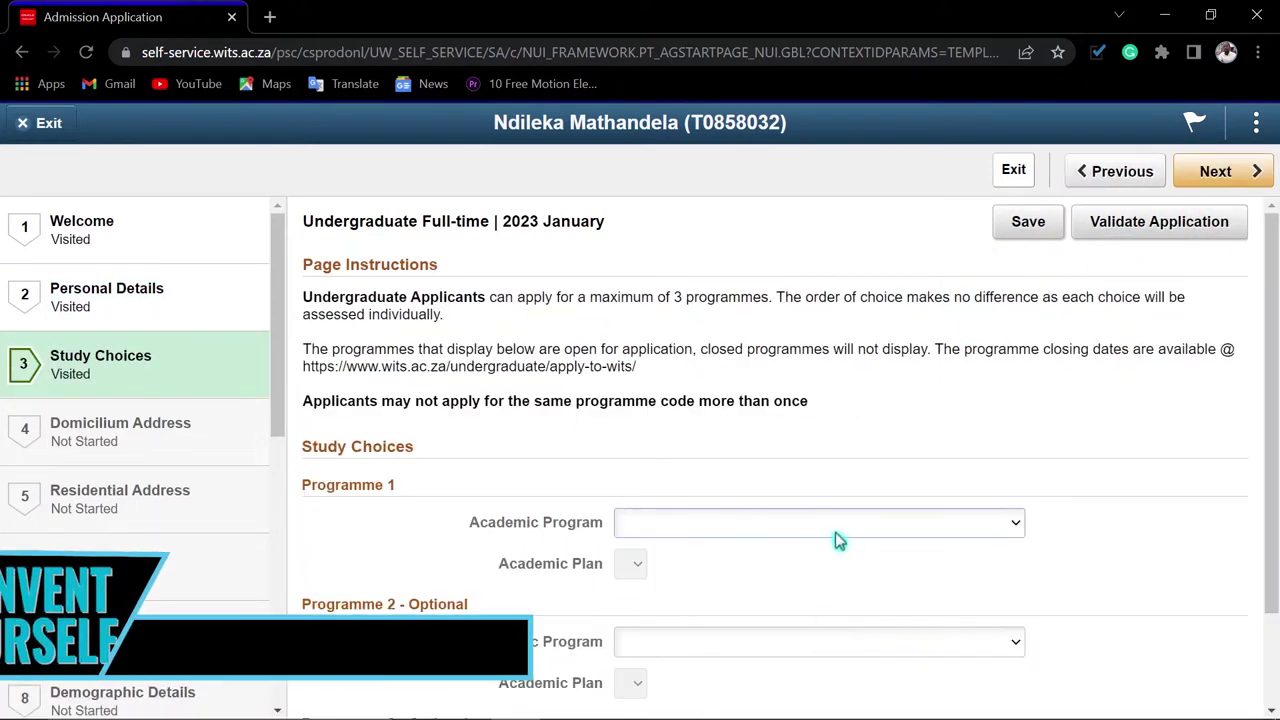
pyautogui.click(836, 534)
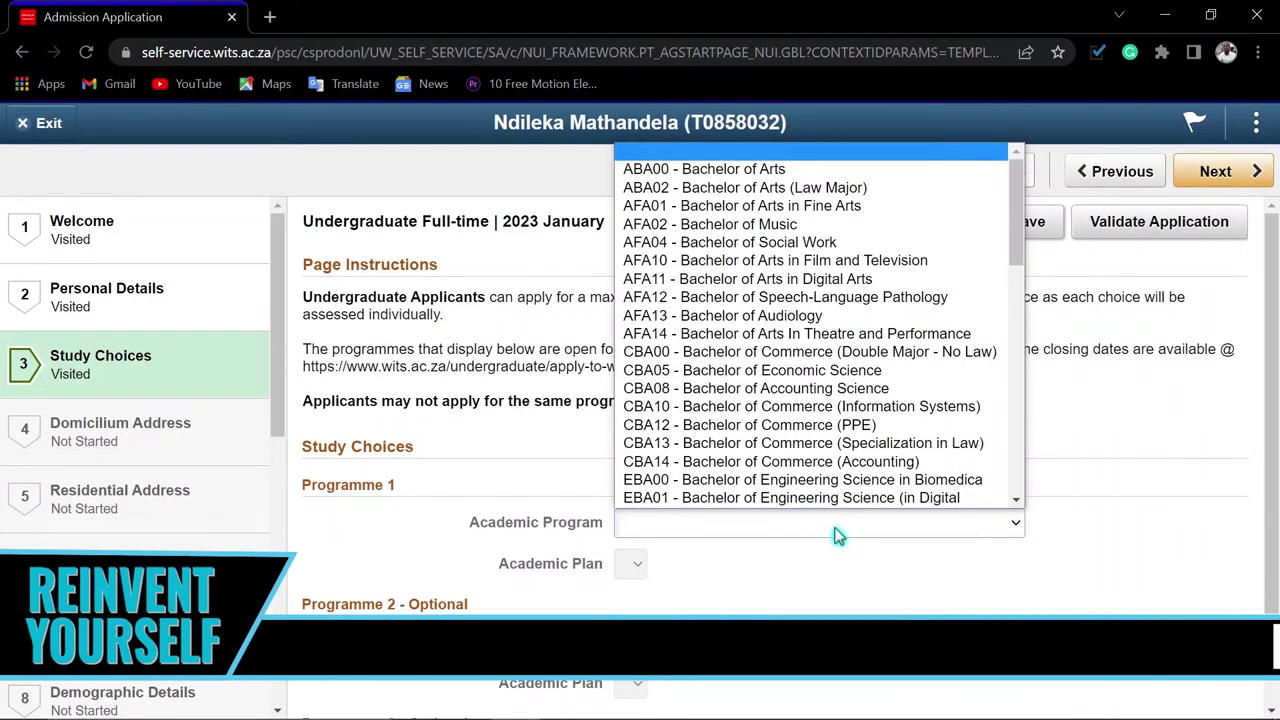
pyautogui.click(800, 406)
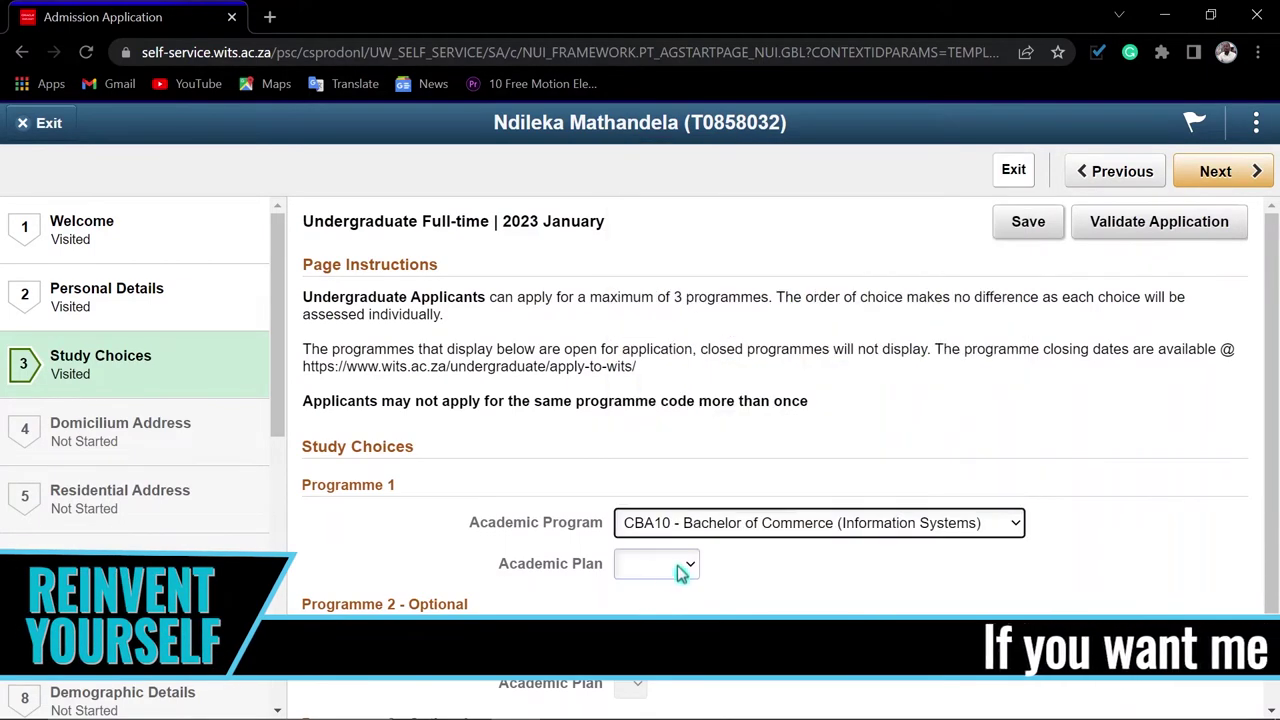
pyautogui.click(640, 564)
pyautogui.click(650, 603)
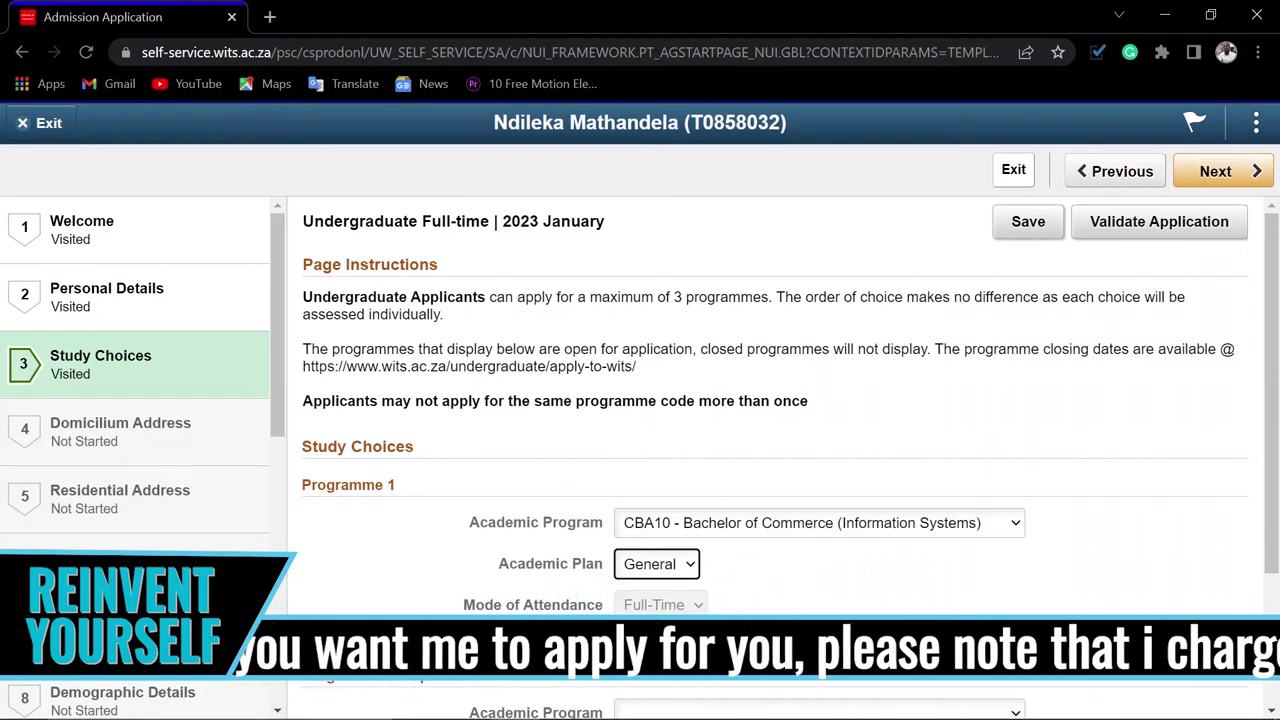
# Set Programme 2 to CBA08 Bachelor of Accounting Science and advance to Domicilium Address
pyautogui.scroll(-2, 720, 560)
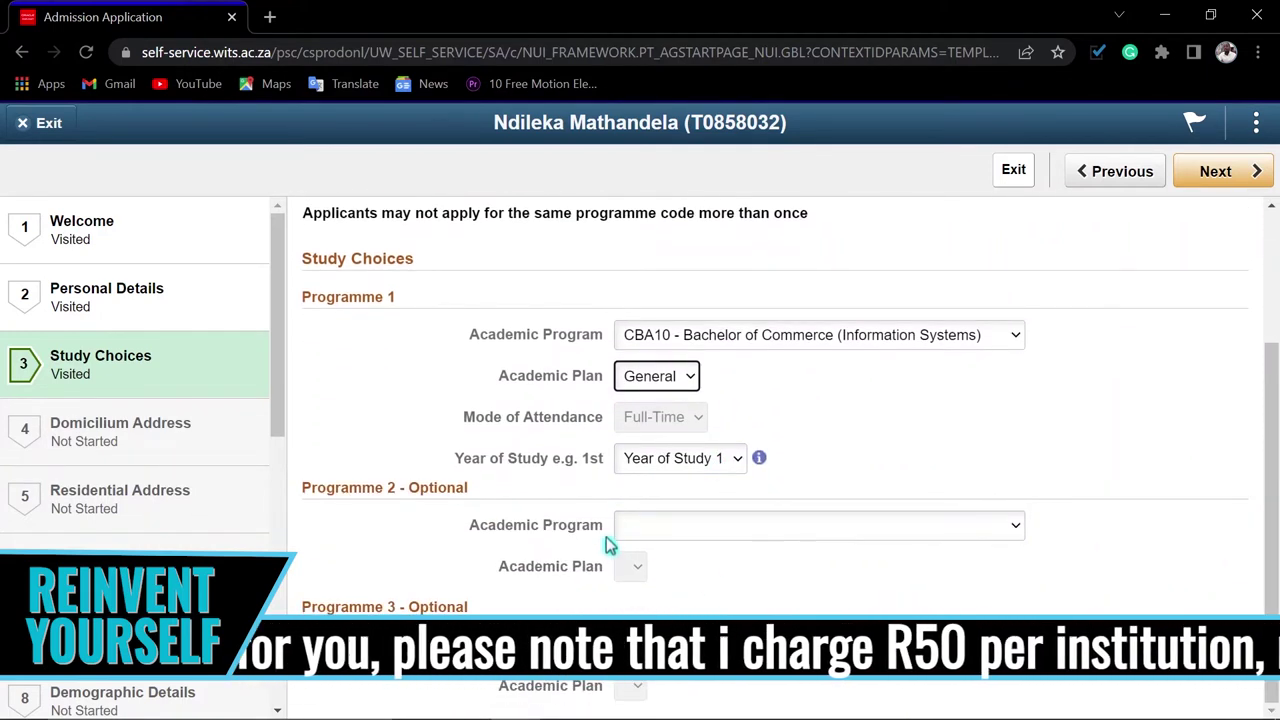
pyautogui.click(694, 538)
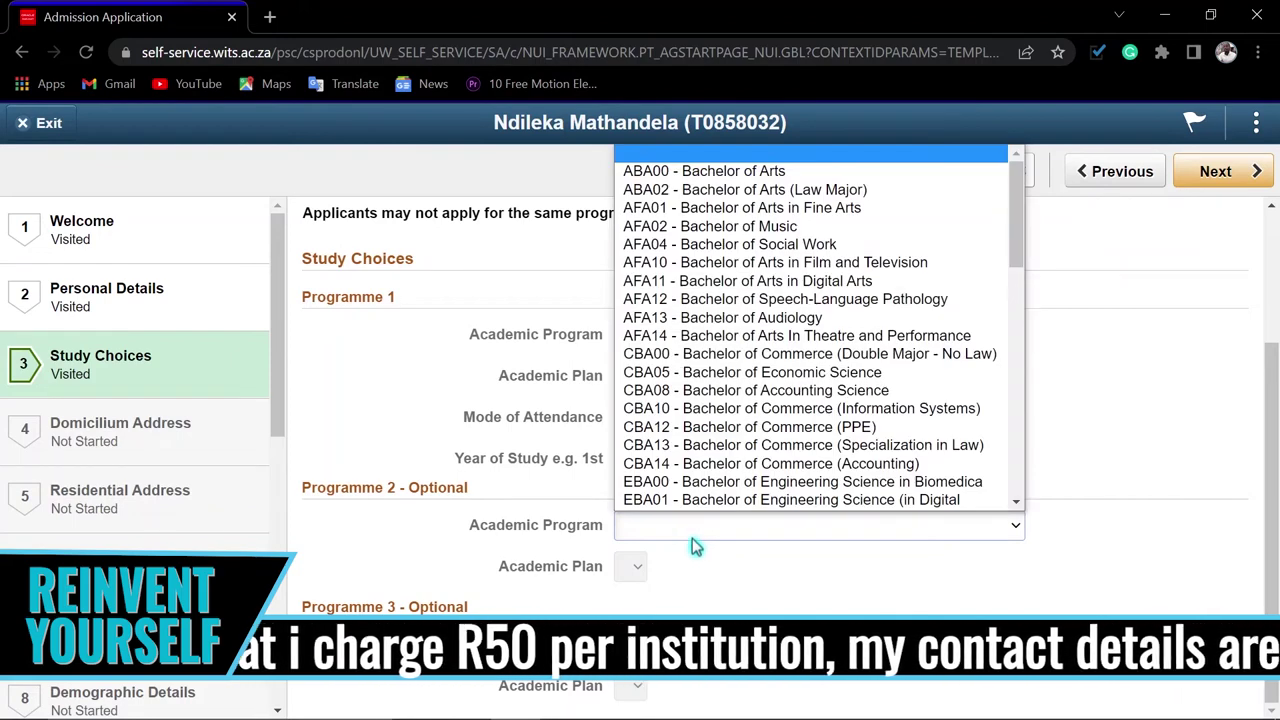
pyautogui.click(700, 372)
pyautogui.click(1216, 171)
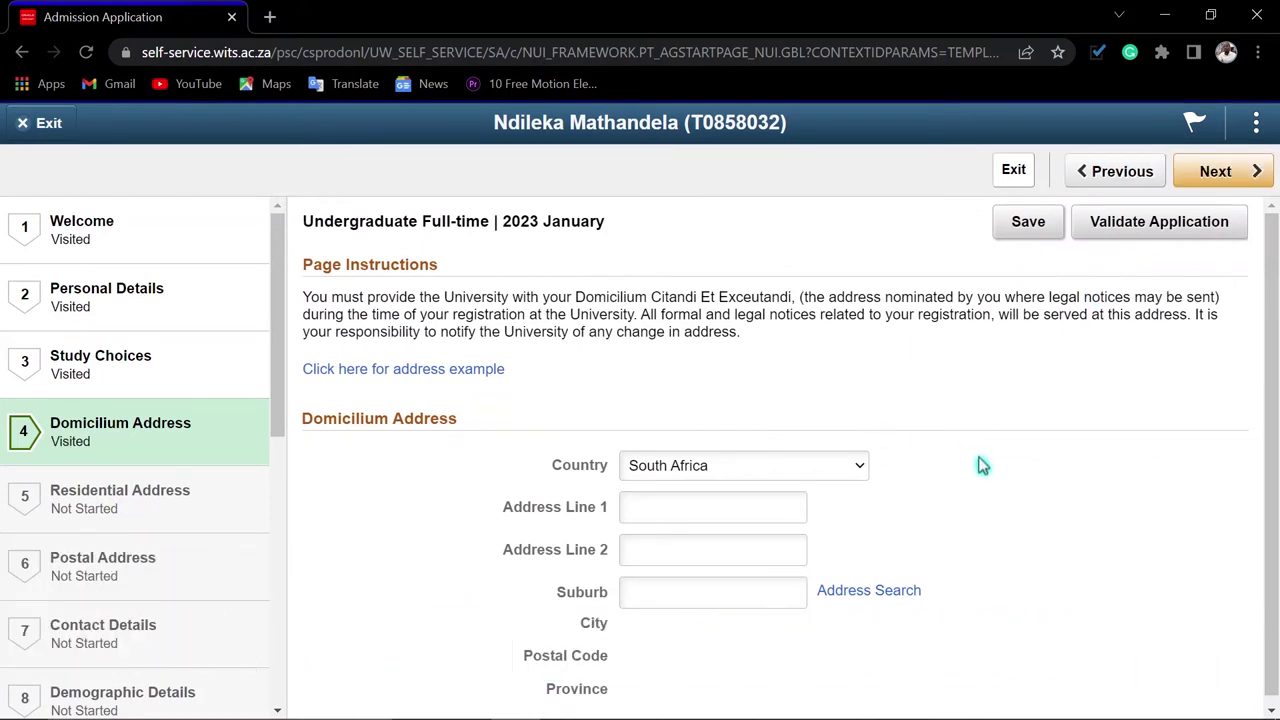
# Fill both address lines with the suggested street address
pyautogui.scroll(-1, 982, 467)
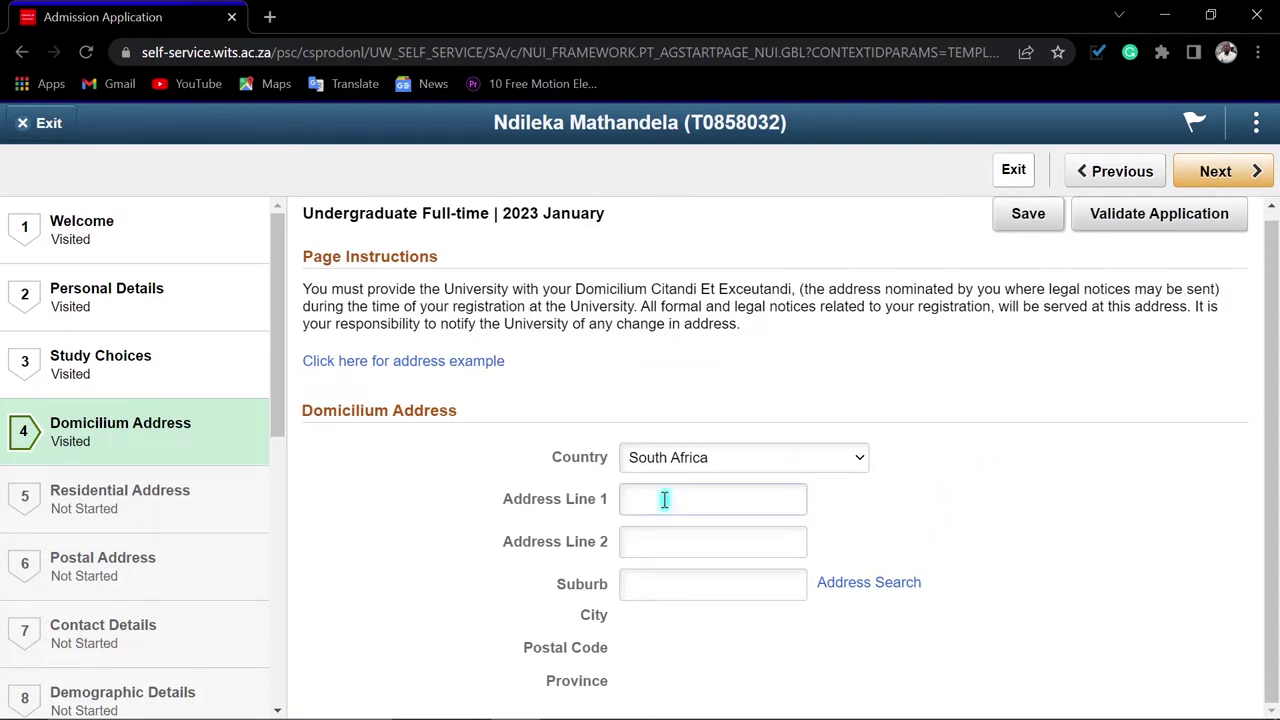
pyautogui.click(664, 499)
pyautogui.click(941, 365)
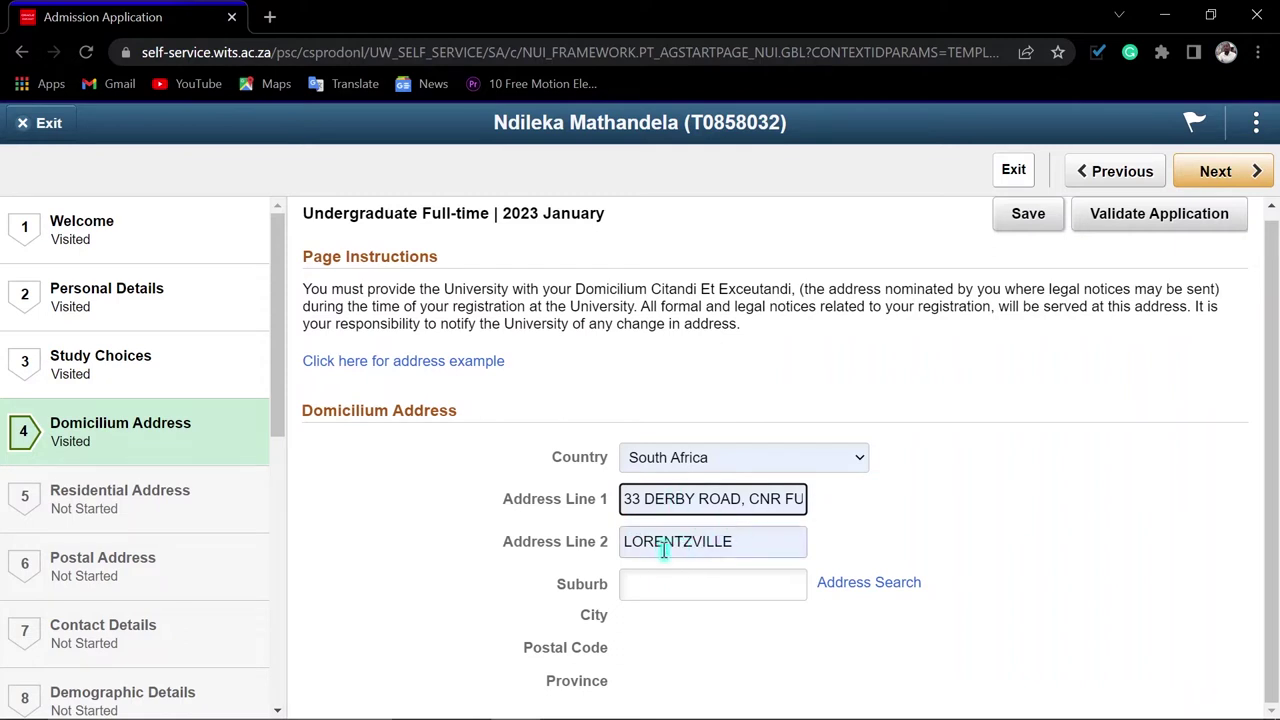
# Search suburb LORENTZVILLE, select Lorentzville, Johannesburg 2094, and save the address
pyautogui.click(848, 585)
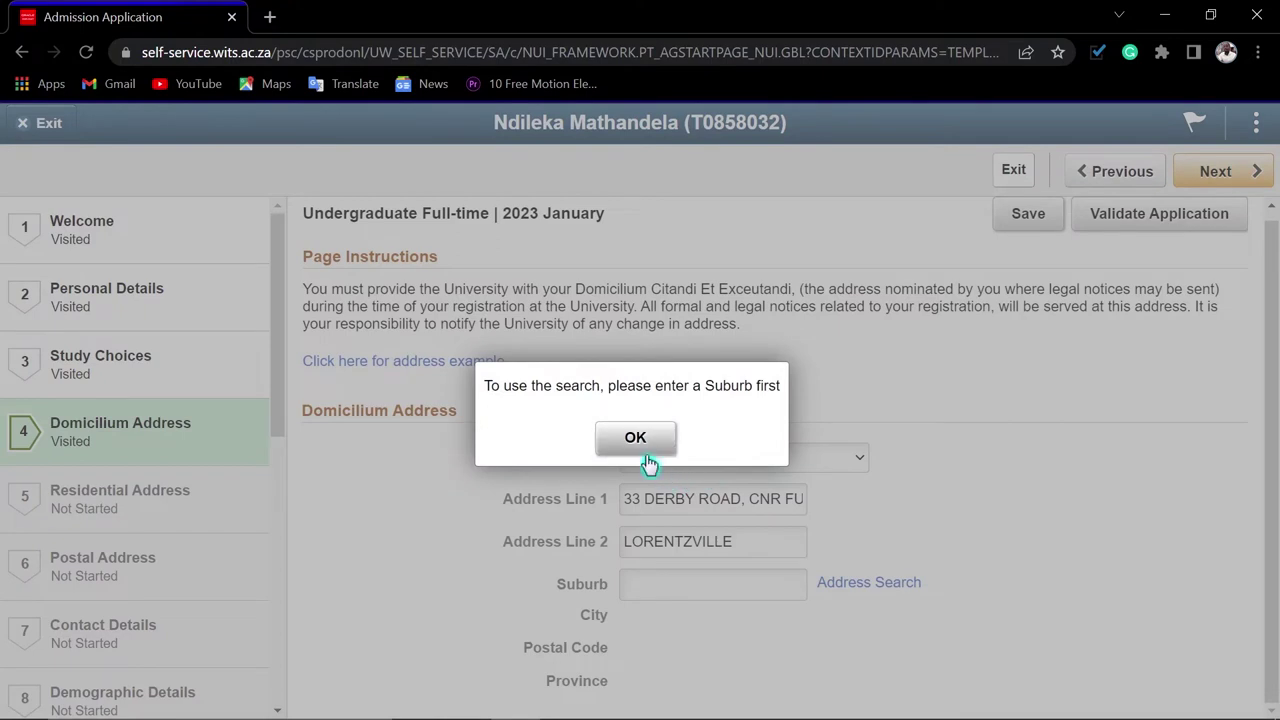
pyautogui.click(640, 444)
pyautogui.click(659, 585)
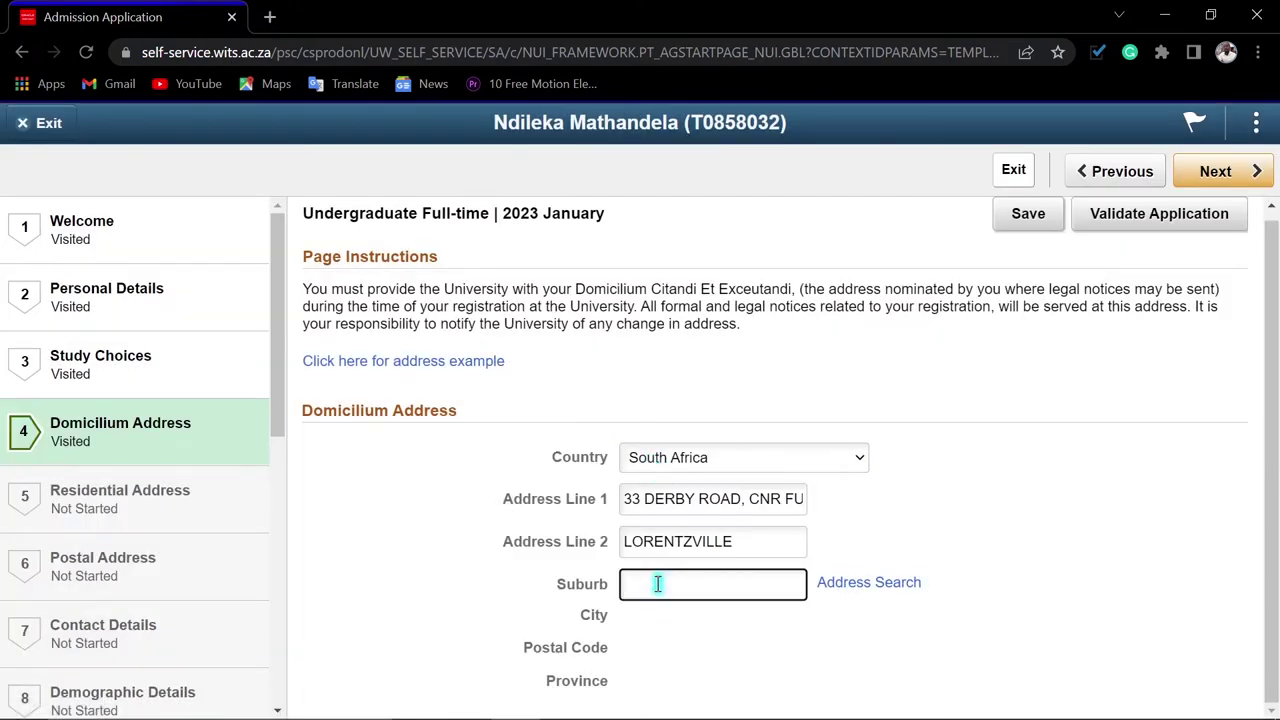
pyautogui.hotkey('shift', 'Tab')
pyautogui.hotkey('ctrl', 'c')
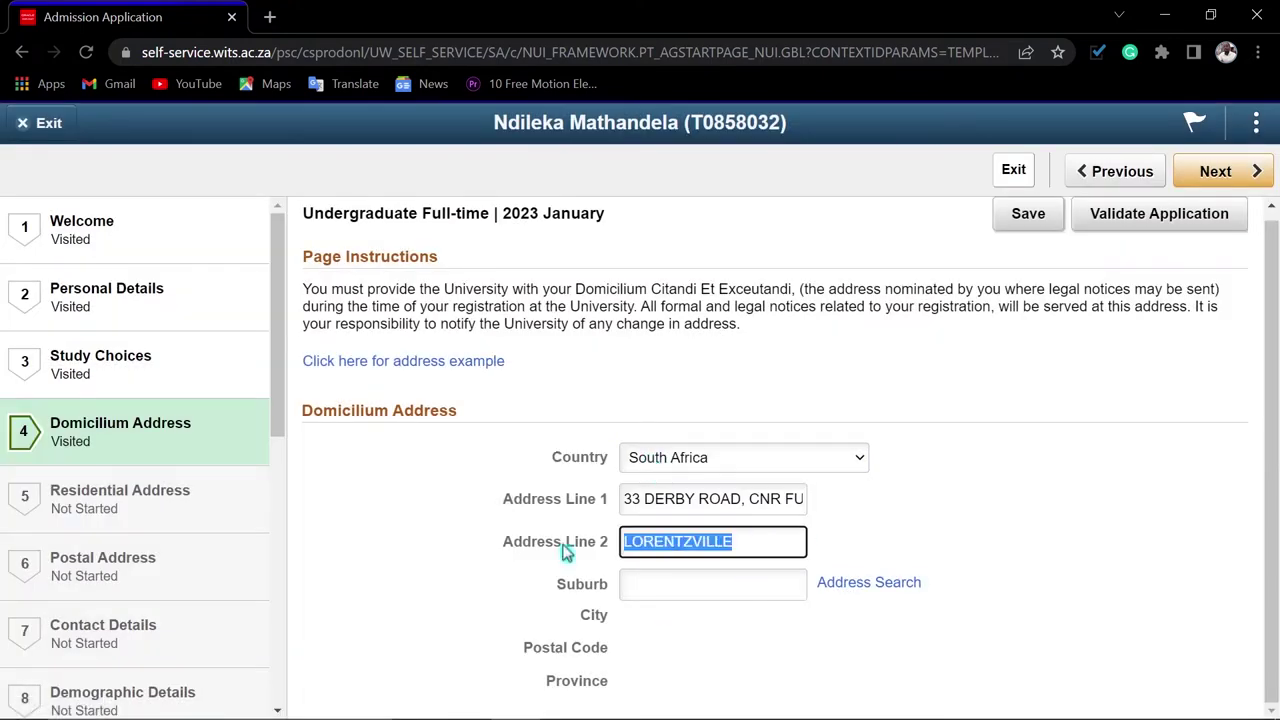
pyautogui.click(660, 591)
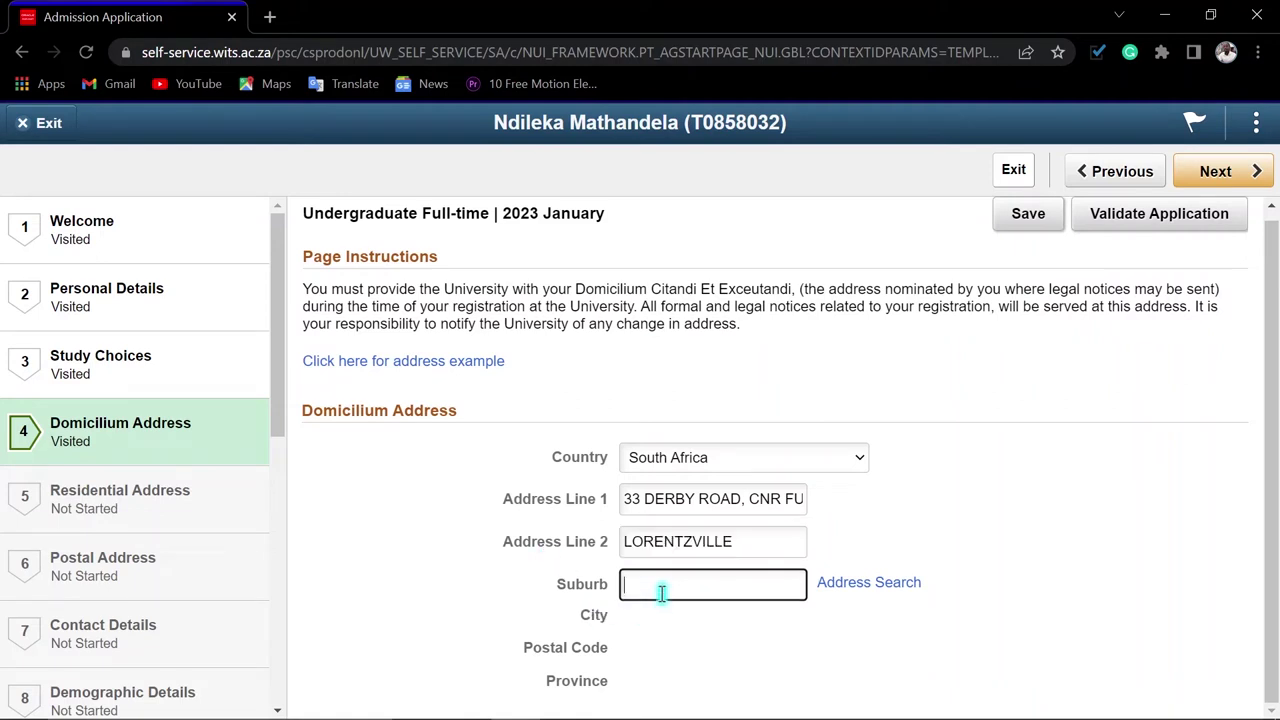
pyautogui.hotkey('ctrl', 'v')
pyautogui.click(860, 590)
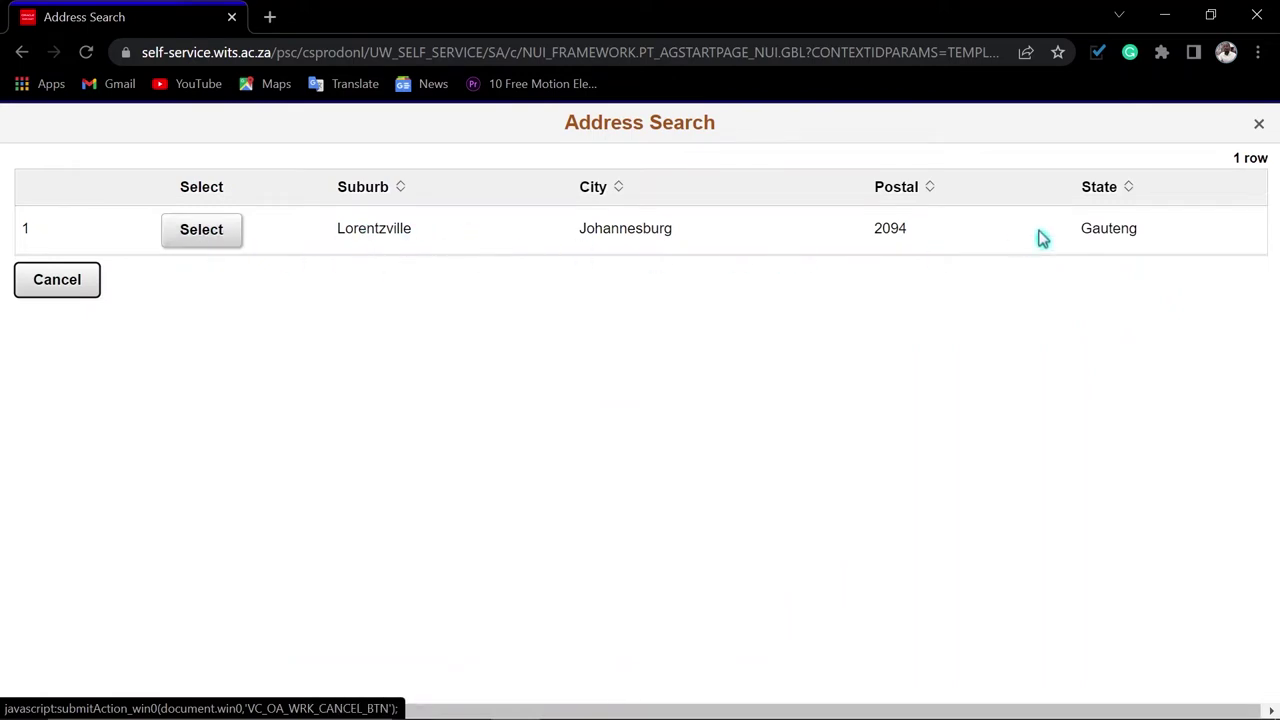
pyautogui.click(226, 240)
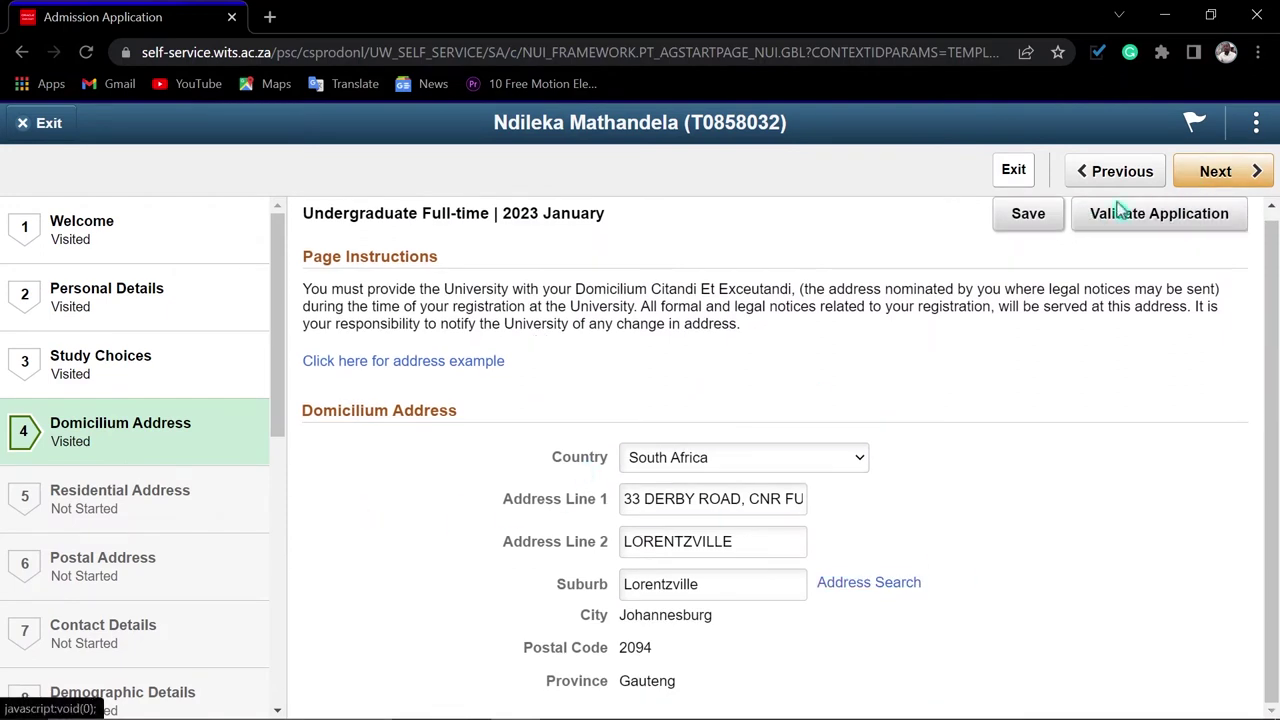
pyautogui.click(1019, 224)
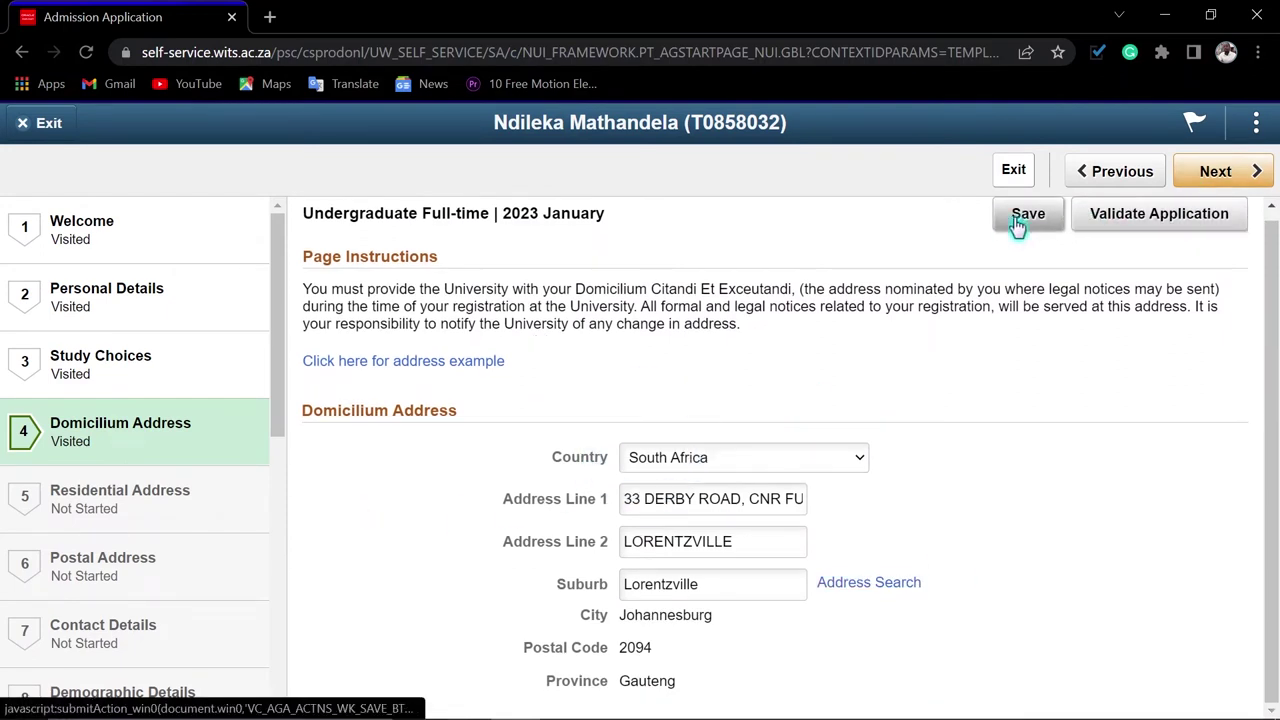
pyautogui.click(1215, 171)
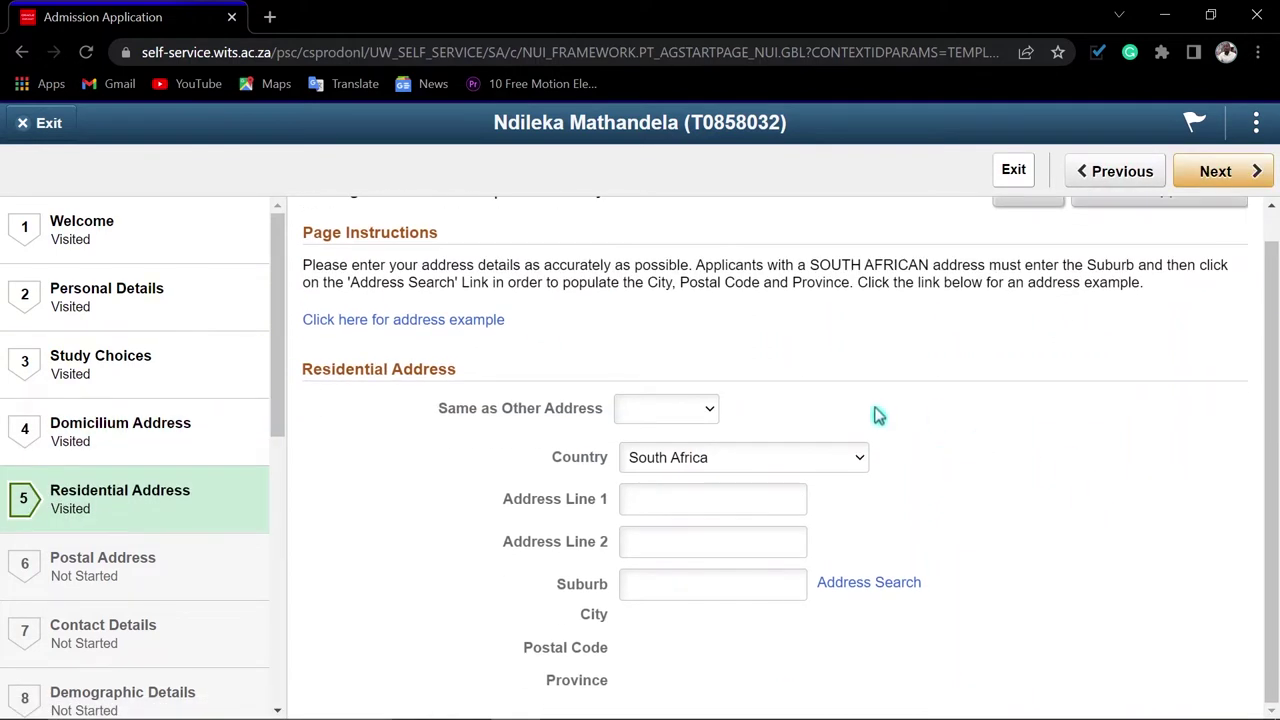
# Set the residential address to Same as Domicilium and save it
pyautogui.click(693, 418)
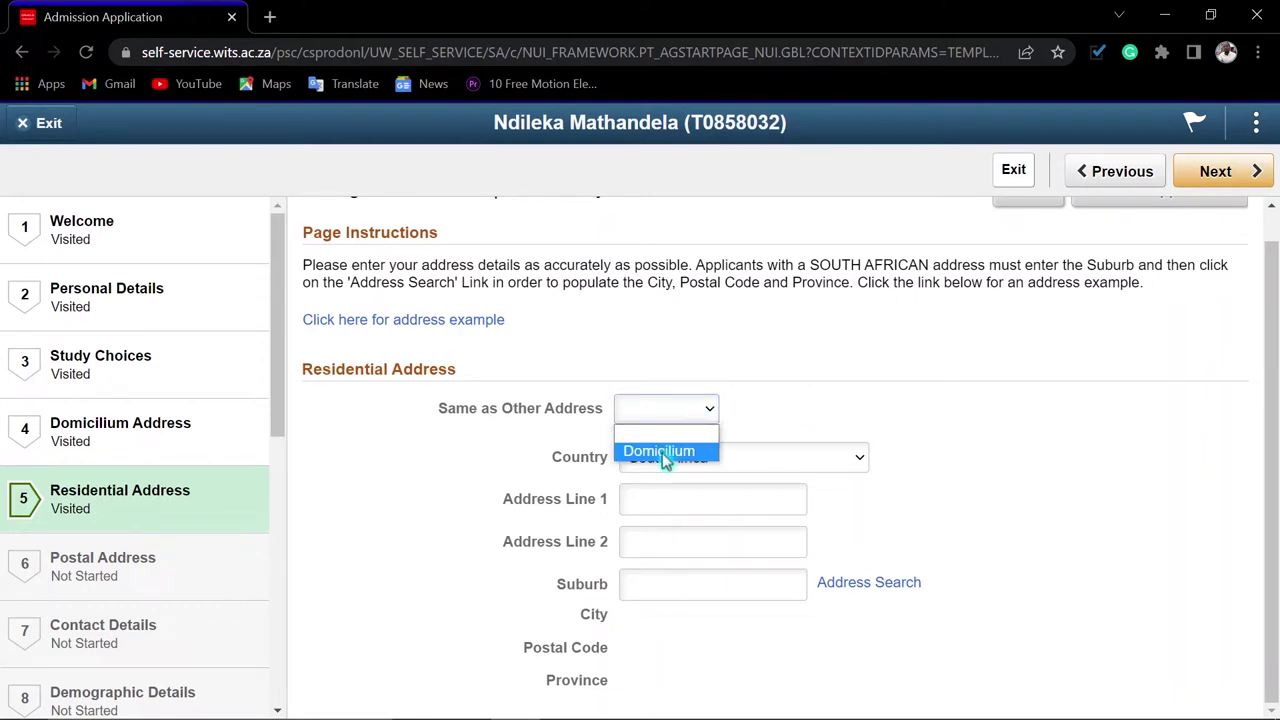
pyautogui.click(662, 453)
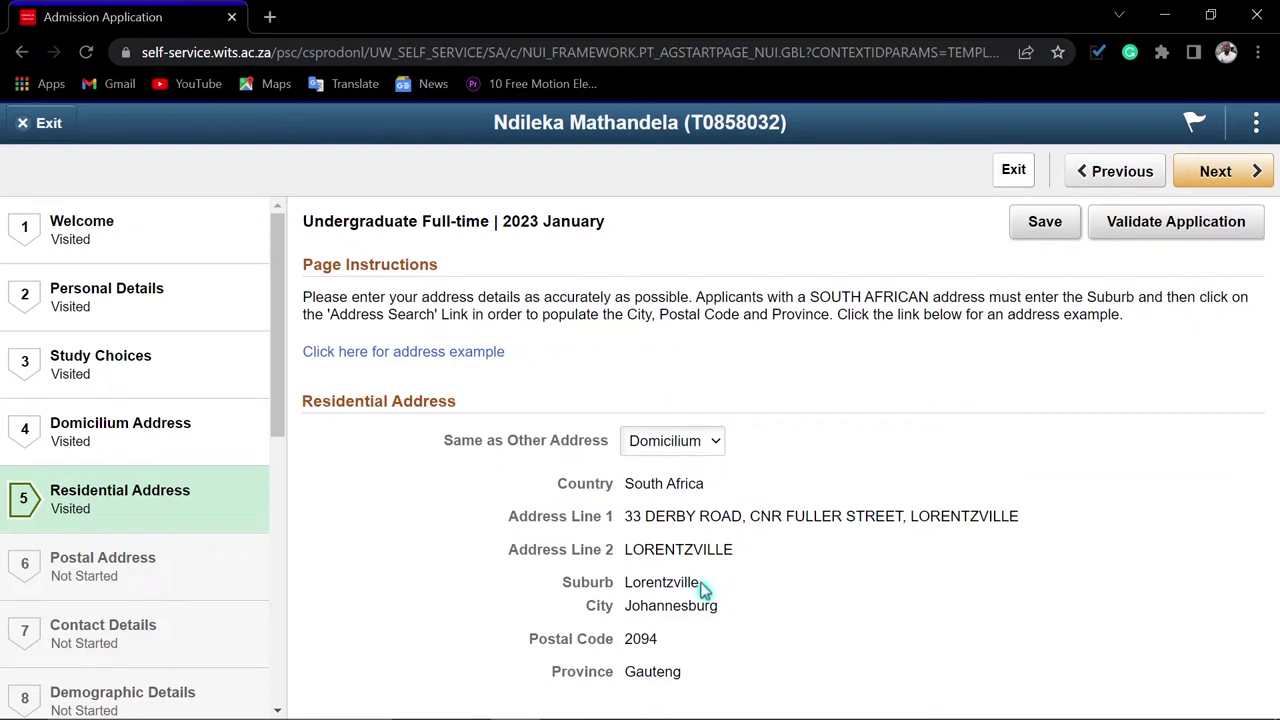
pyautogui.click(1050, 243)
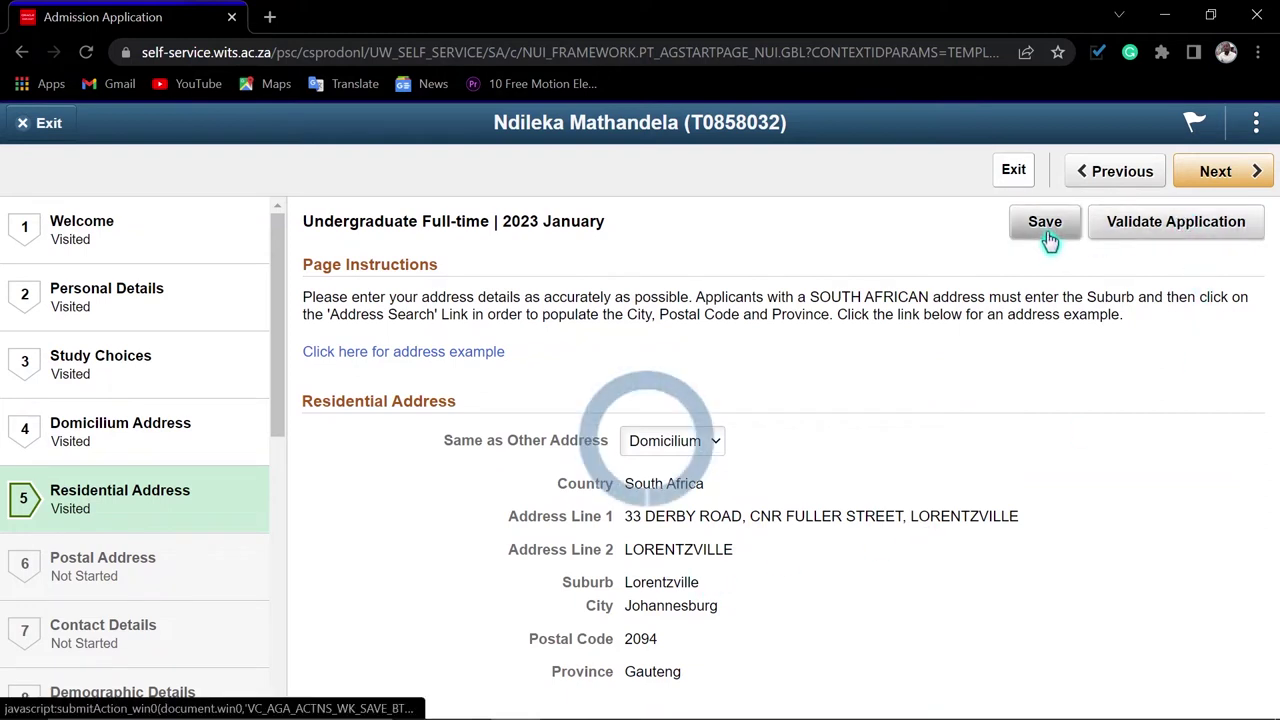
pyautogui.click(1210, 180)
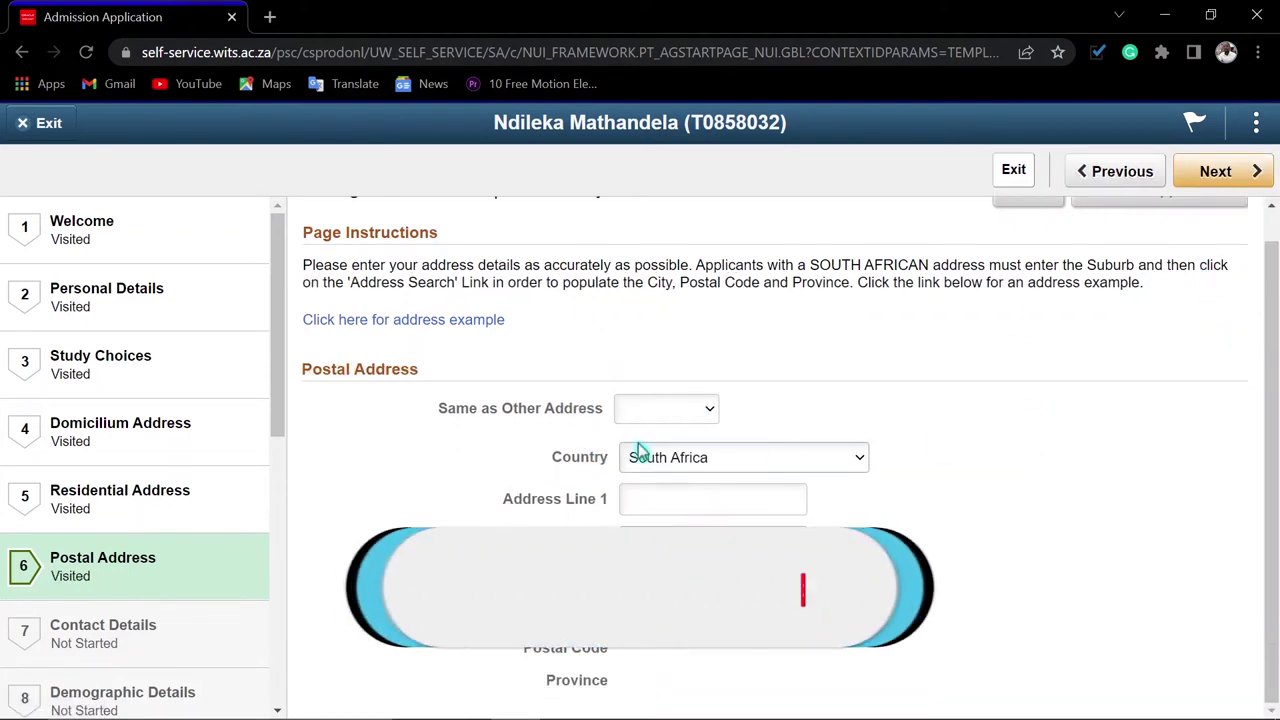
# Set the postal address to Same as Domicilium, then save Contact Details unchanged
pyautogui.click(665, 408)
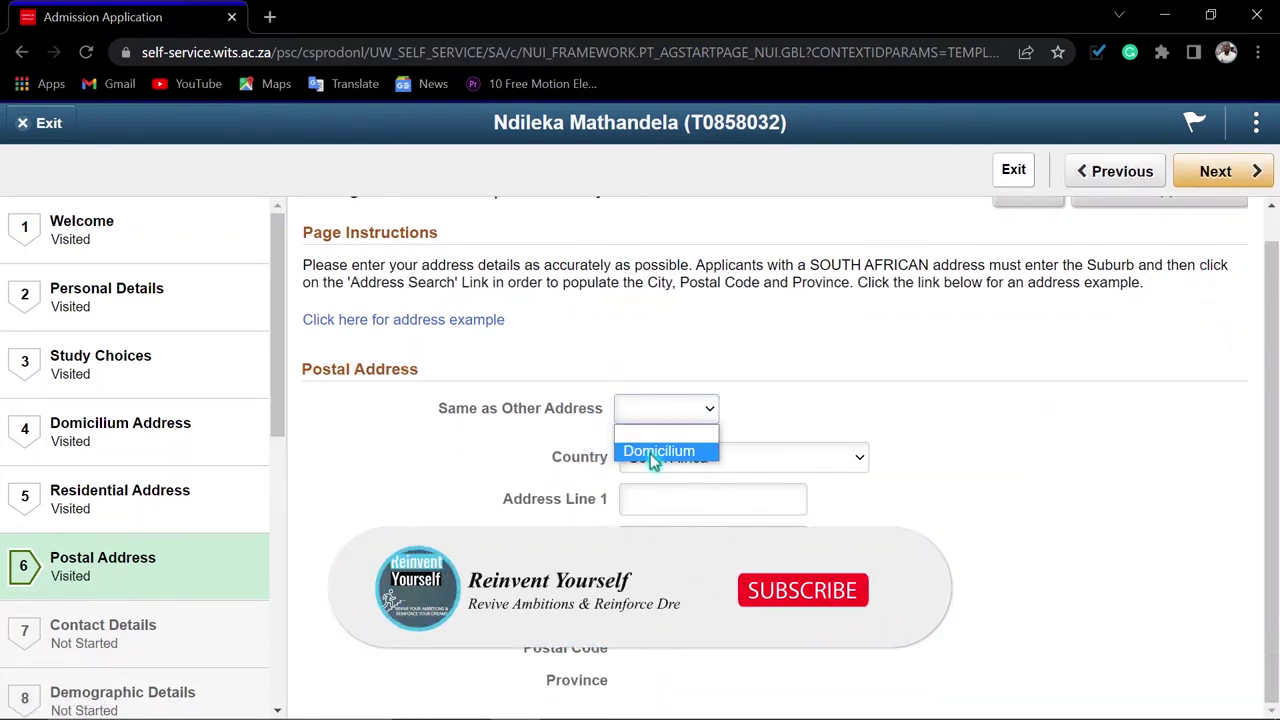
pyautogui.click(652, 455)
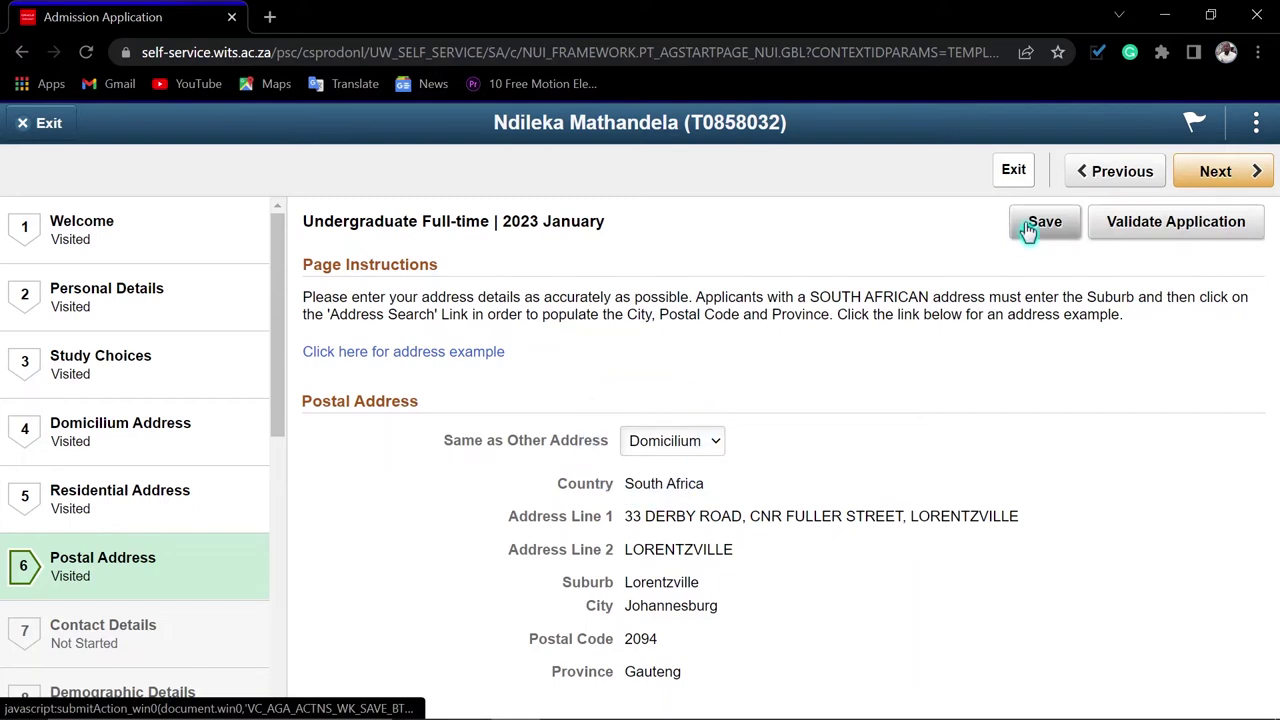
pyautogui.click(1218, 171)
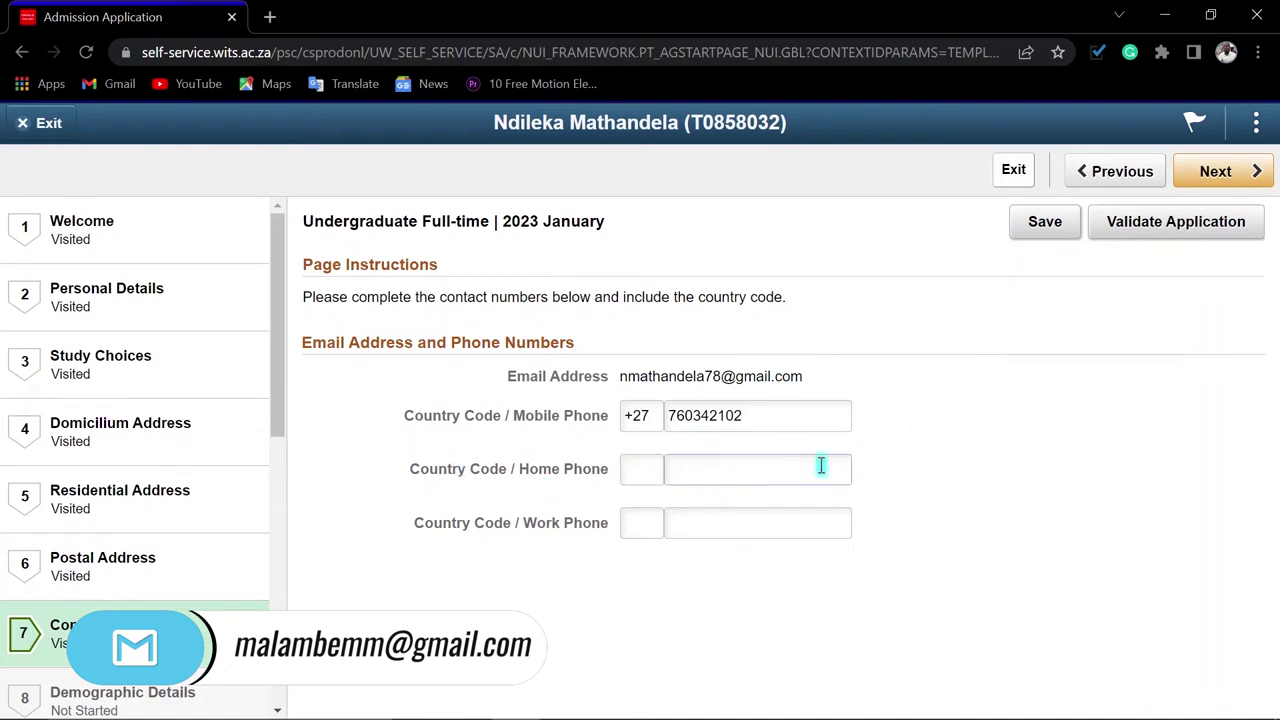
pyautogui.click(1058, 232)
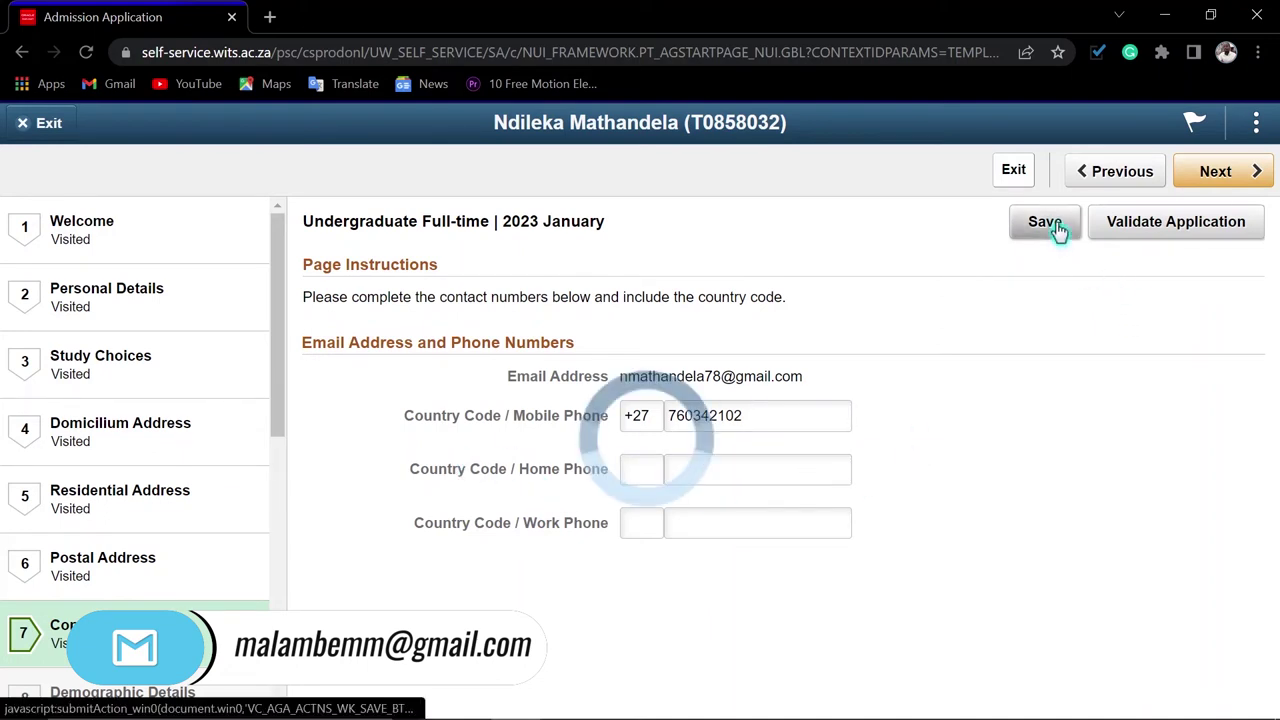
pyautogui.click(1246, 171)
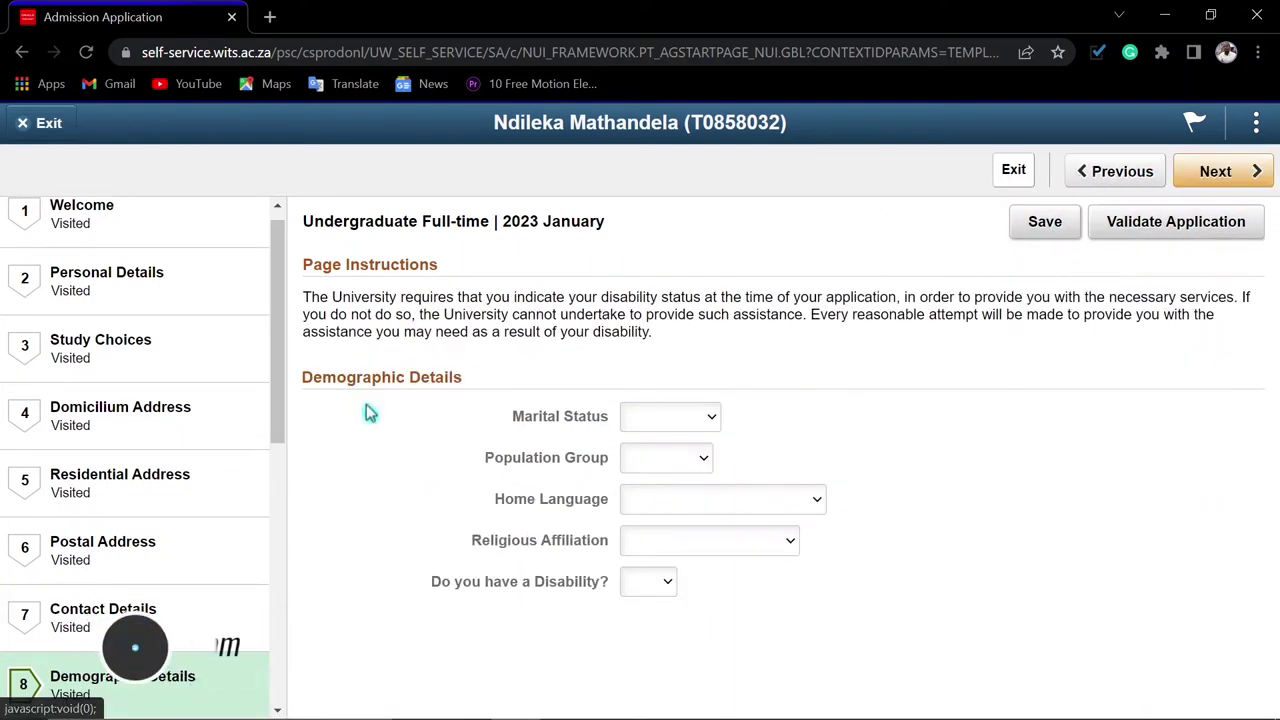
# Set marital status to Single, population group to Black and home language to Xhosa
pyautogui.scroll(-4, 225, 575)
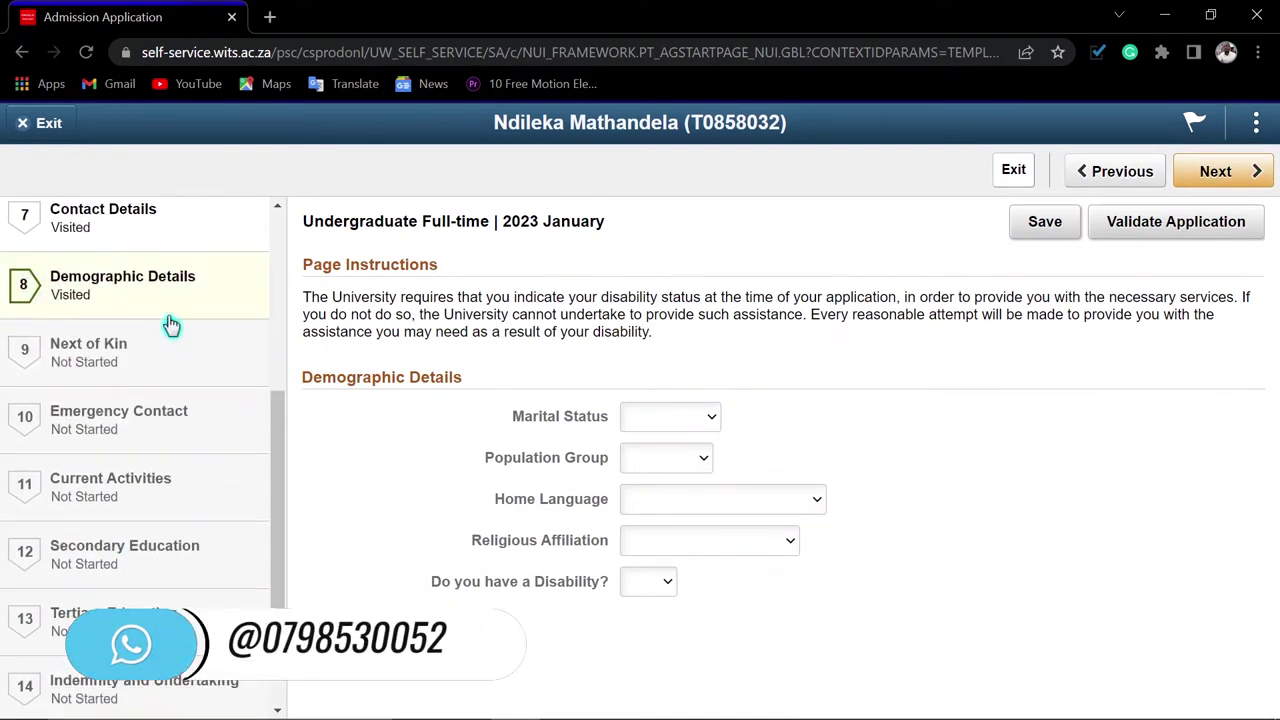
pyautogui.click(660, 420)
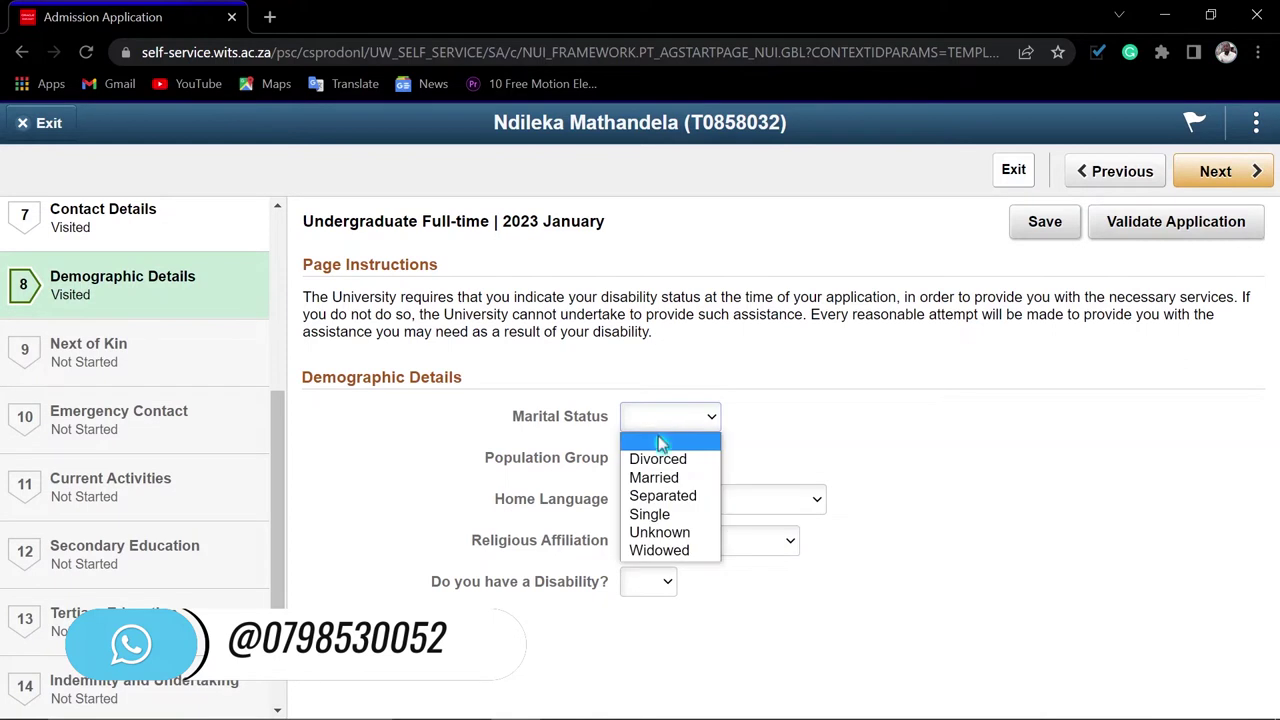
pyautogui.click(666, 516)
pyautogui.click(670, 462)
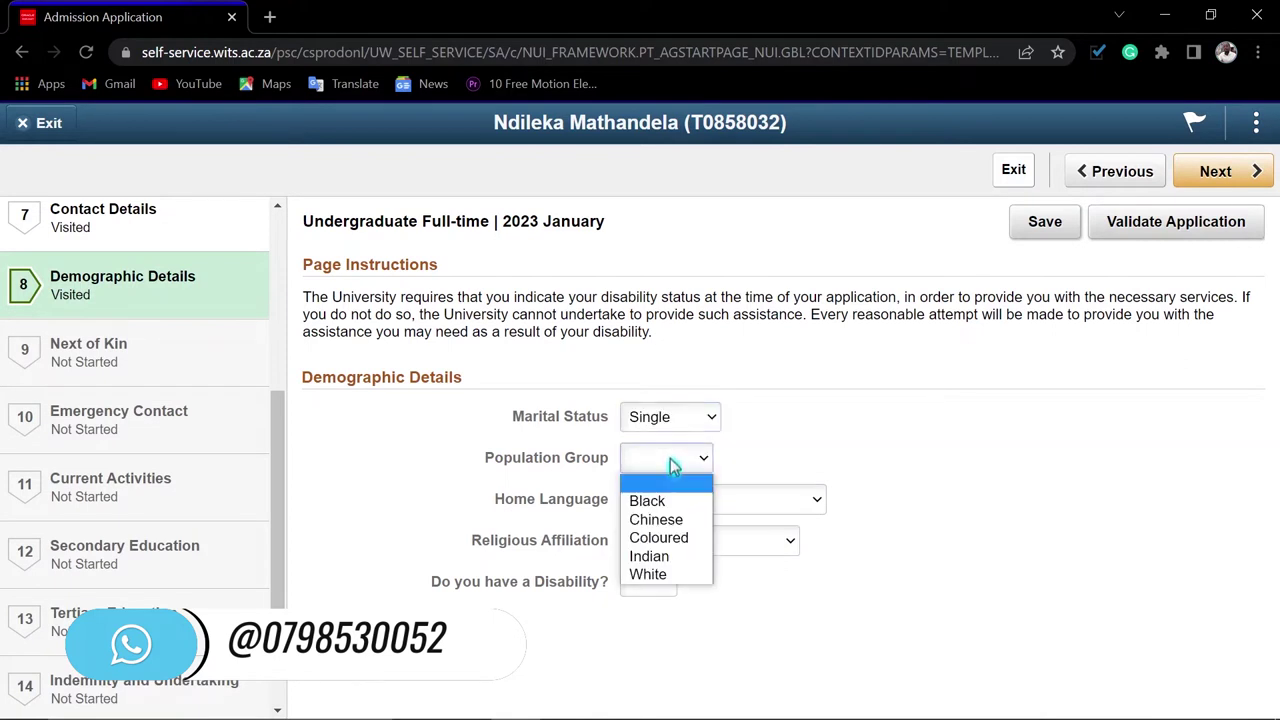
pyautogui.click(648, 501)
pyautogui.click(703, 500)
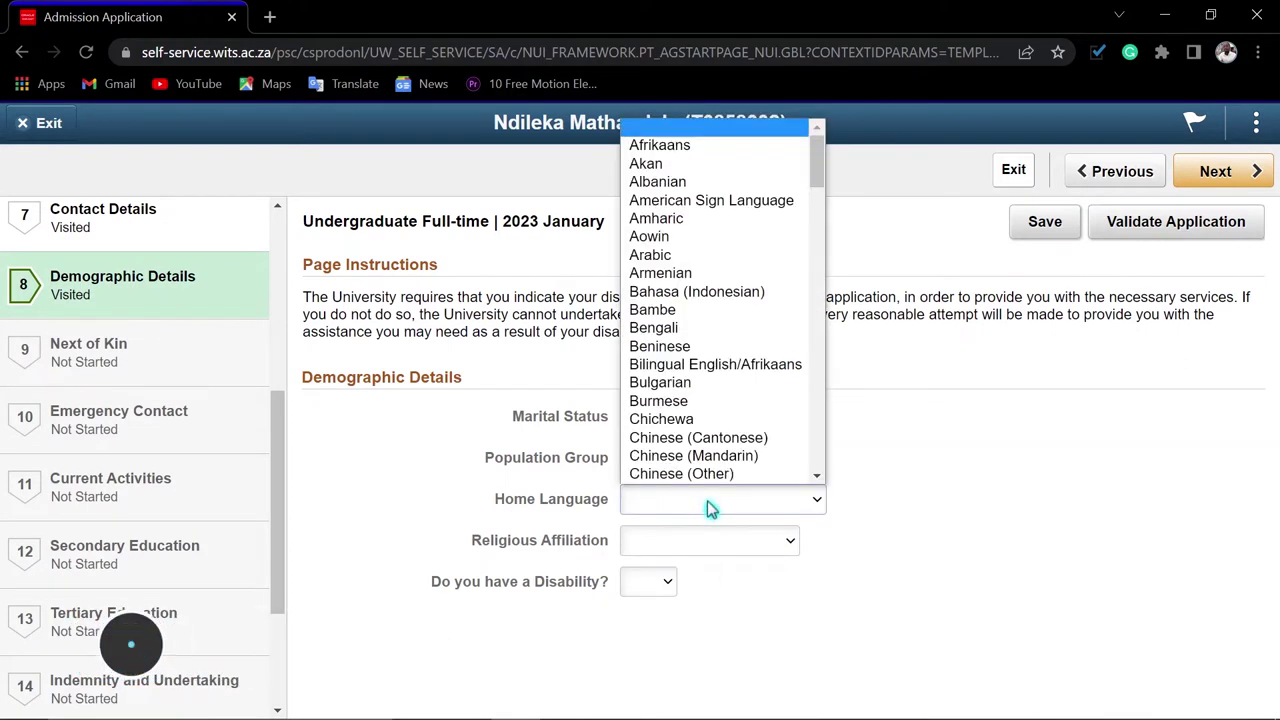
pyautogui.scroll(-20, 700, 360)
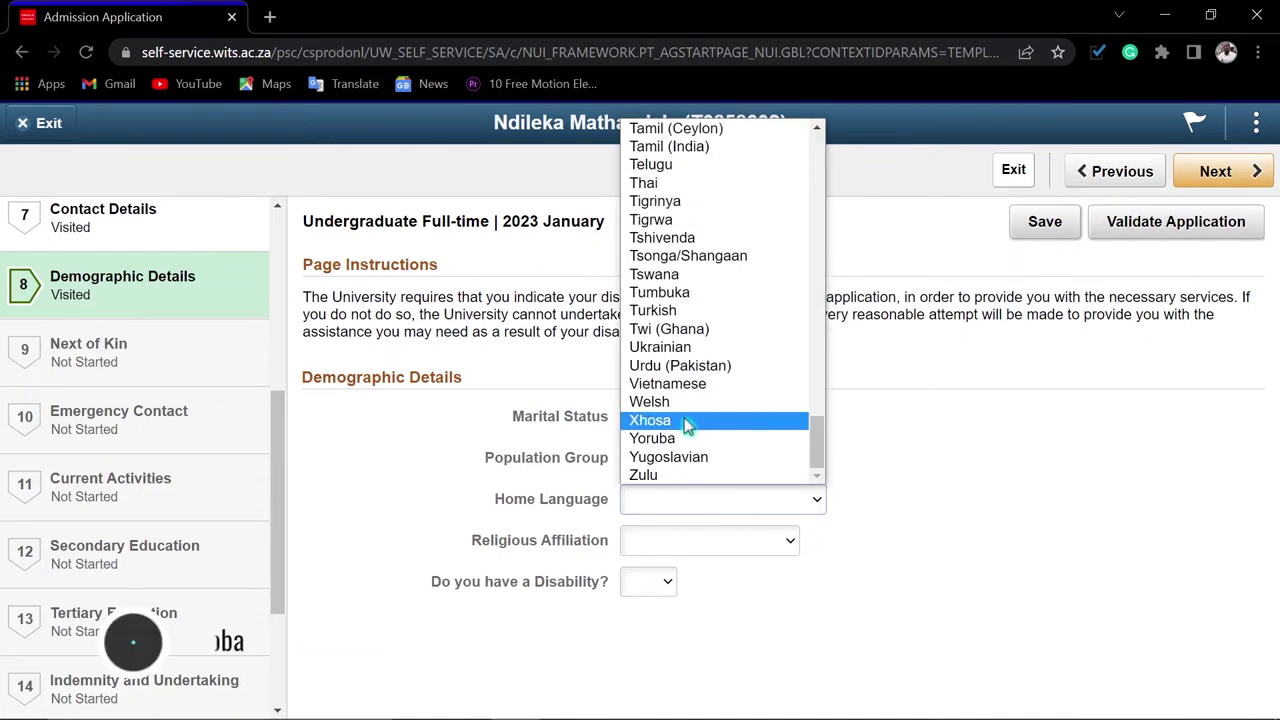
pyautogui.click(641, 421)
# Set religious affiliation to Christian and disability to No, save, and continue
pyautogui.click(694, 545)
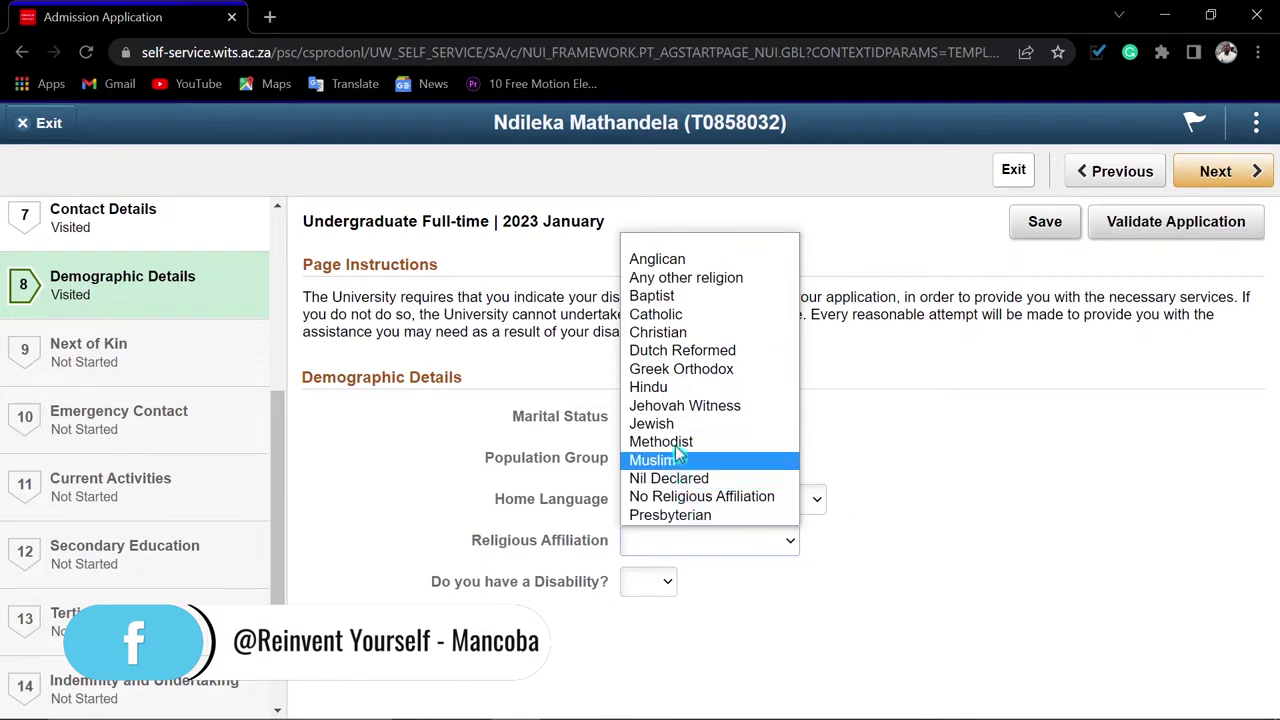
pyautogui.click(667, 337)
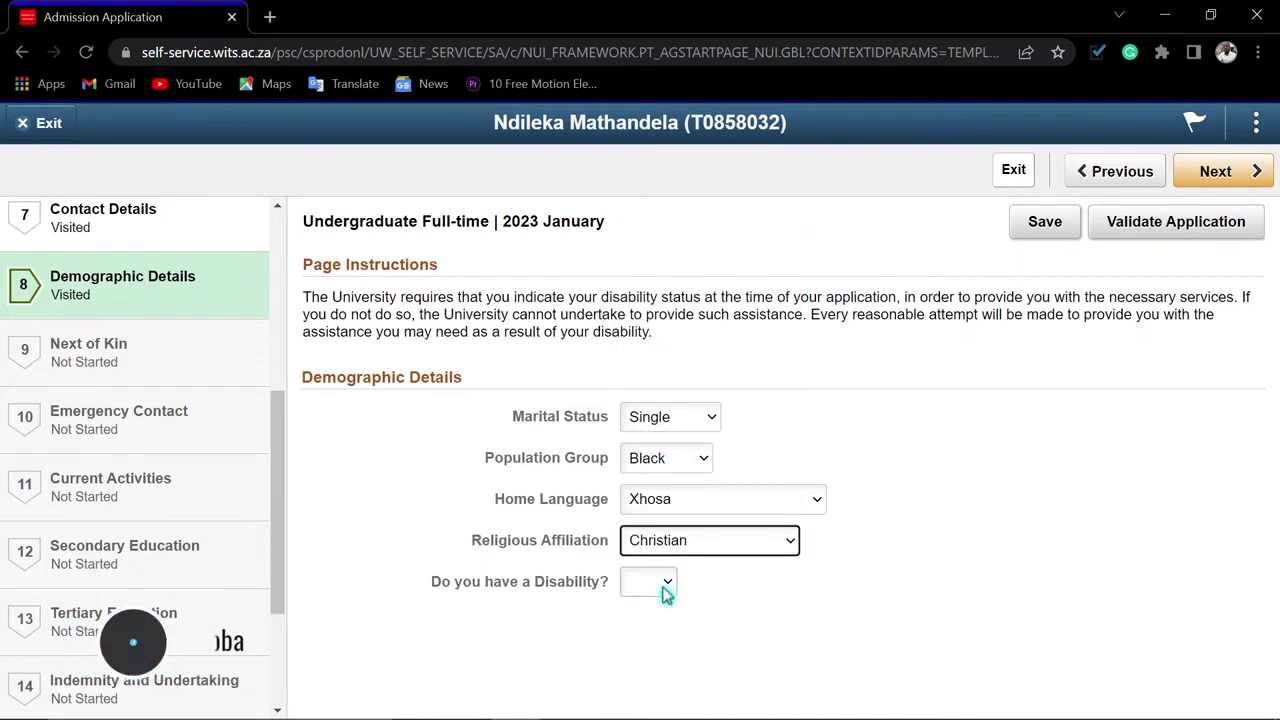
pyautogui.click(666, 584)
pyautogui.click(639, 624)
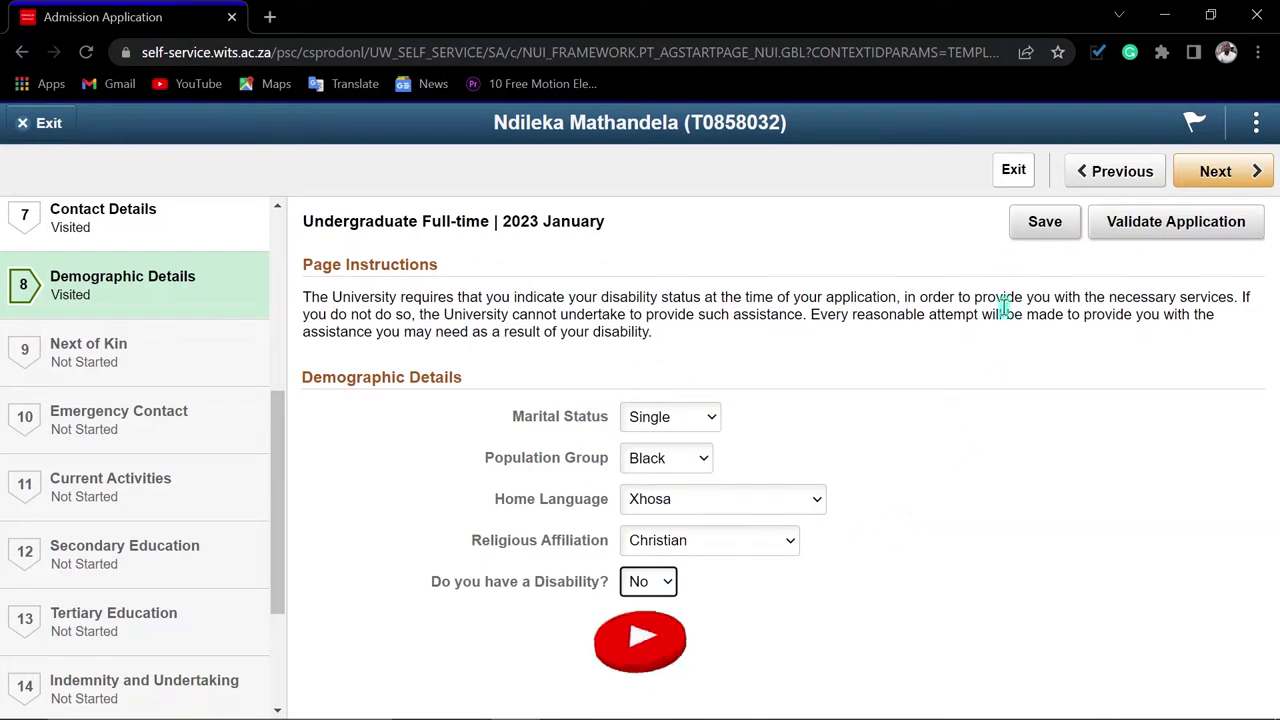
pyautogui.click(1031, 230)
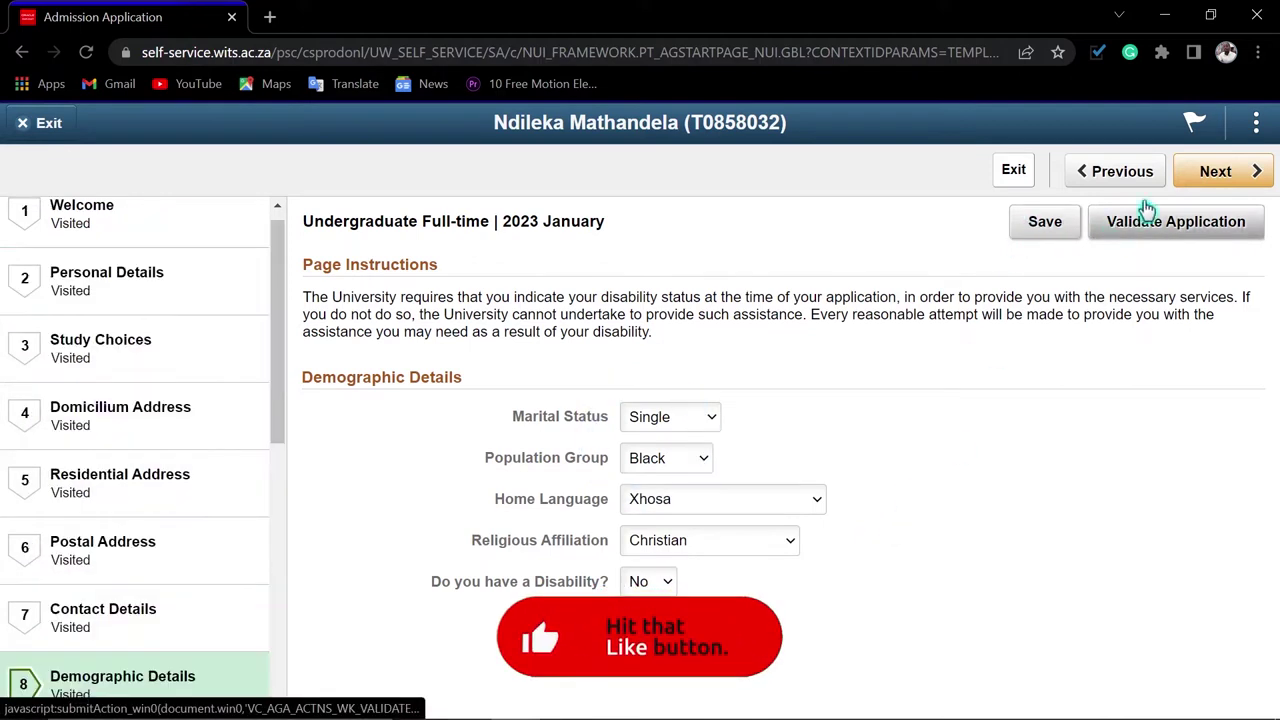
pyautogui.click(1225, 175)
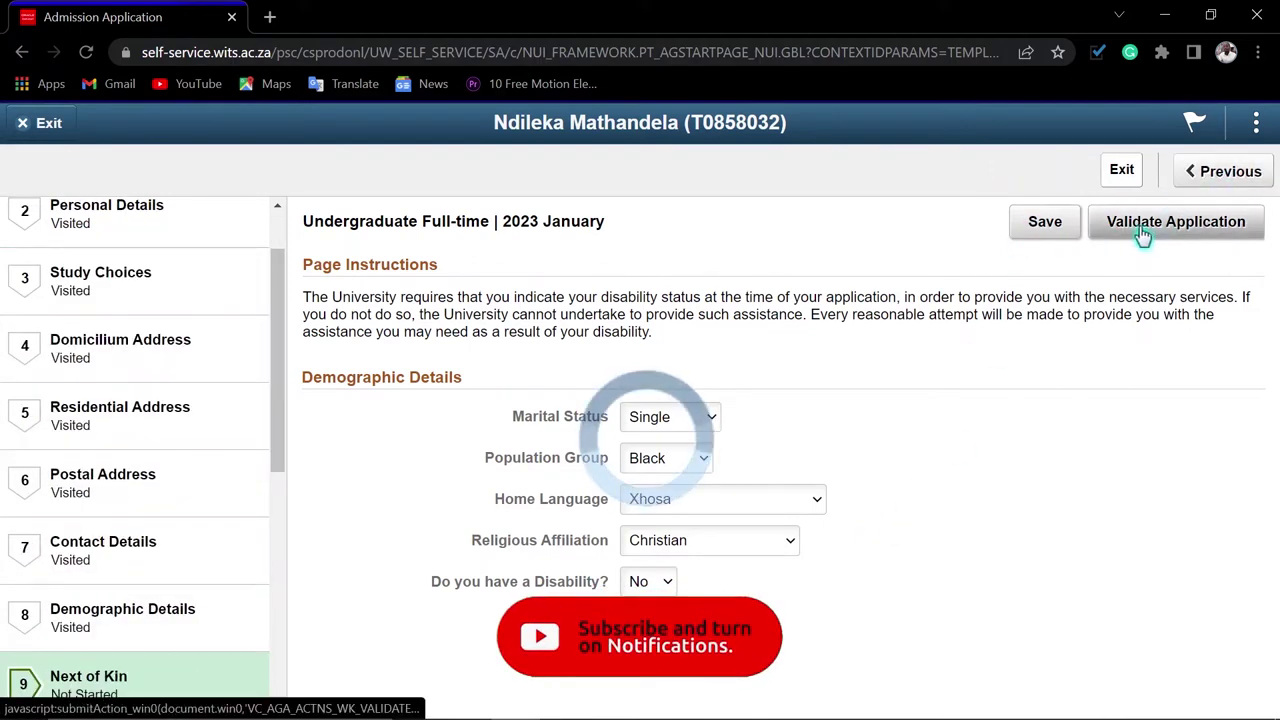
# Enter the next of kin's title Mr, initials and surname
pyautogui.scroll(-2, 921, 480)
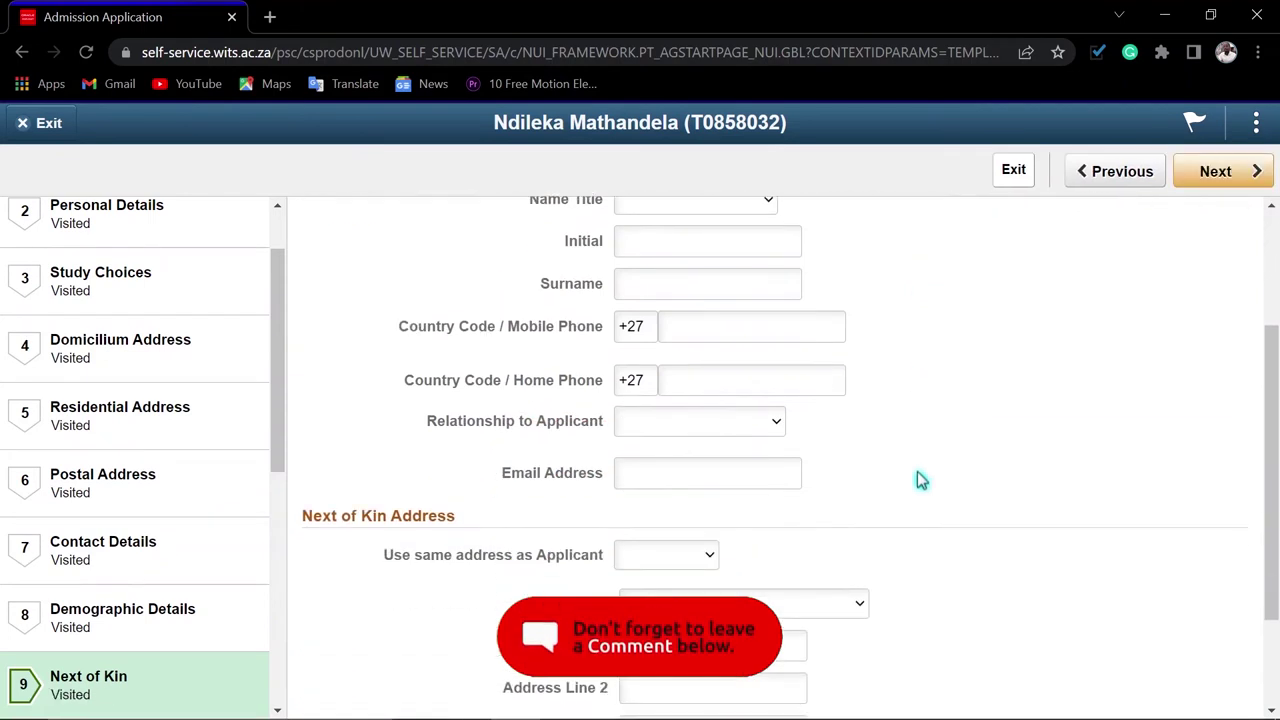
pyautogui.scroll(1, 921, 480)
pyautogui.click(760, 300)
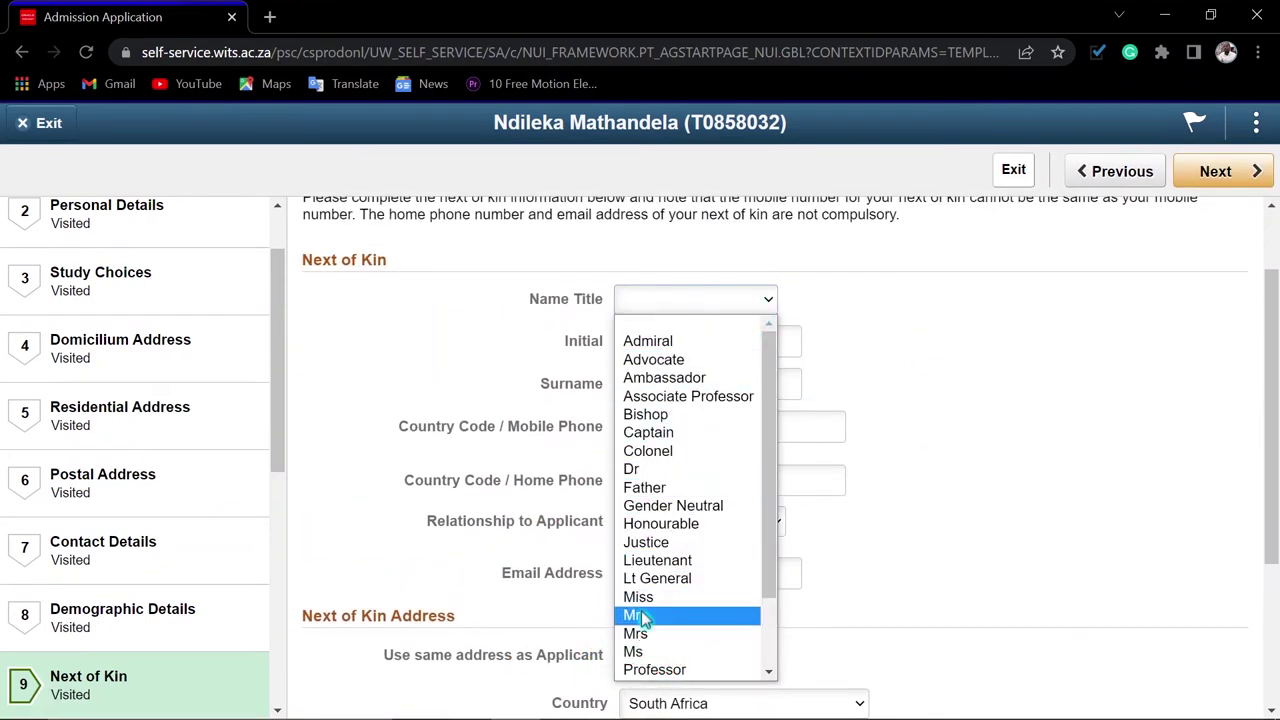
pyautogui.click(640, 615)
pyautogui.click(667, 342)
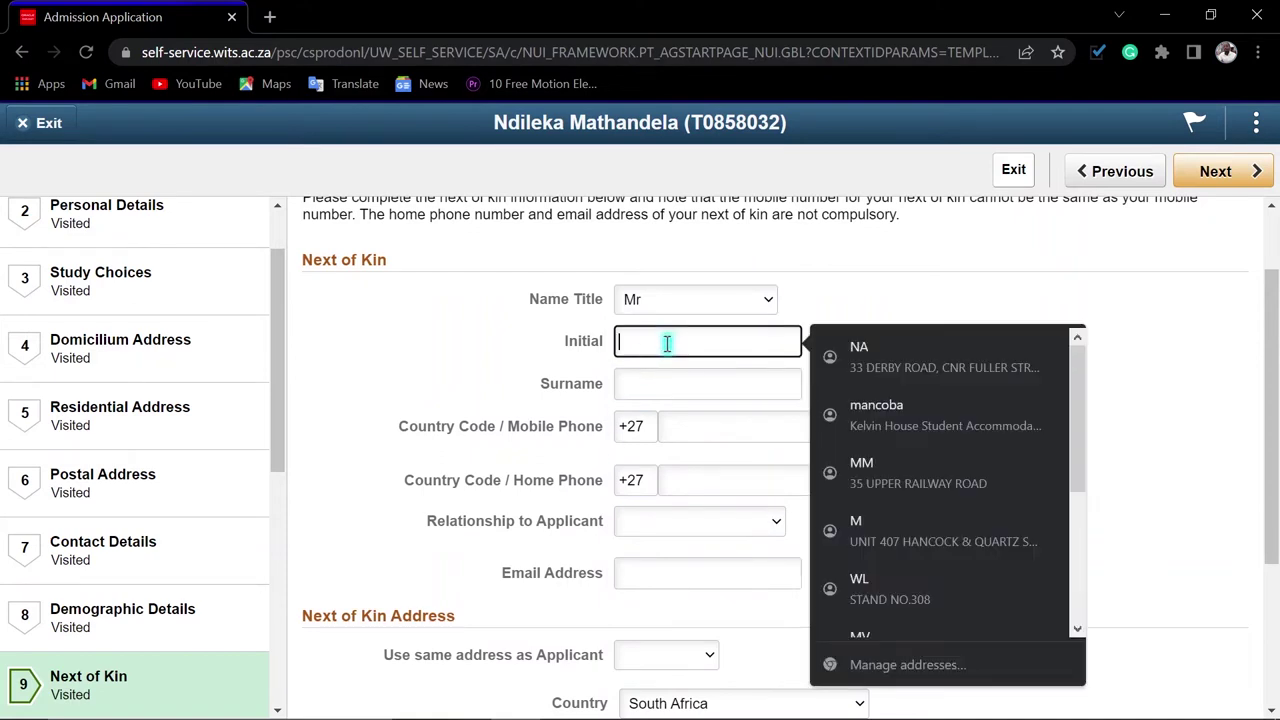
pyautogui.write('MM')
pyautogui.press('Tab')
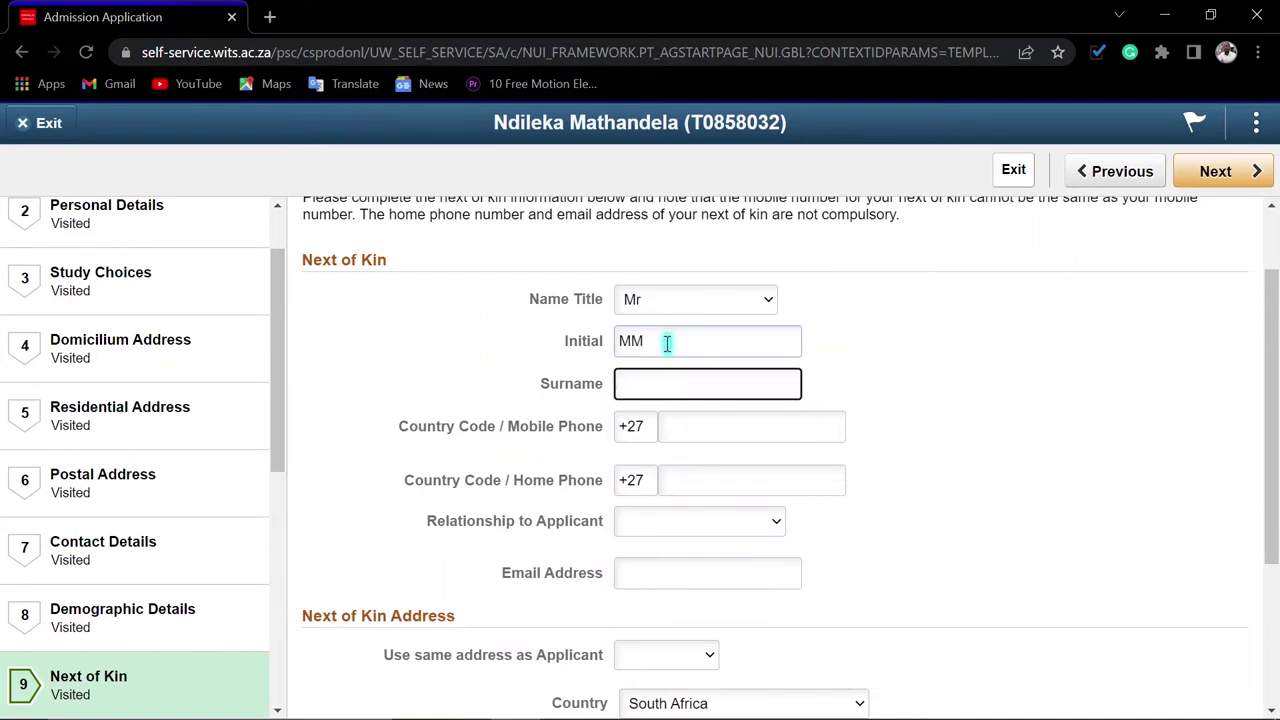
pyautogui.write('Malambe')
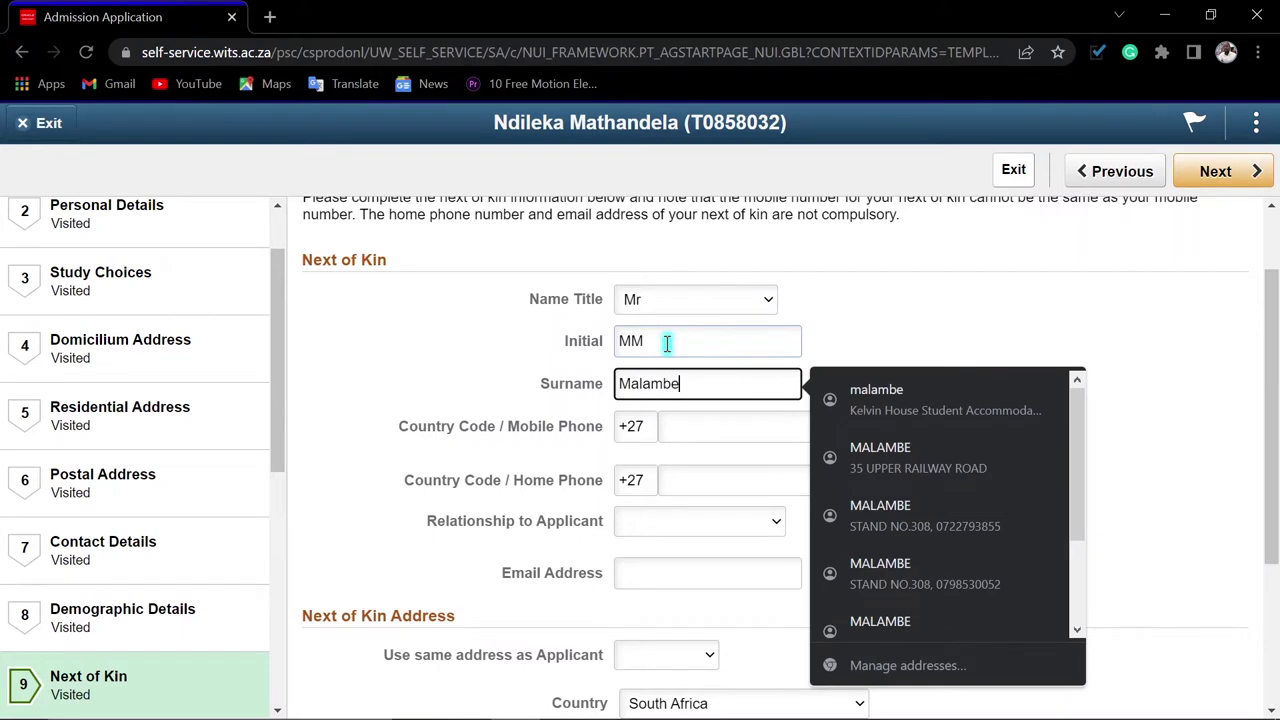
# Fill in the next of kin's mobile and home phone numbers
pyautogui.press('Tab')
pyautogui.press('Tab')
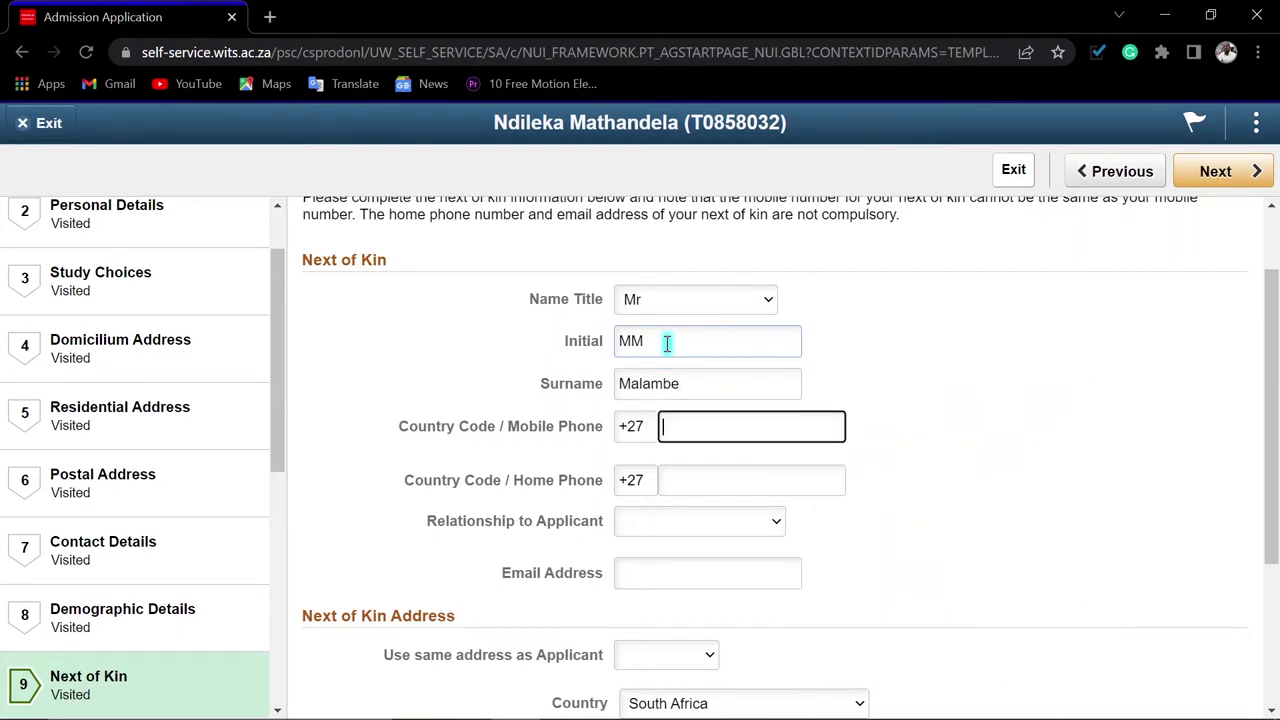
pyautogui.press('Tab')
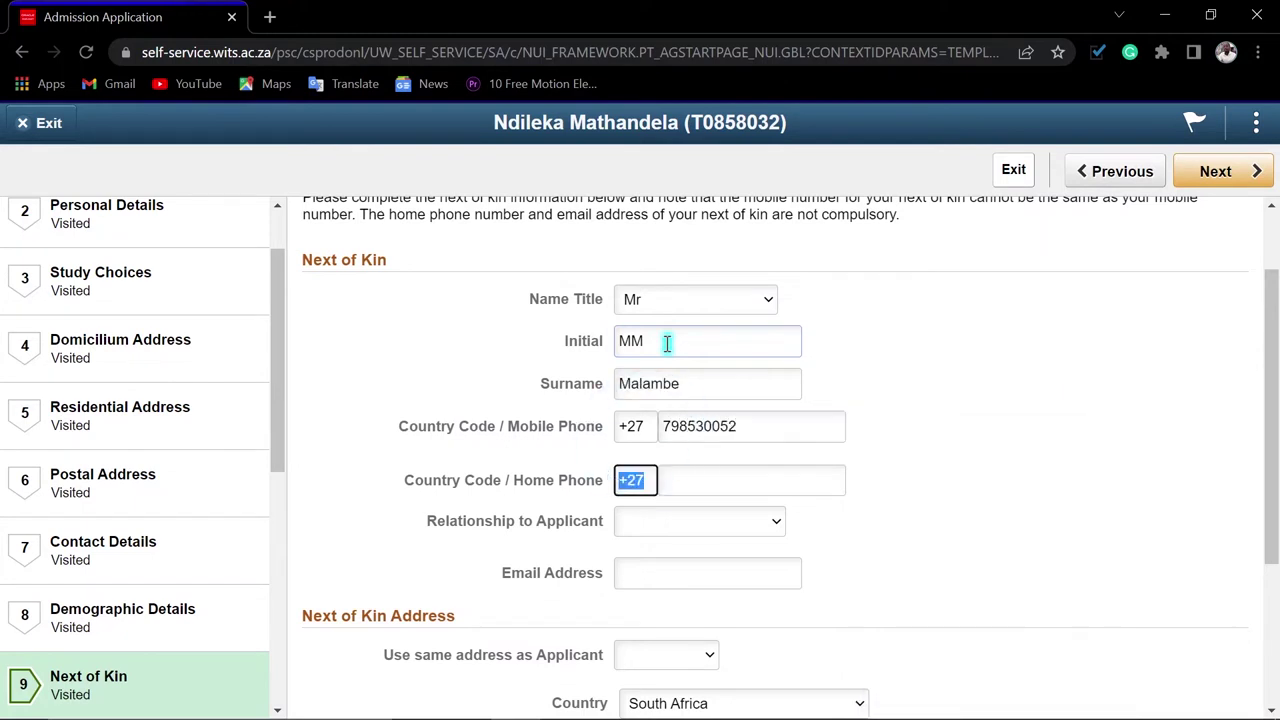
pyautogui.press('Tab')
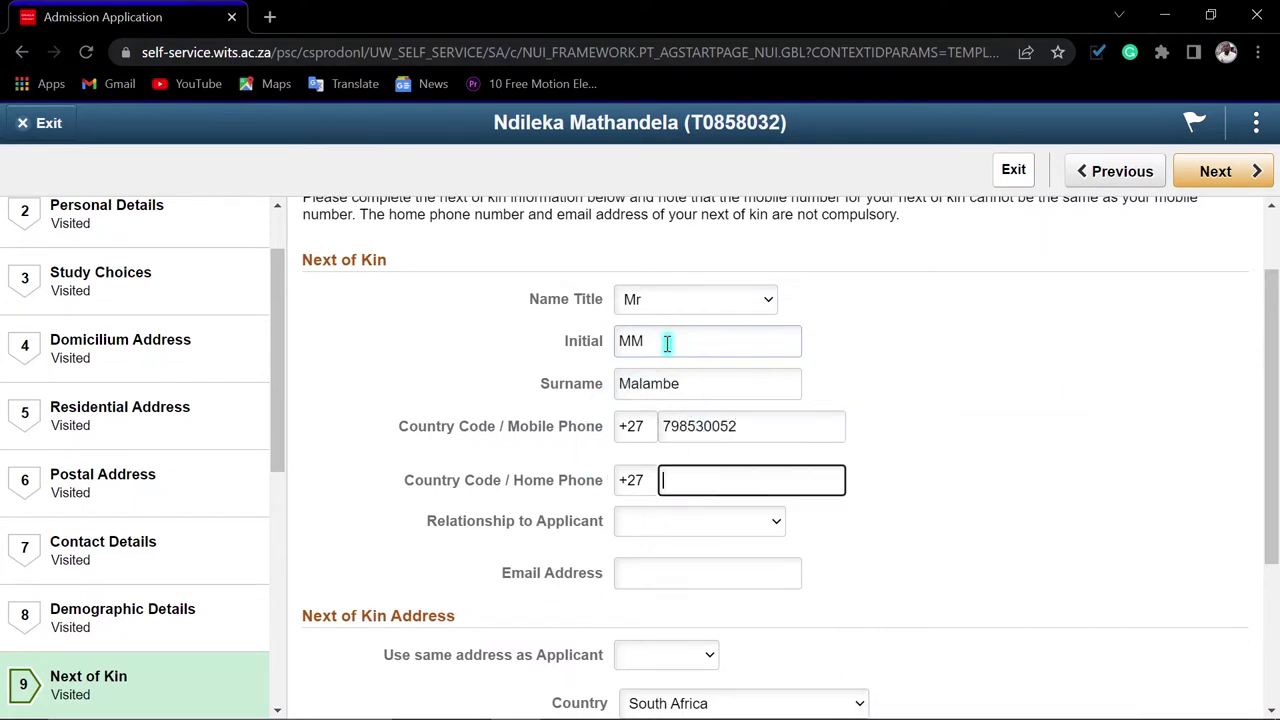
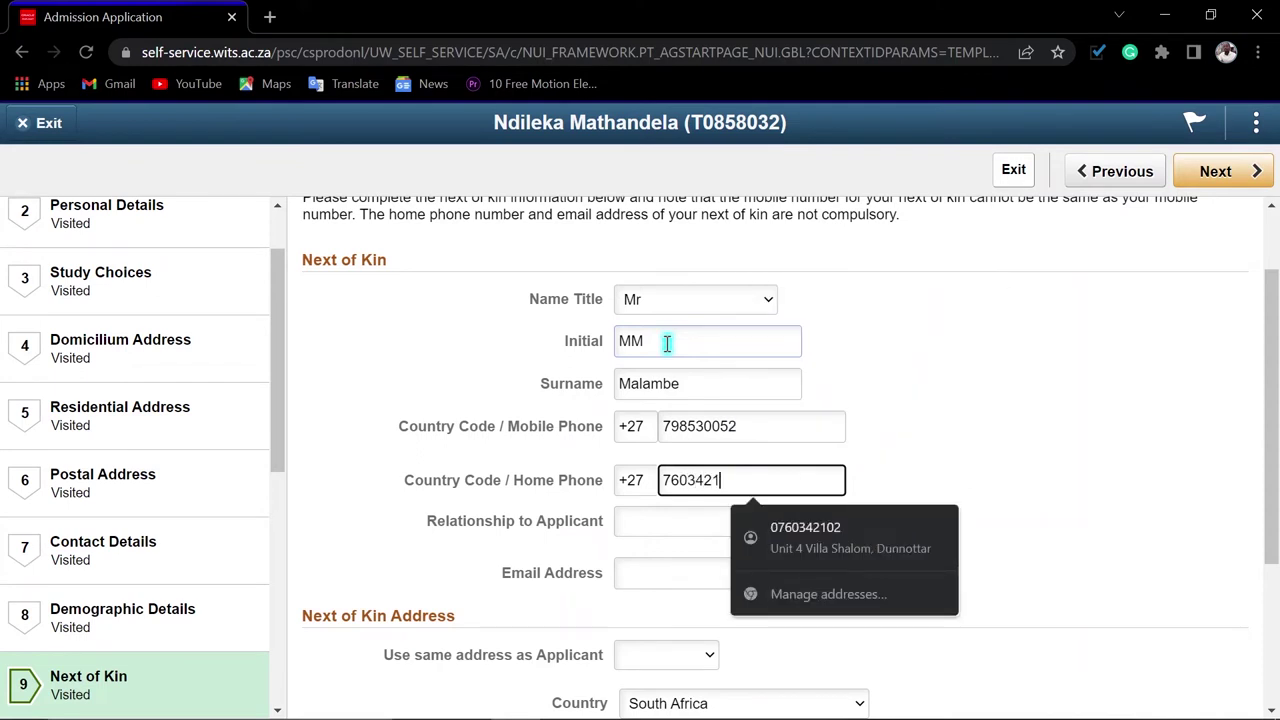
pyautogui.click(668, 575)
# Set the relationship to Brother and fill in the next of kin's e-mail address
pyautogui.click(691, 530)
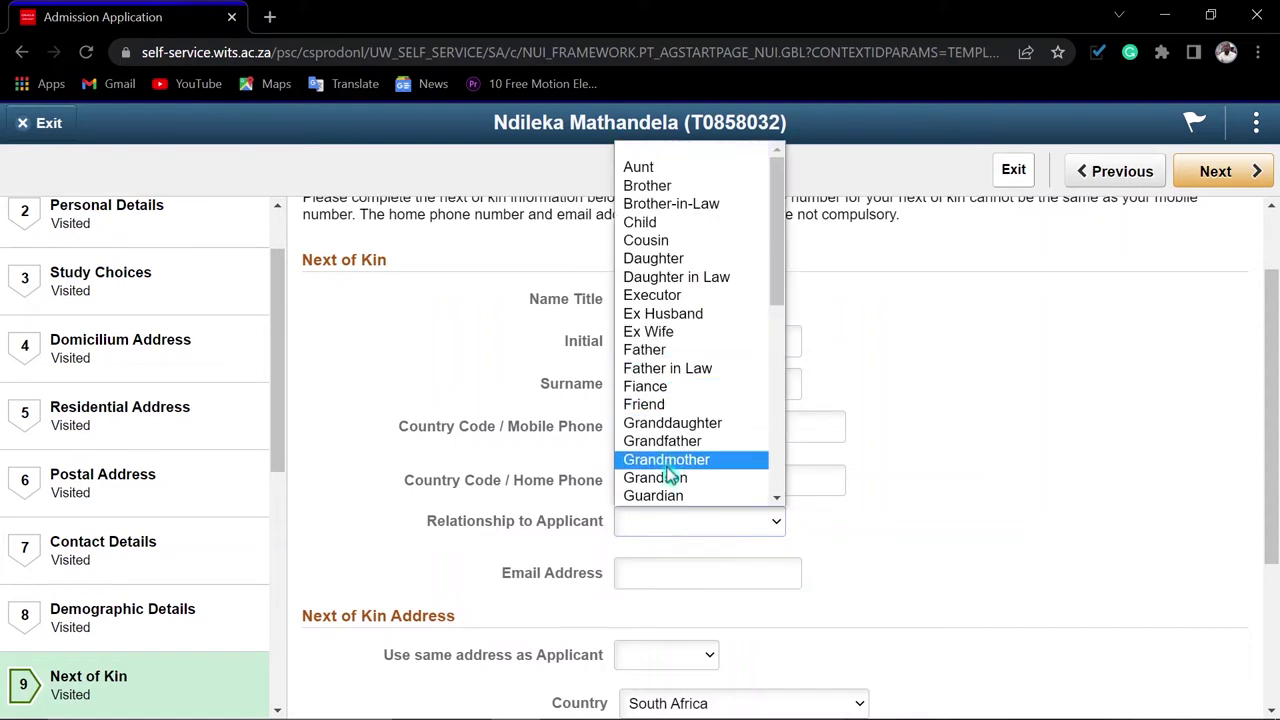
pyautogui.click(675, 188)
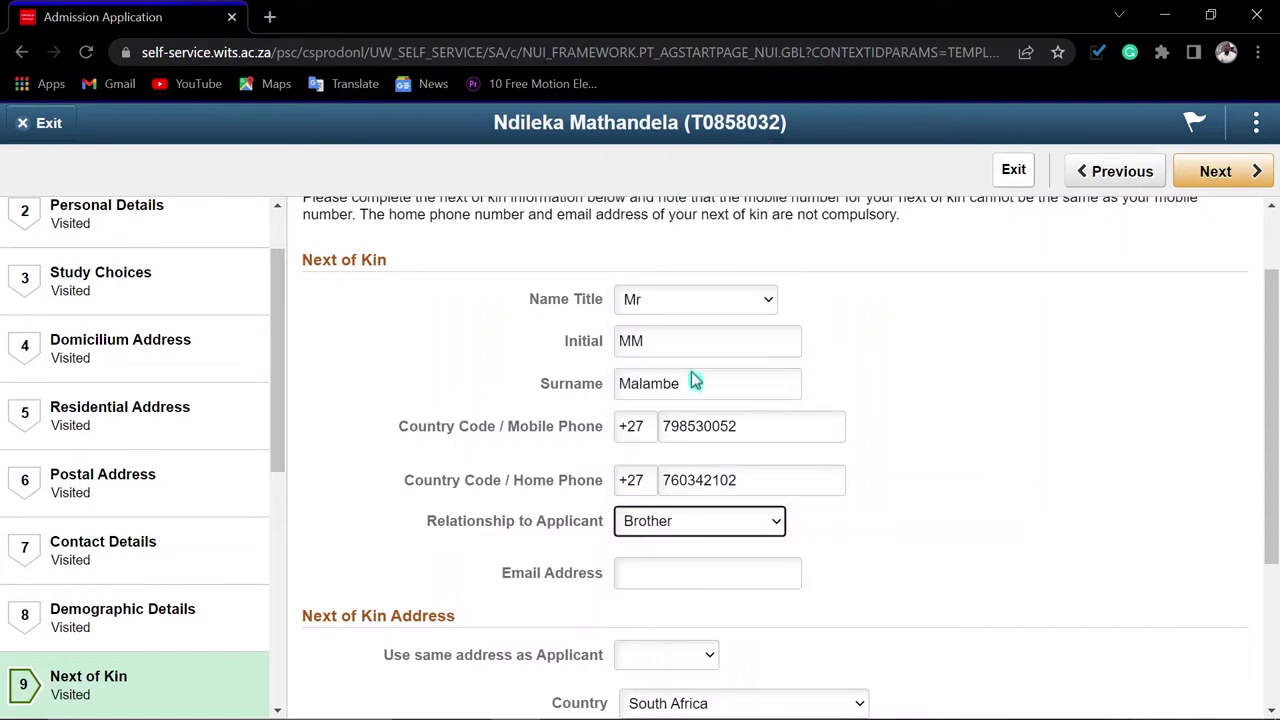
pyautogui.click(687, 566)
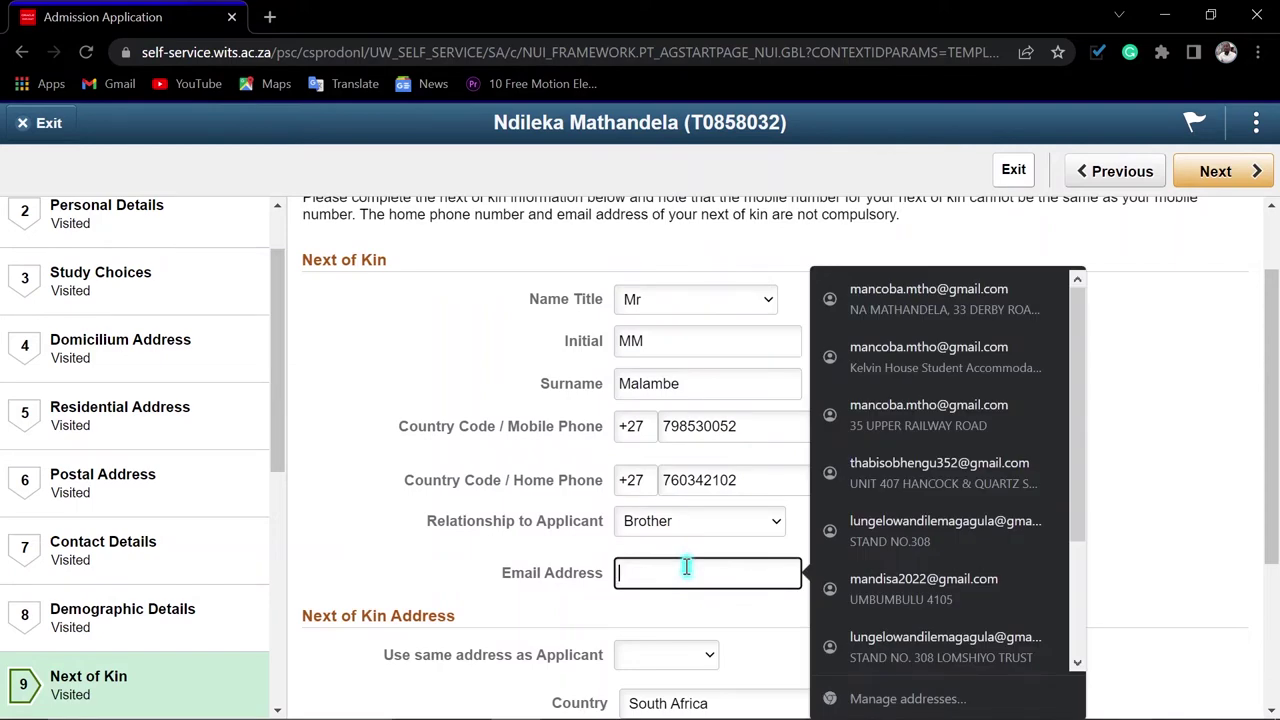
pyautogui.write('m')
pyautogui.click(894, 580)
# Reuse the applicant's Domicilium address for the next of kin and save
pyautogui.scroll(-3, 894, 580)
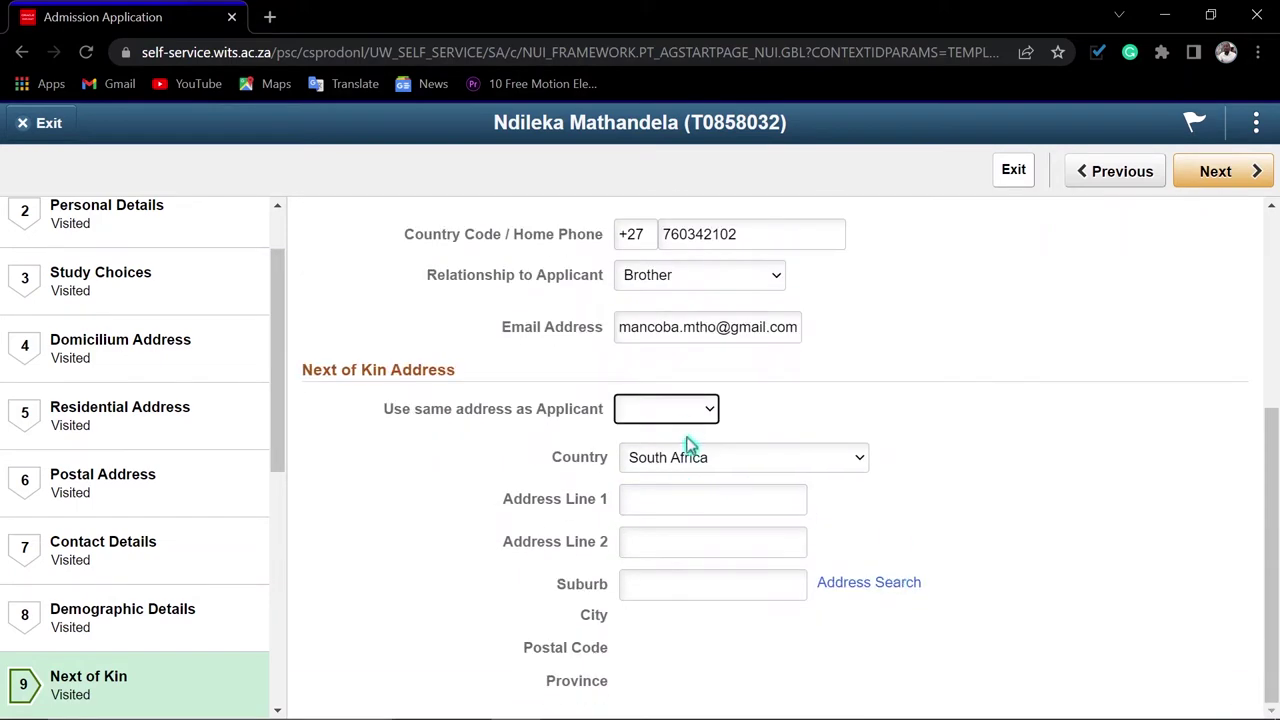
pyautogui.click(686, 410)
pyautogui.click(671, 451)
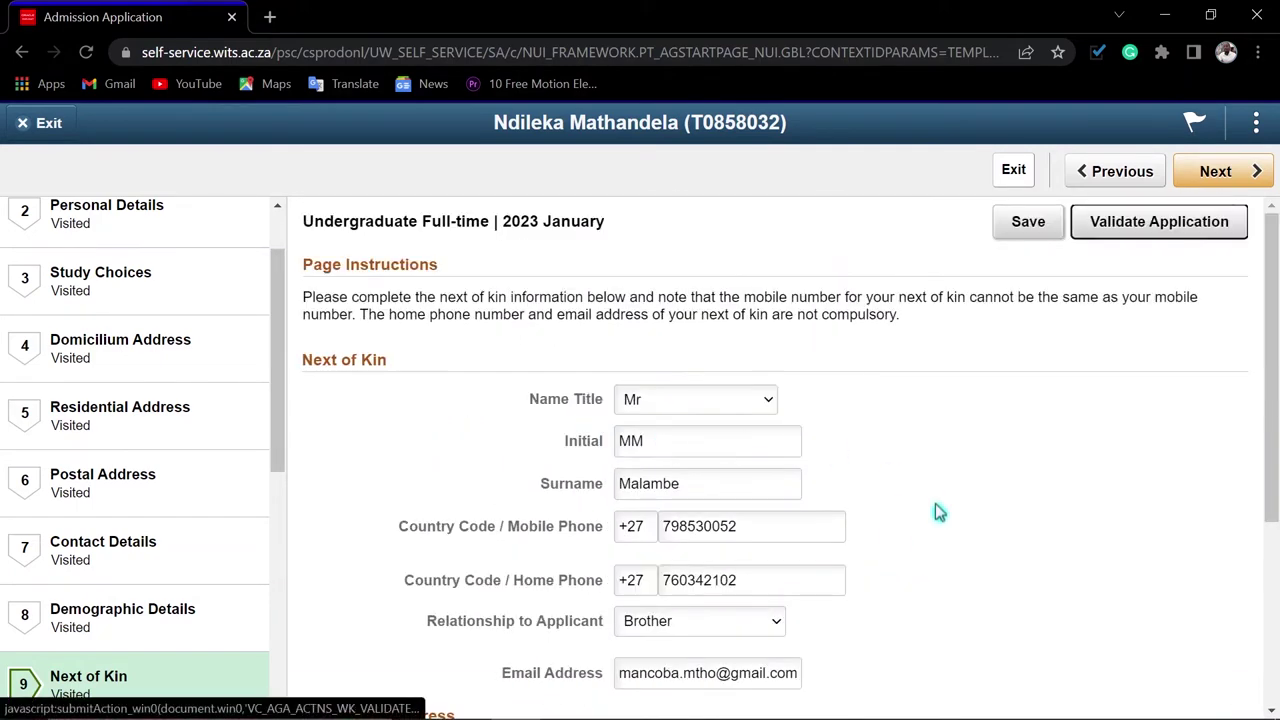
pyautogui.scroll(-3, 1005, 540)
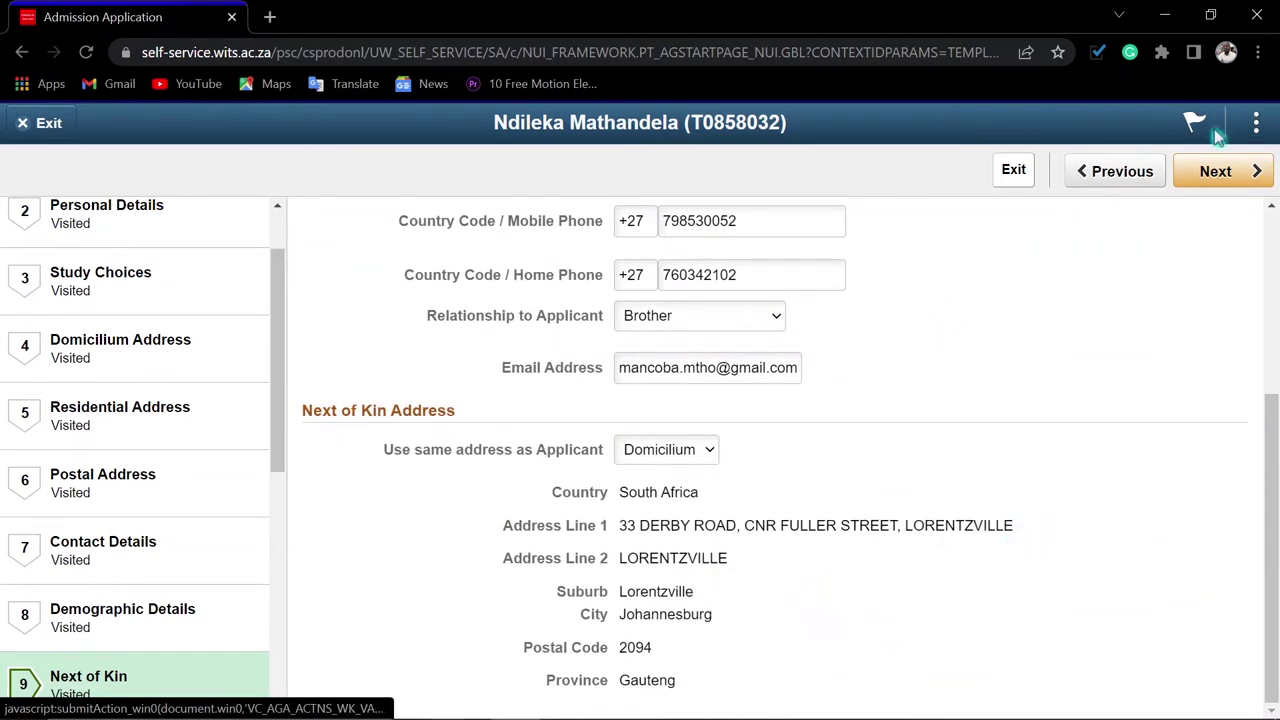
pyautogui.scroll(1, 1048, 300)
pyautogui.scroll(3, 1046, 292)
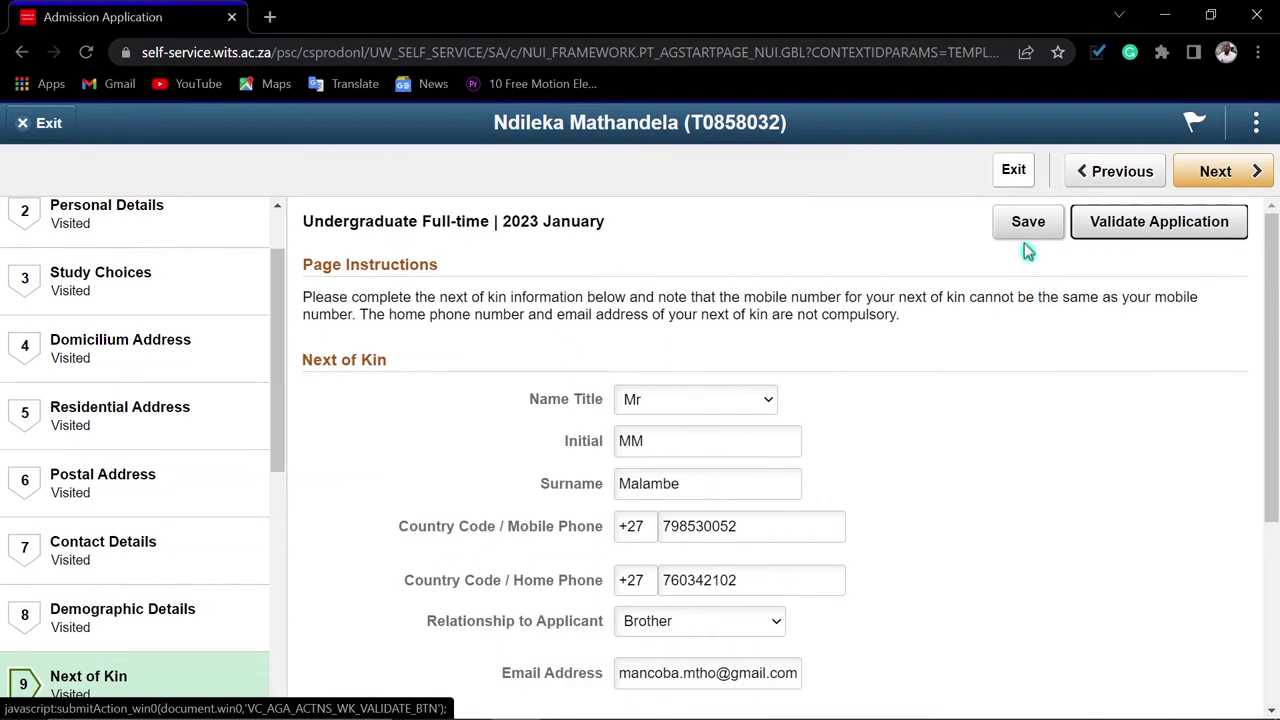
pyautogui.click(1024, 234)
# Copy the next of kin's details into Emergency Contact with relationship Brother, save, and continue
pyautogui.click(1222, 172)
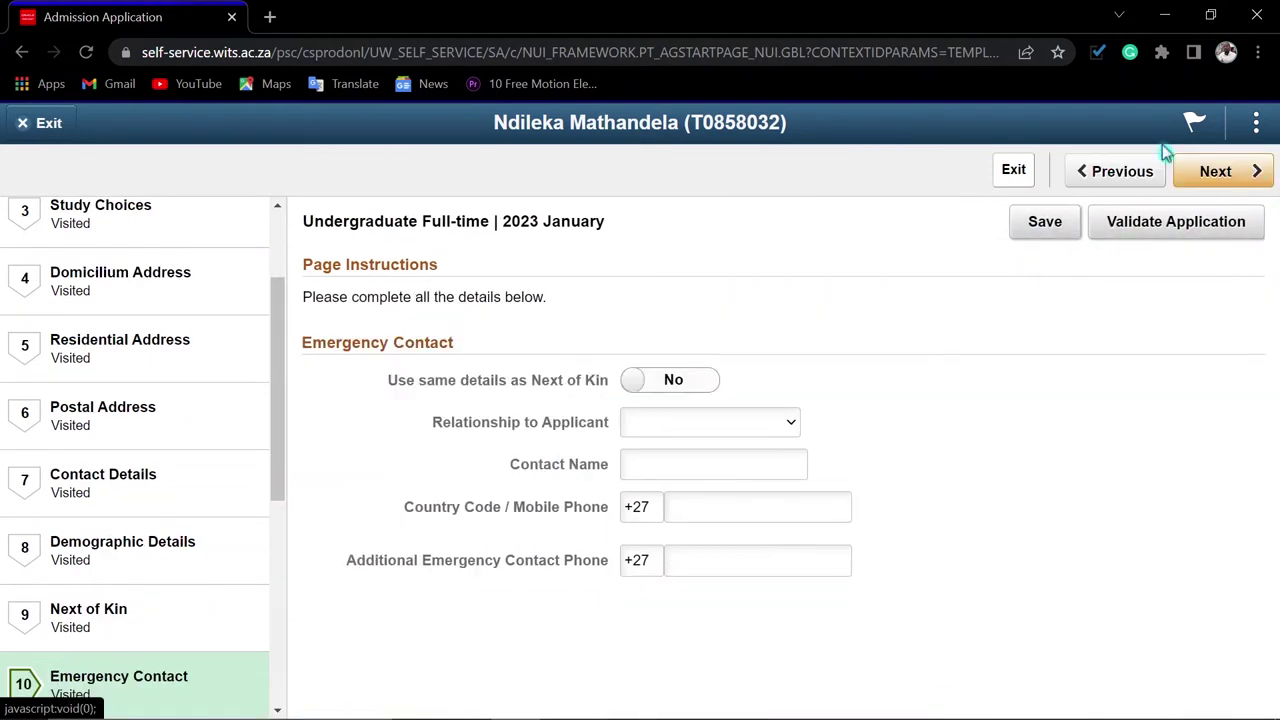
pyautogui.click(638, 384)
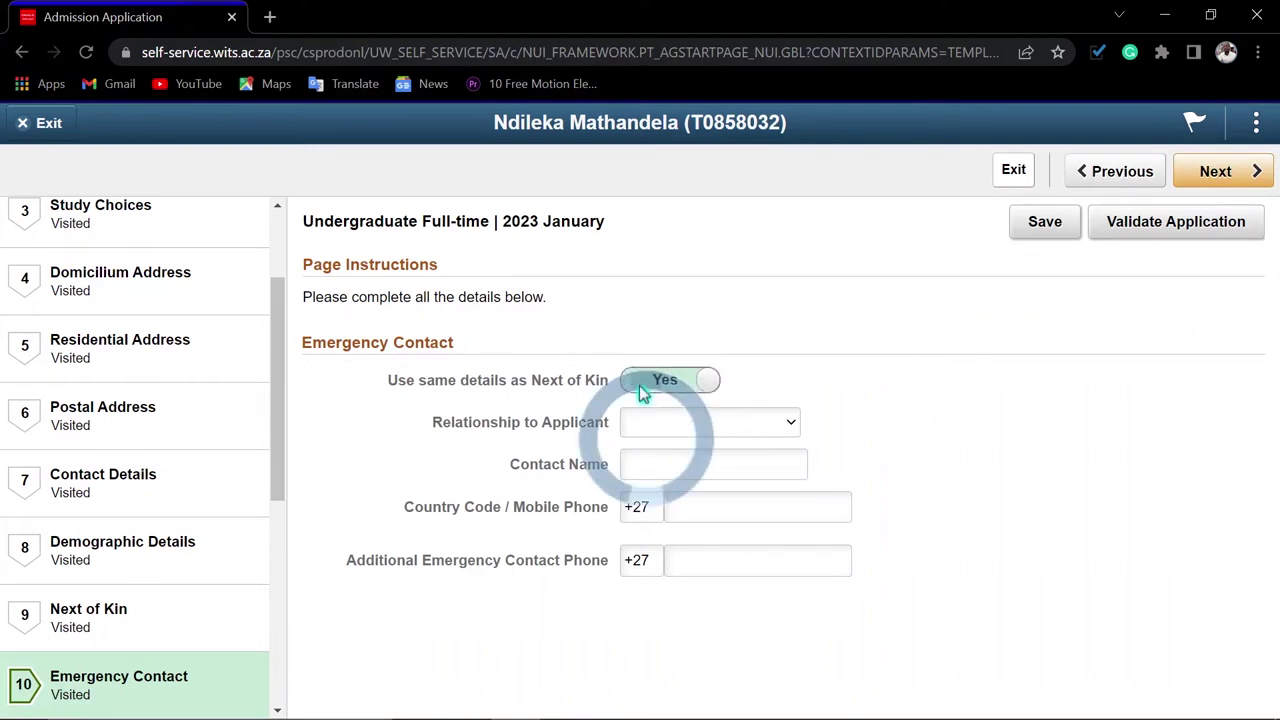
pyautogui.click(740, 428)
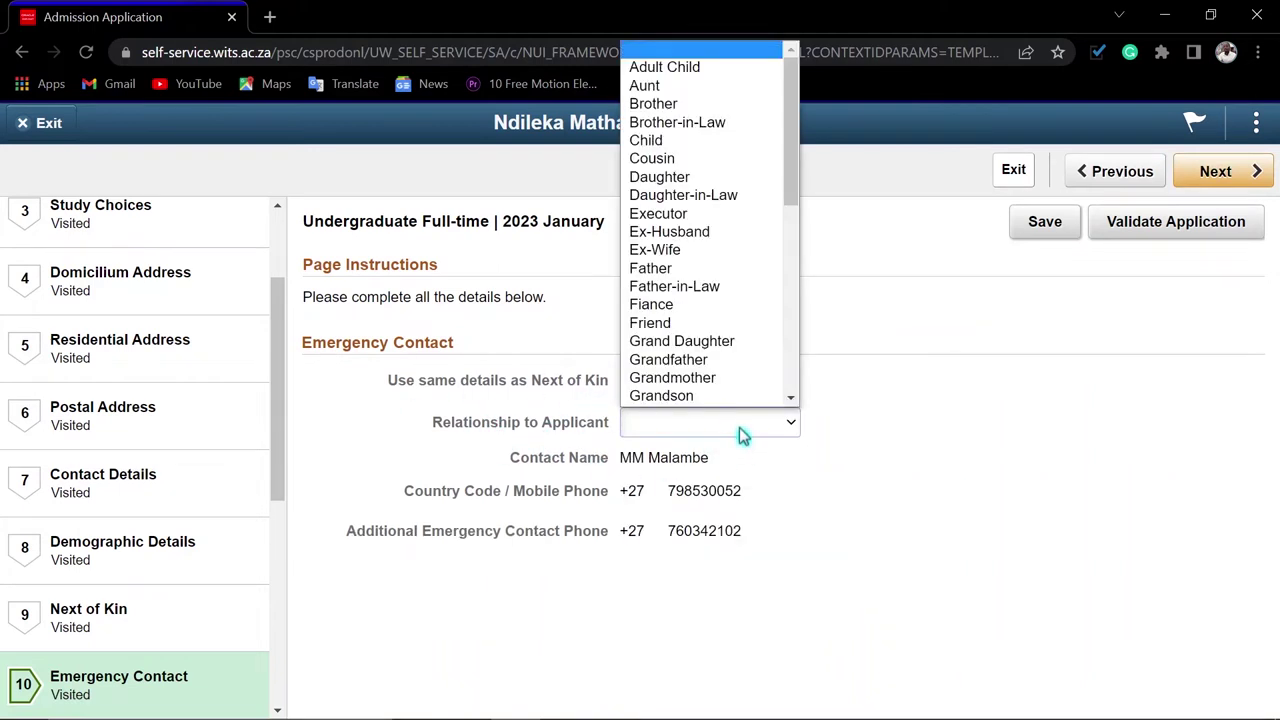
pyautogui.click(655, 104)
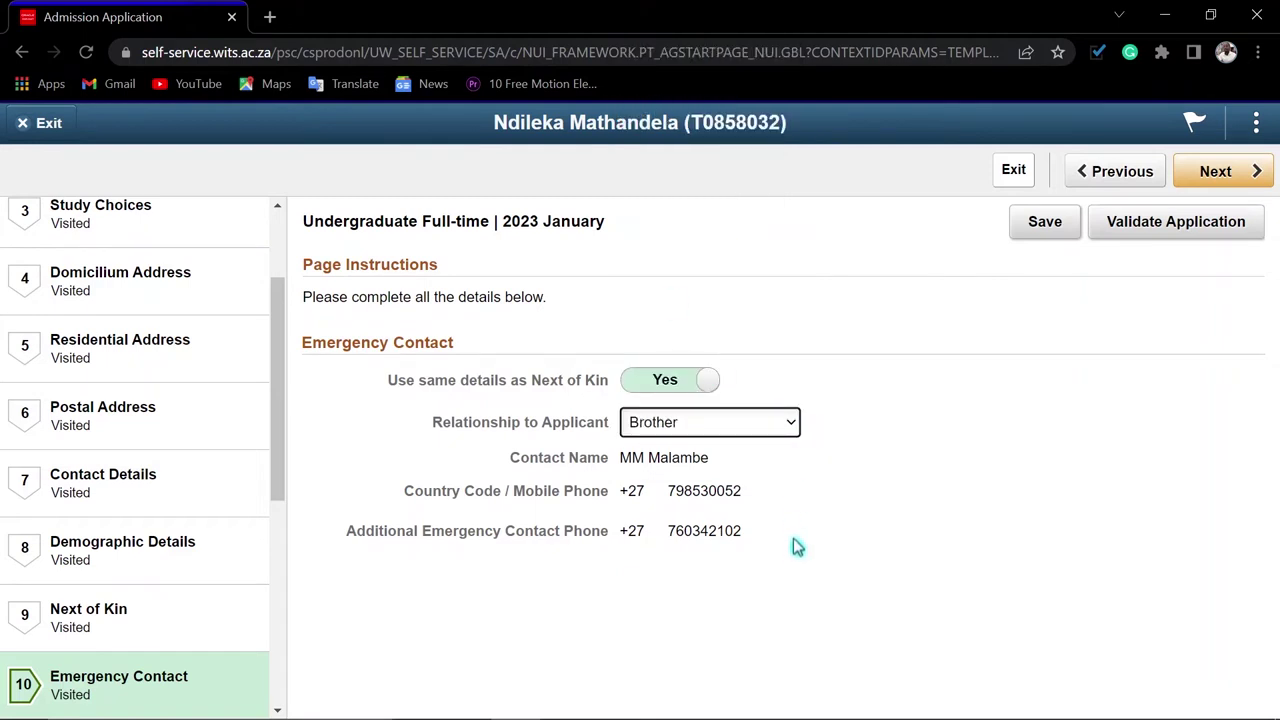
pyautogui.click(1038, 233)
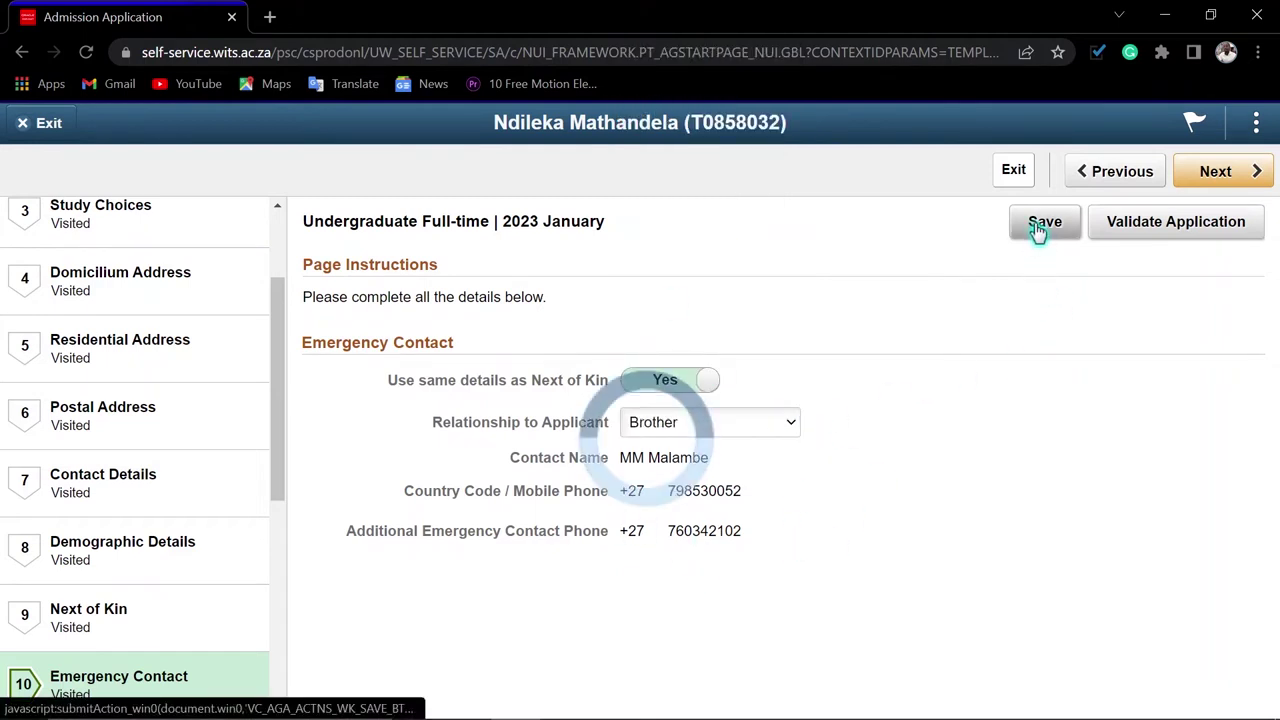
pyautogui.click(1178, 172)
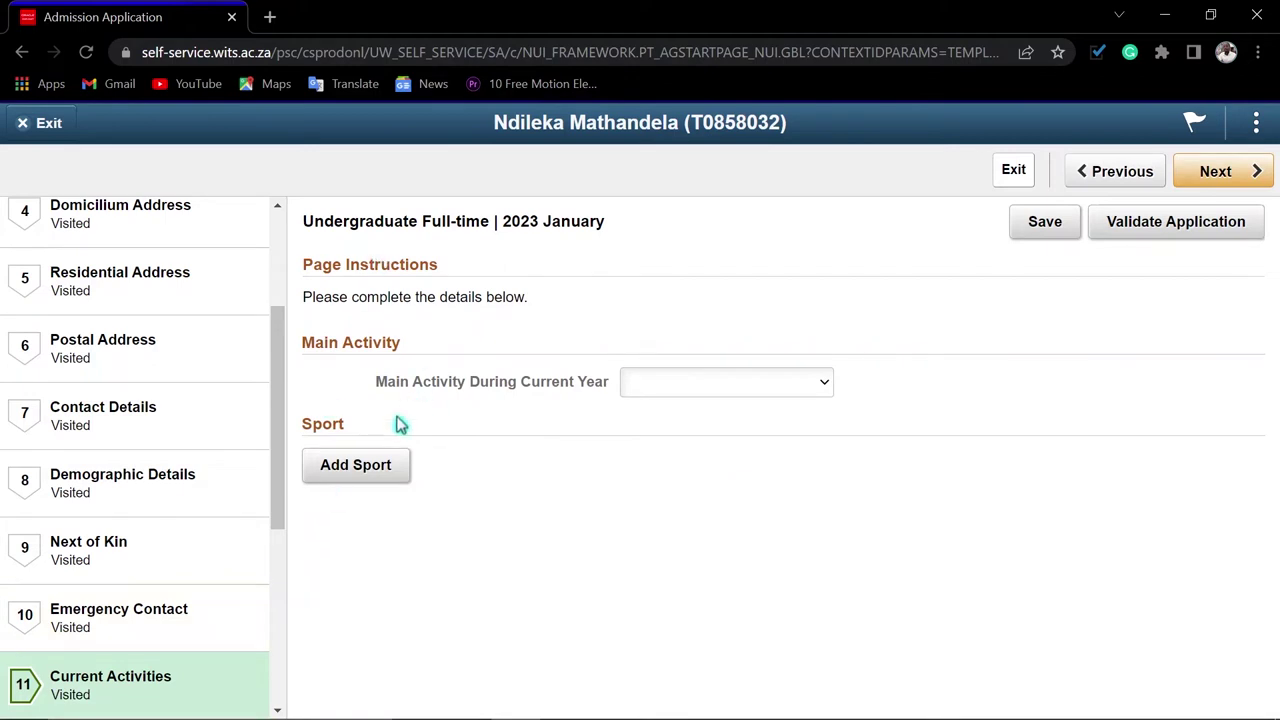
# Choose University as the Main Activity During Current Year, save, and continue
pyautogui.scroll(-1, 171, 591)
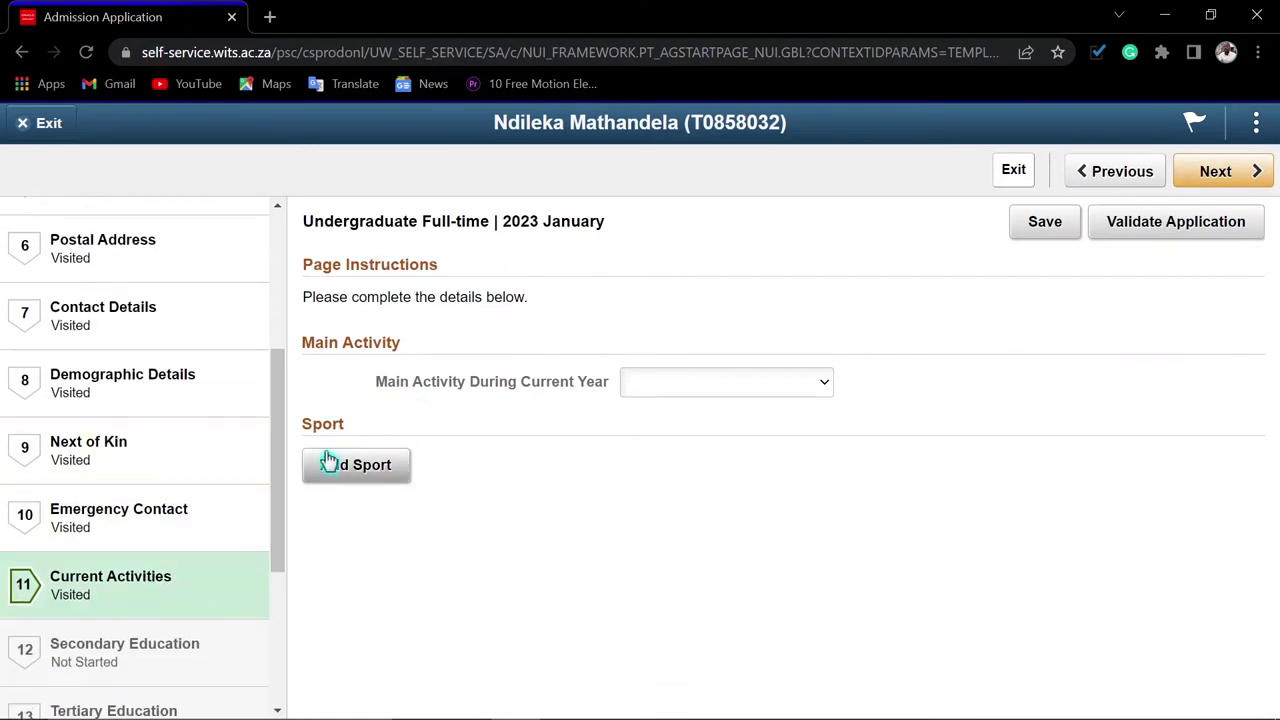
pyautogui.click(735, 388)
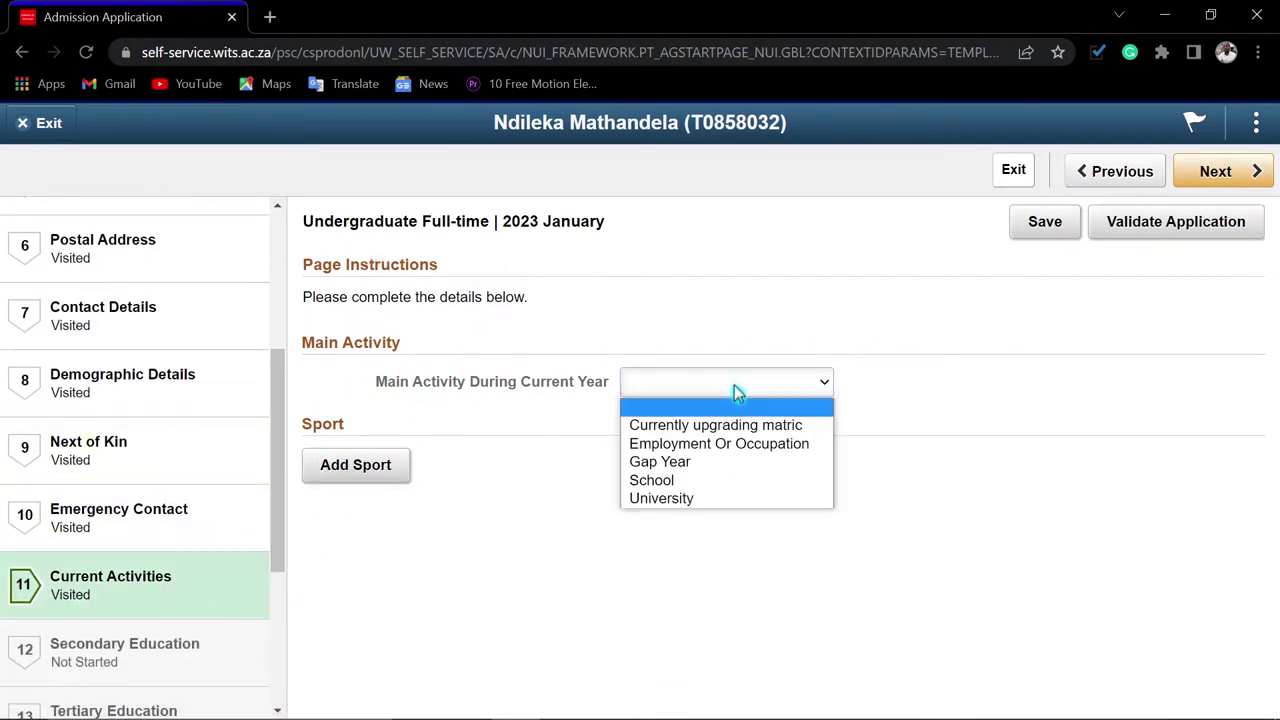
pyautogui.click(681, 504)
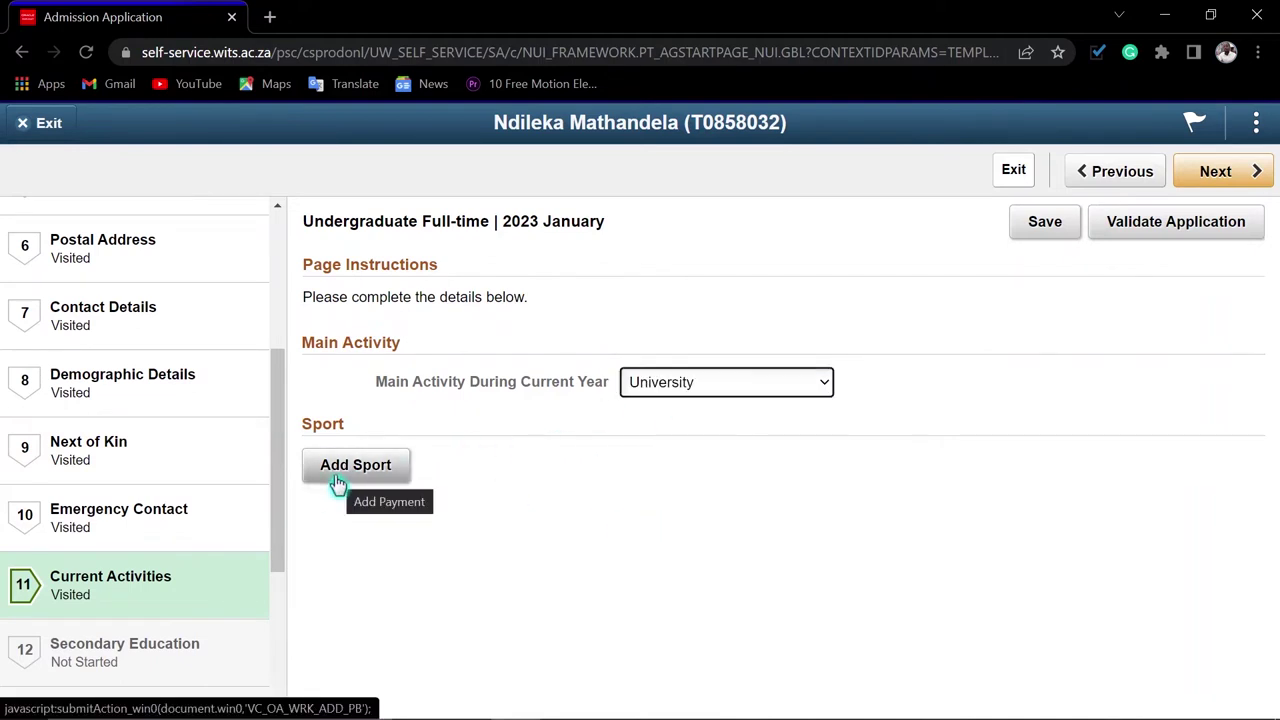
pyautogui.click(1047, 233)
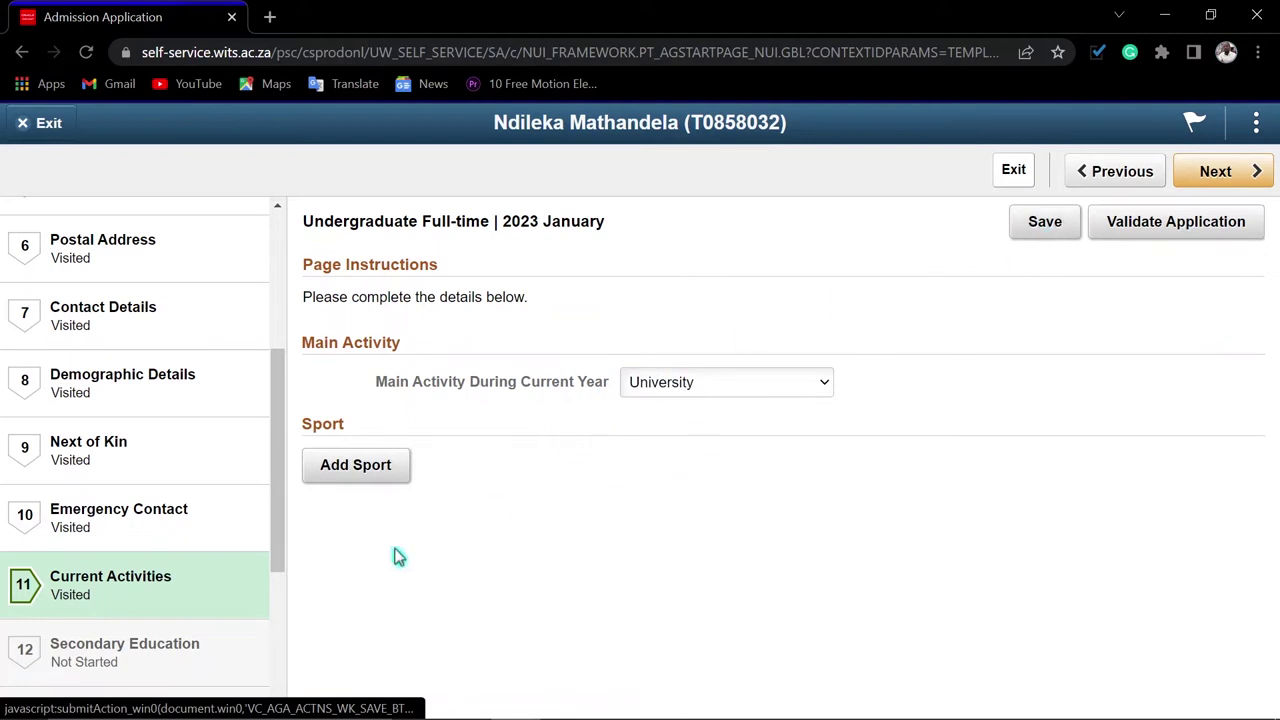
pyautogui.click(1232, 174)
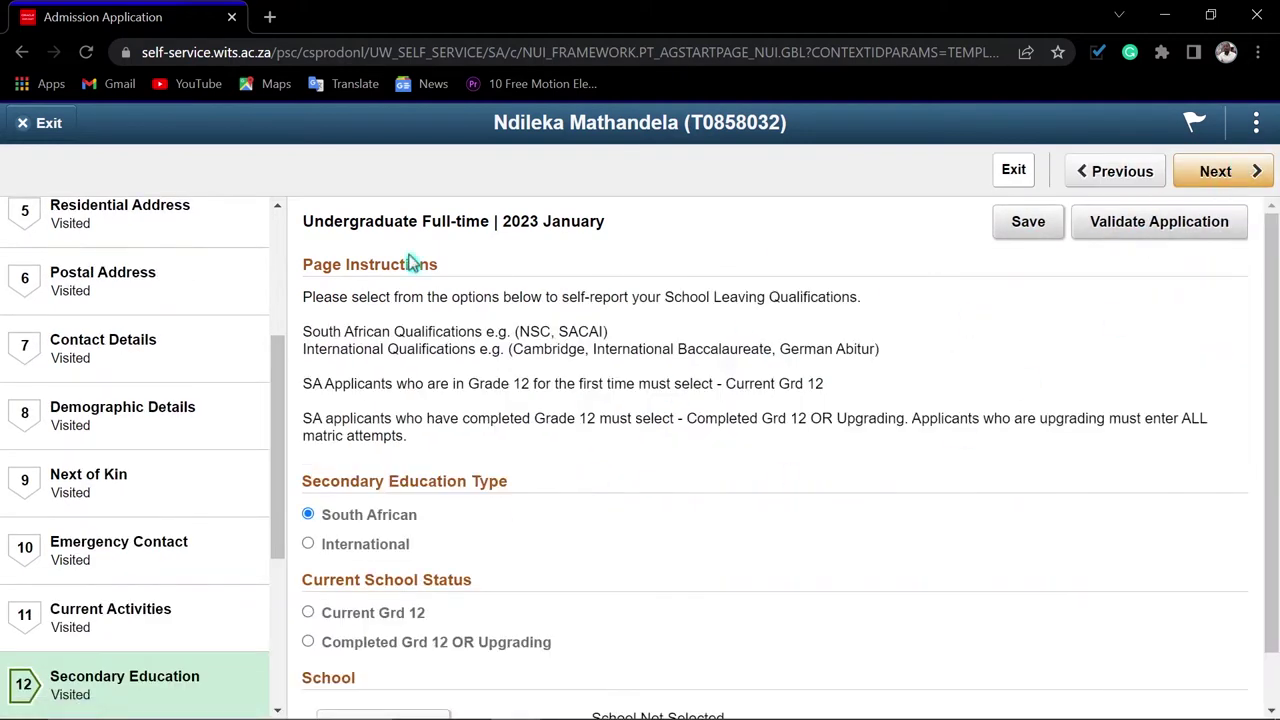
# Mark secondary schooling as Completed Grd 12 OR Upgrading
pyautogui.scroll(-3, 166, 620)
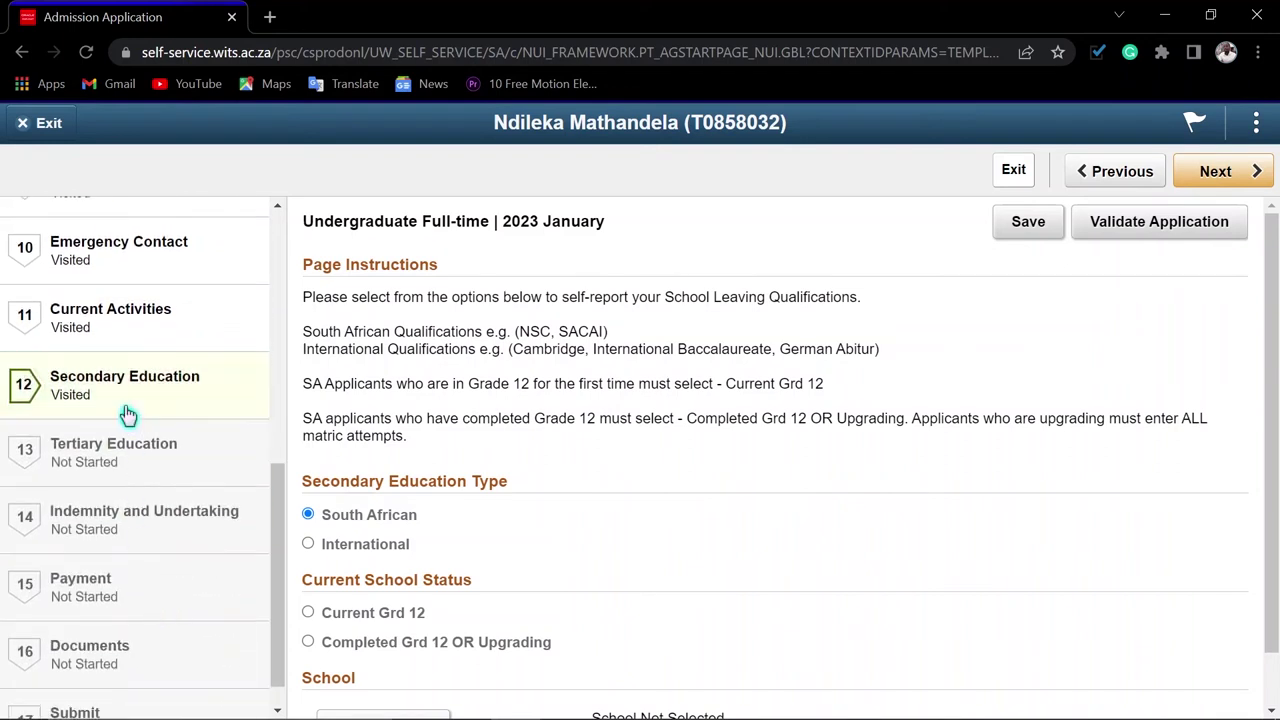
pyautogui.scroll(-1, 575, 513)
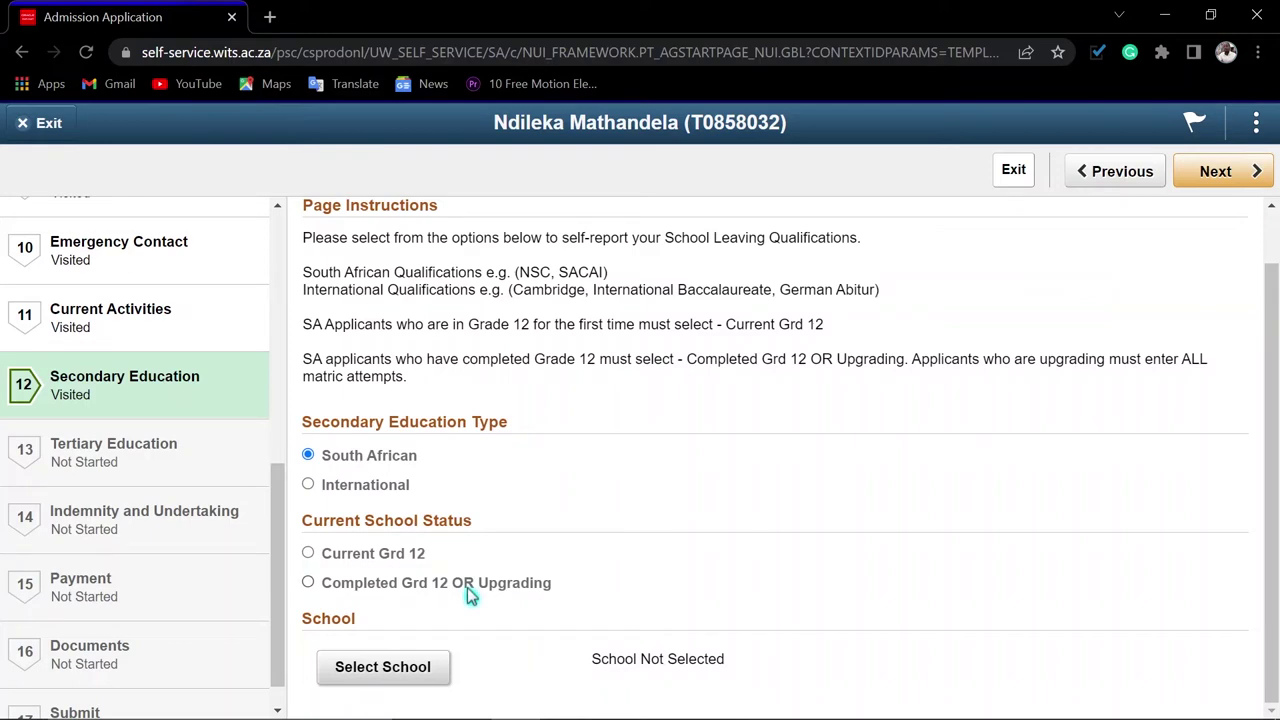
pyautogui.click(308, 583)
# Search schools for 'nyaniso' and select Nyaniso Ss School
pyautogui.scroll(-2, 541, 595)
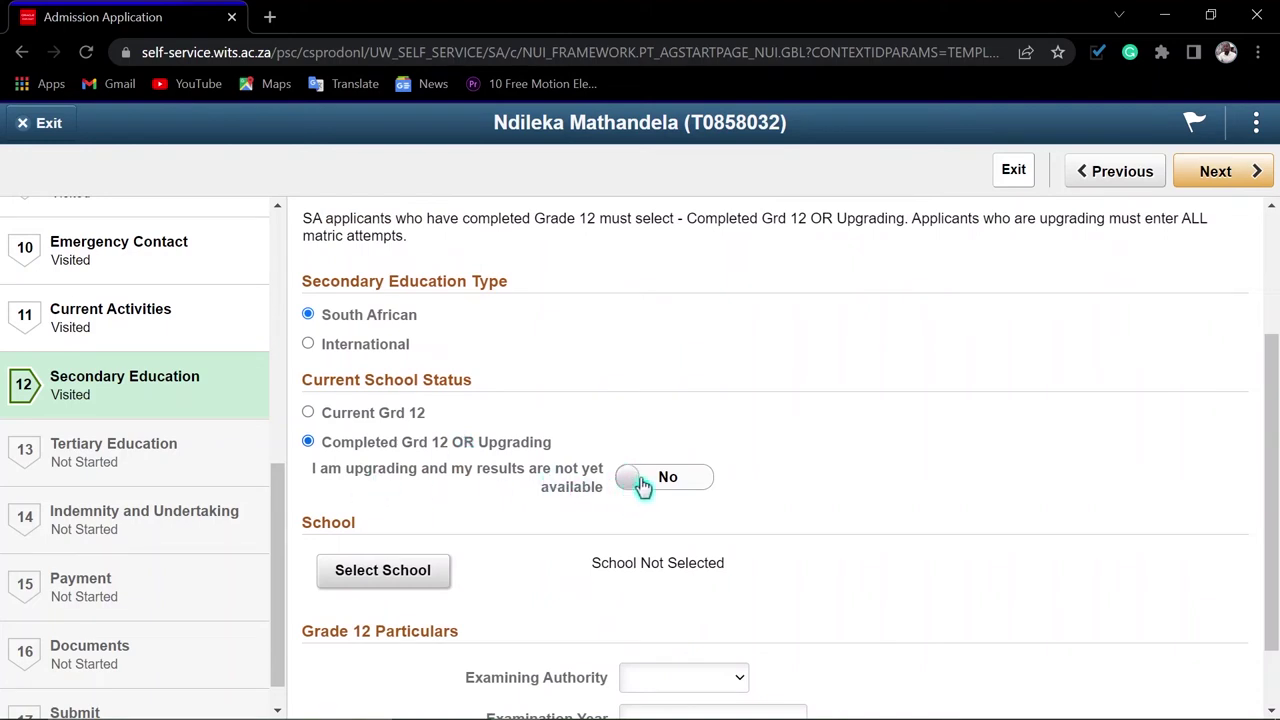
pyautogui.scroll(-2, 574, 543)
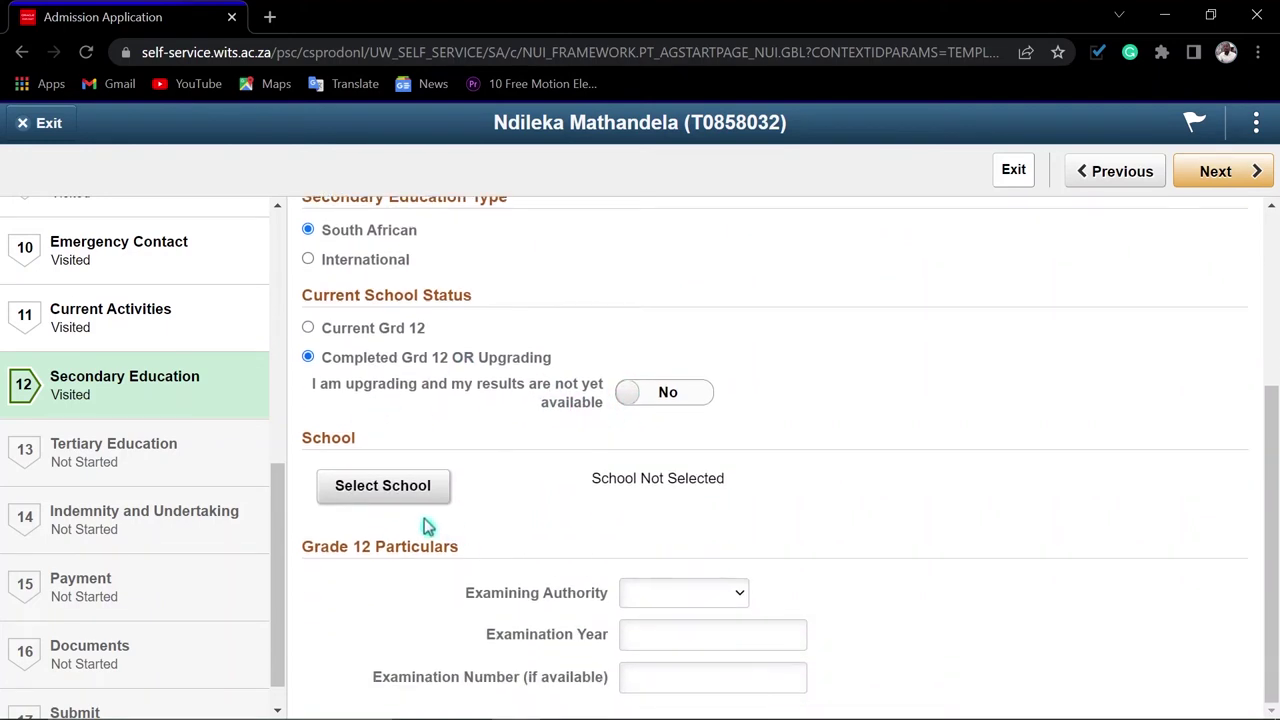
pyautogui.click(420, 494)
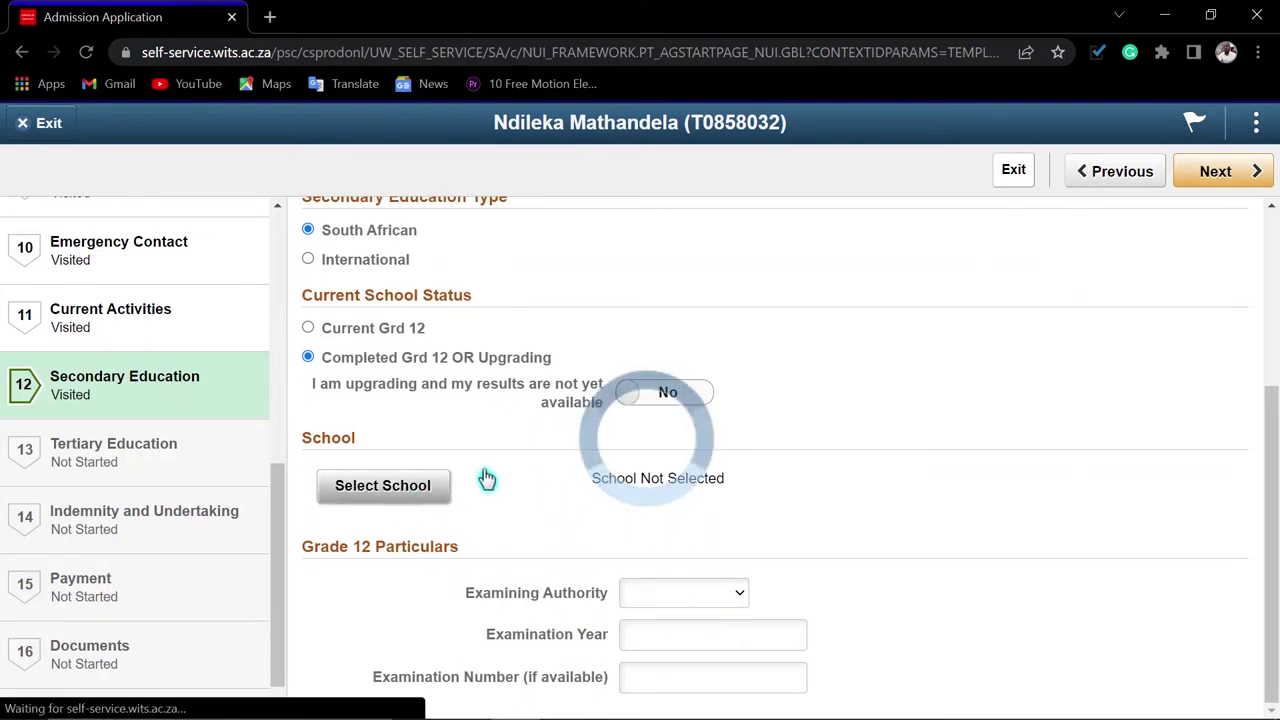
pyautogui.click(89, 249)
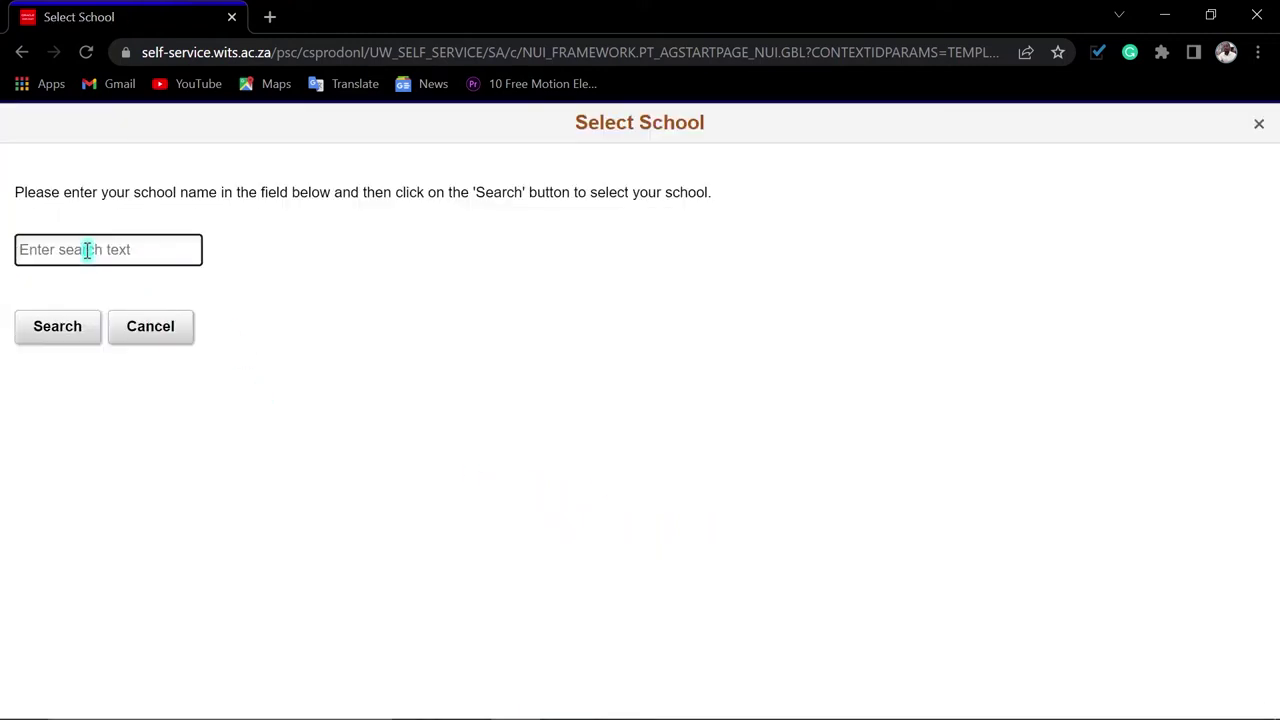
pyautogui.write('nyaniso')
pyautogui.click(68, 326)
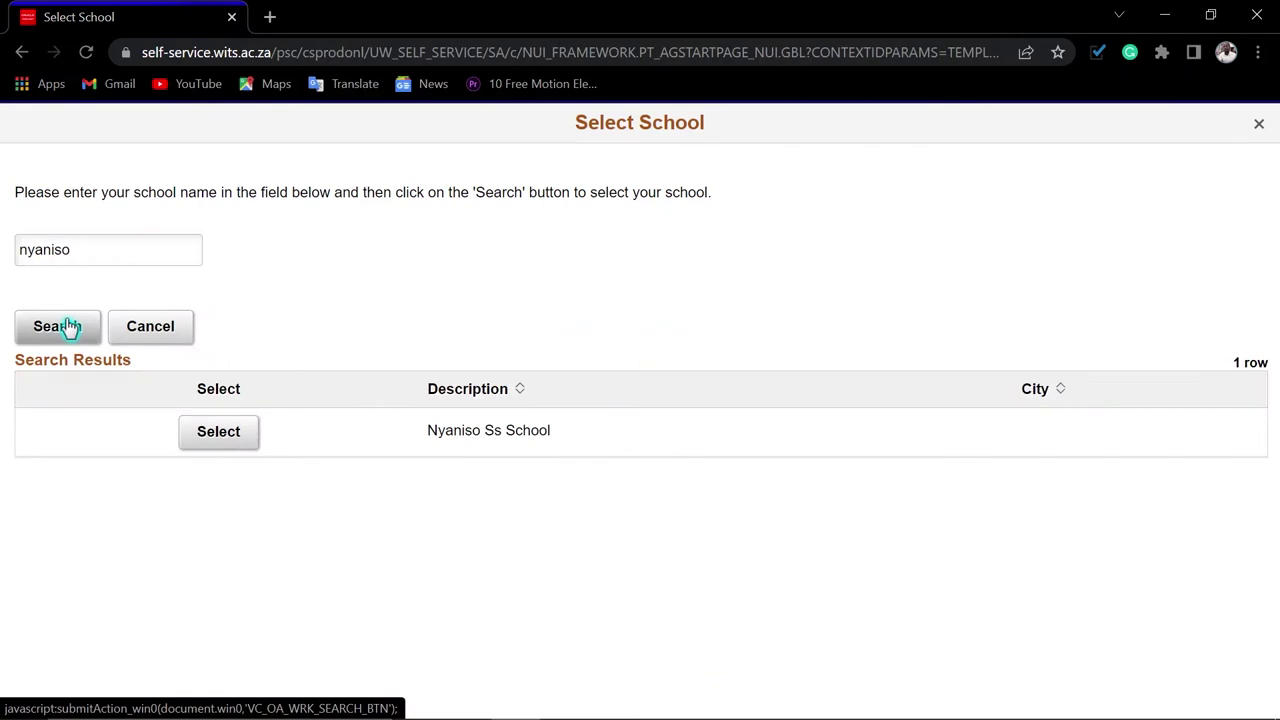
pyautogui.click(206, 440)
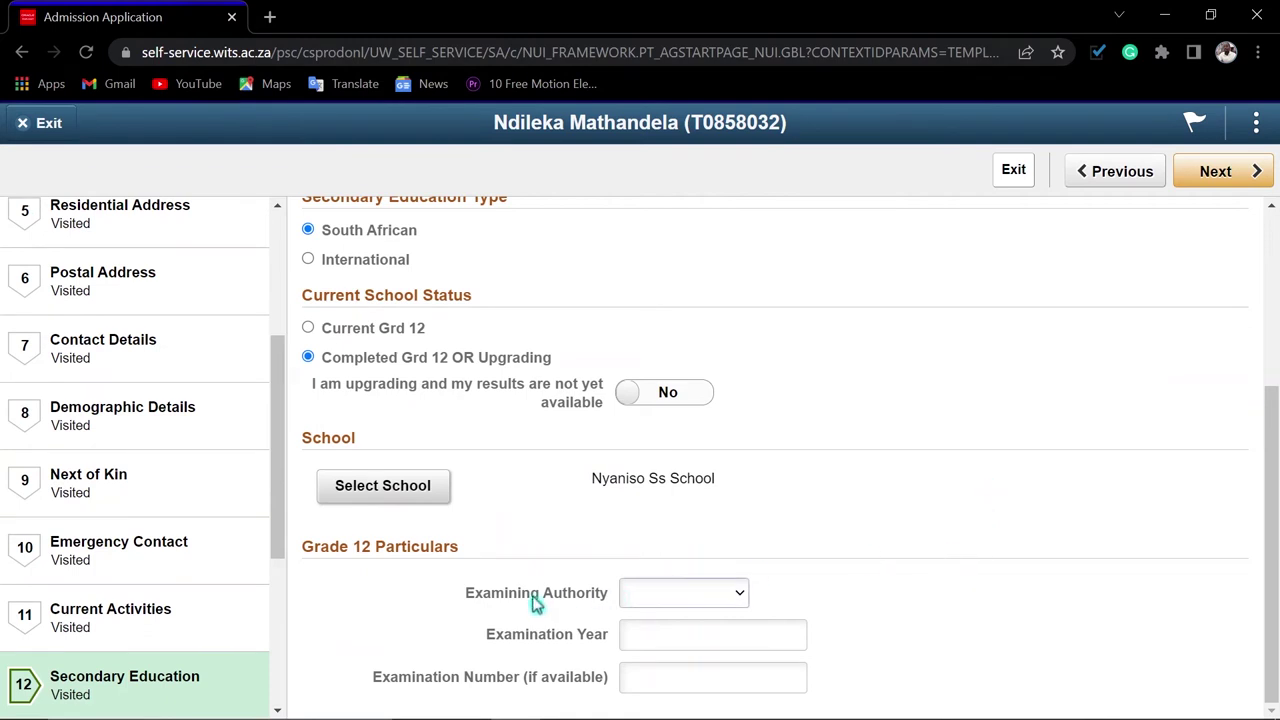
# Set the examining authority to Eastern Cape and examination year 2016, leaving the examination number blank
pyautogui.click(685, 594)
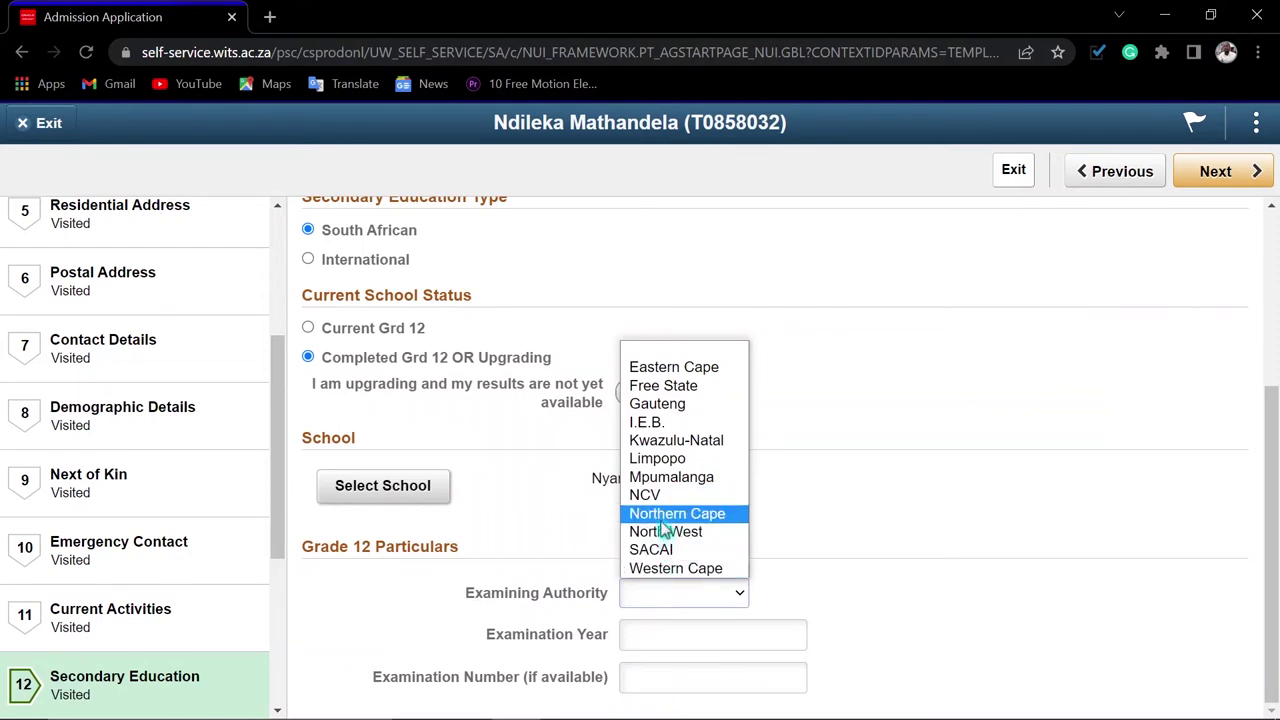
pyautogui.click(662, 368)
pyautogui.click(675, 639)
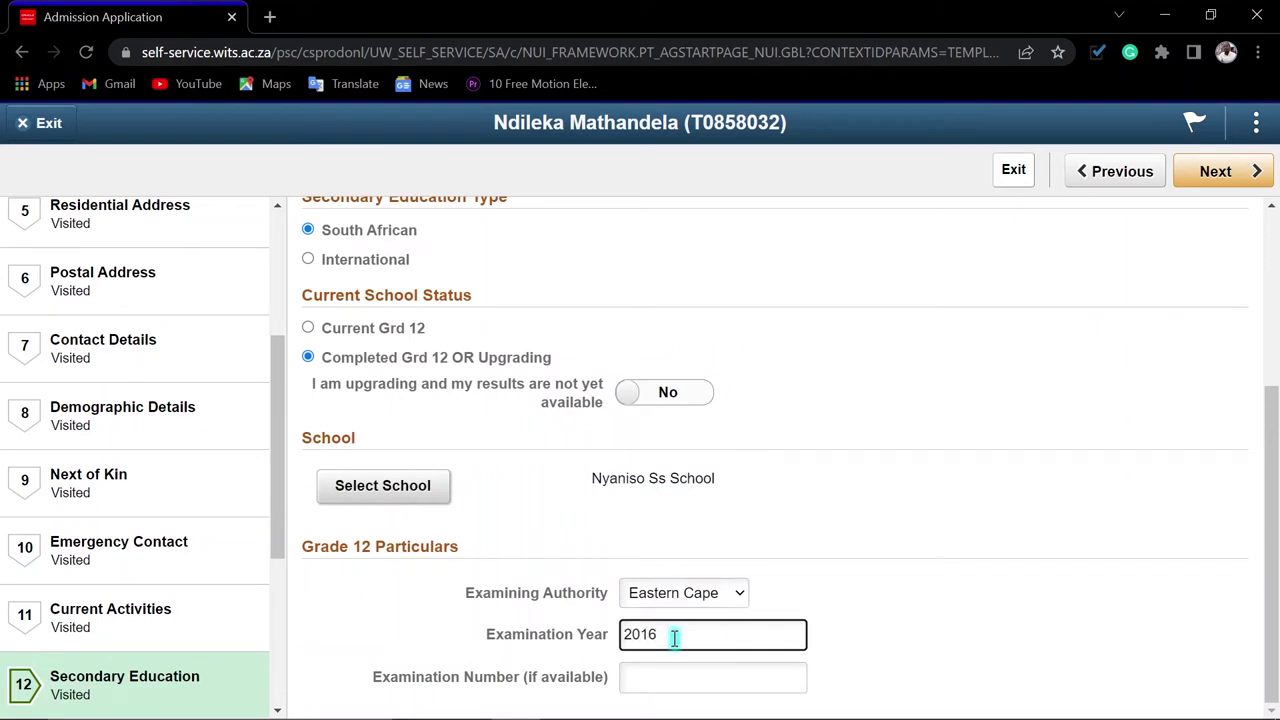
pyautogui.press('Tab')
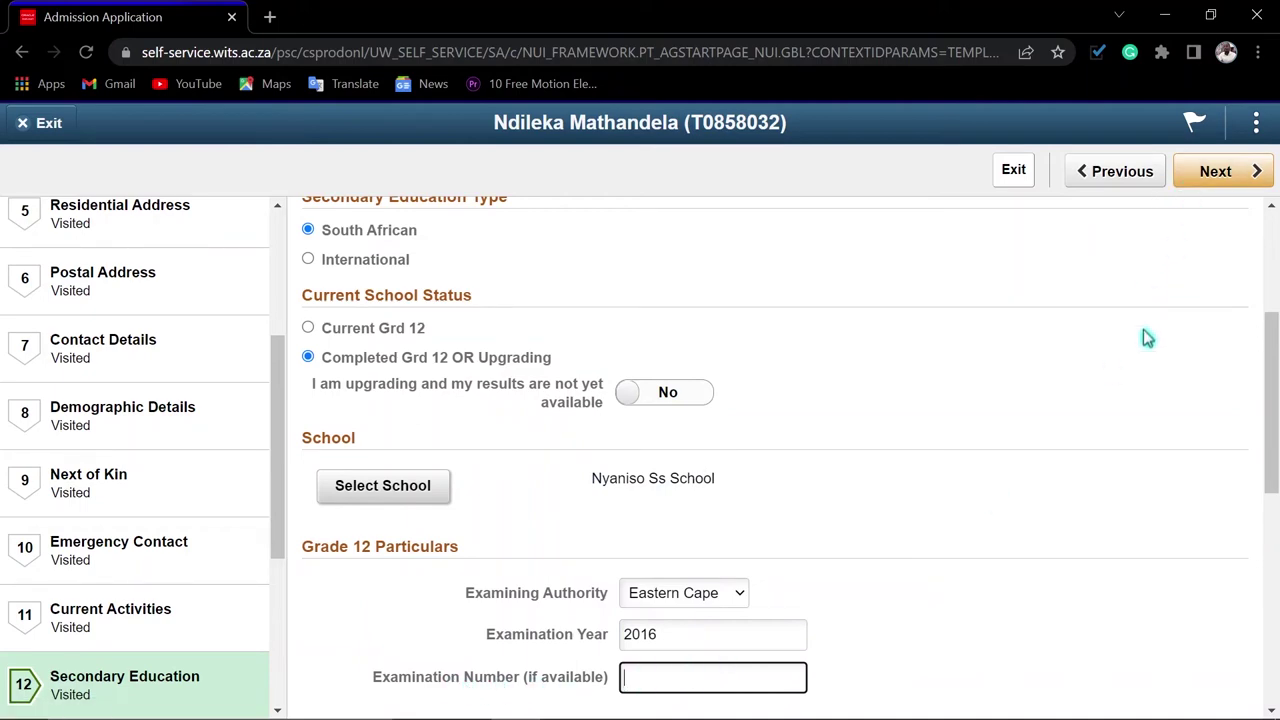
pyautogui.scroll(3, 1144, 331)
pyautogui.scroll(-5, 1143, 331)
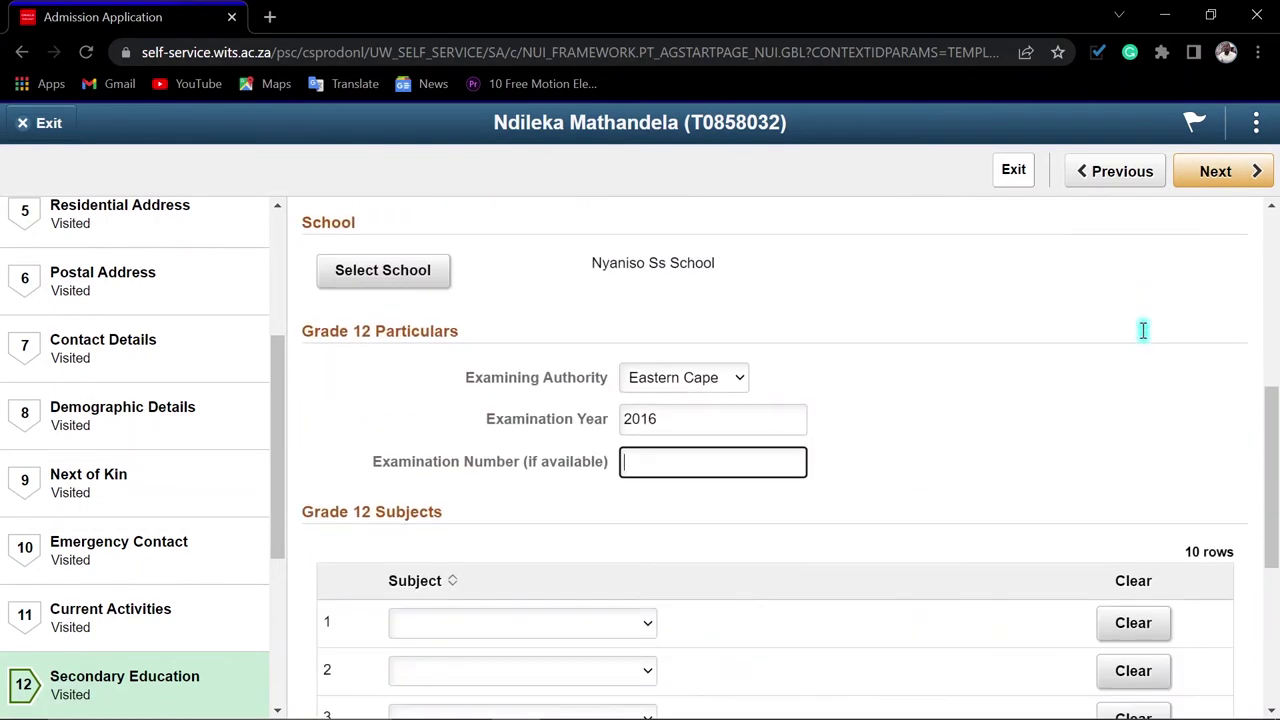
pyautogui.scroll(-3, 1147, 340)
pyautogui.scroll(3, 1077, 340)
pyautogui.scroll(-3, 869, 358)
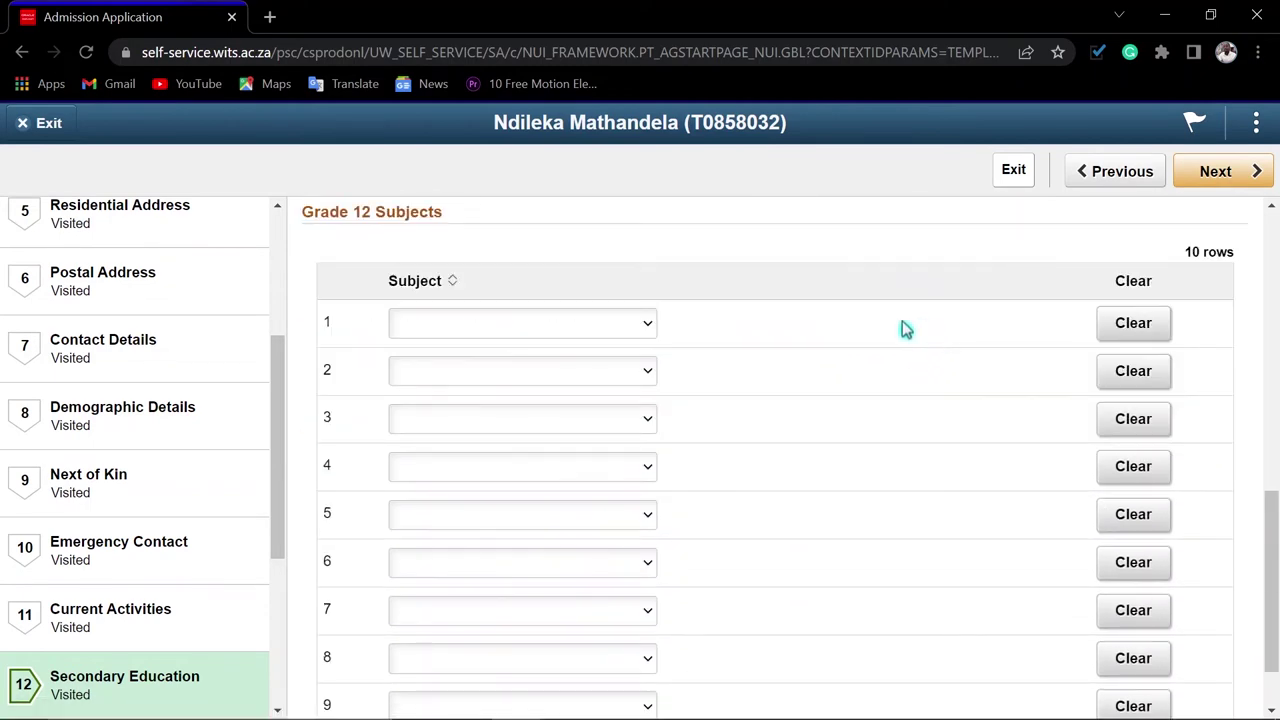
pyautogui.scroll(-1, 900, 329)
pyautogui.scroll(5, 950, 320)
pyautogui.scroll(3, 935, 308)
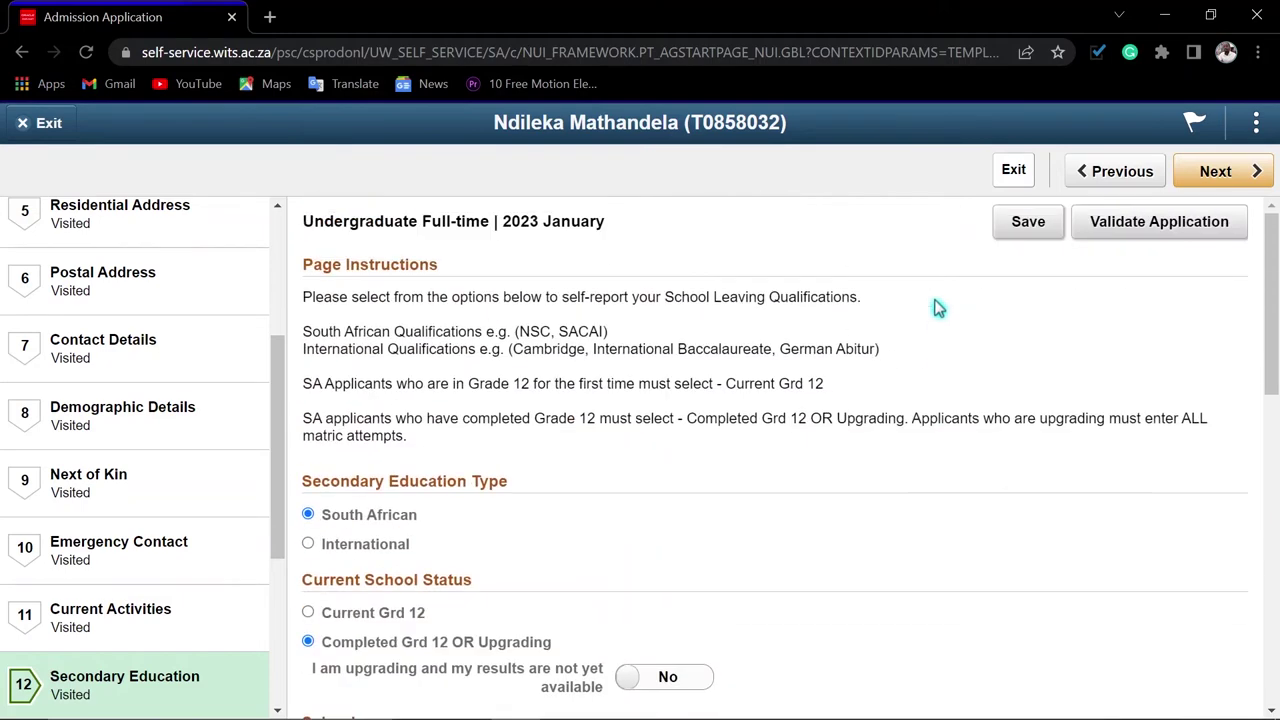
pyautogui.scroll(-8, 943, 320)
# Choose IsiXhosa Home Language as the first Grade 12 subject
pyautogui.scroll(-1, 944, 319)
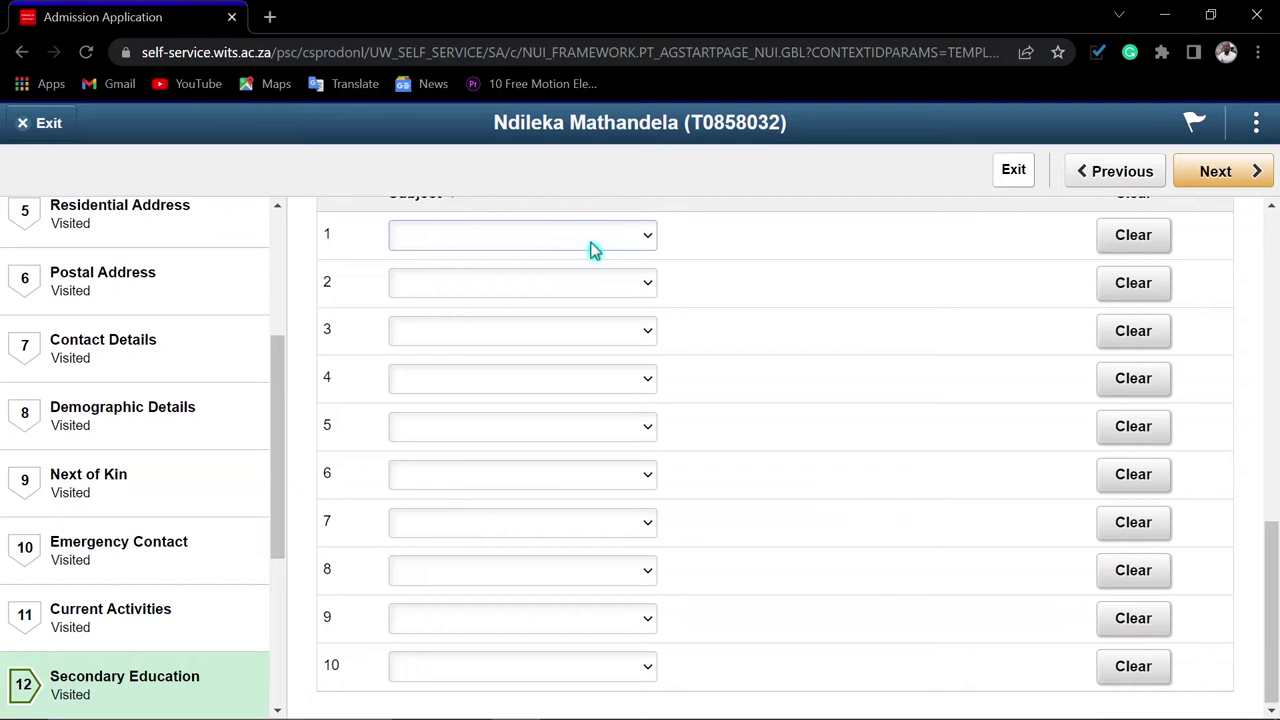
pyautogui.scroll(1, 600, 260)
pyautogui.click(635, 340)
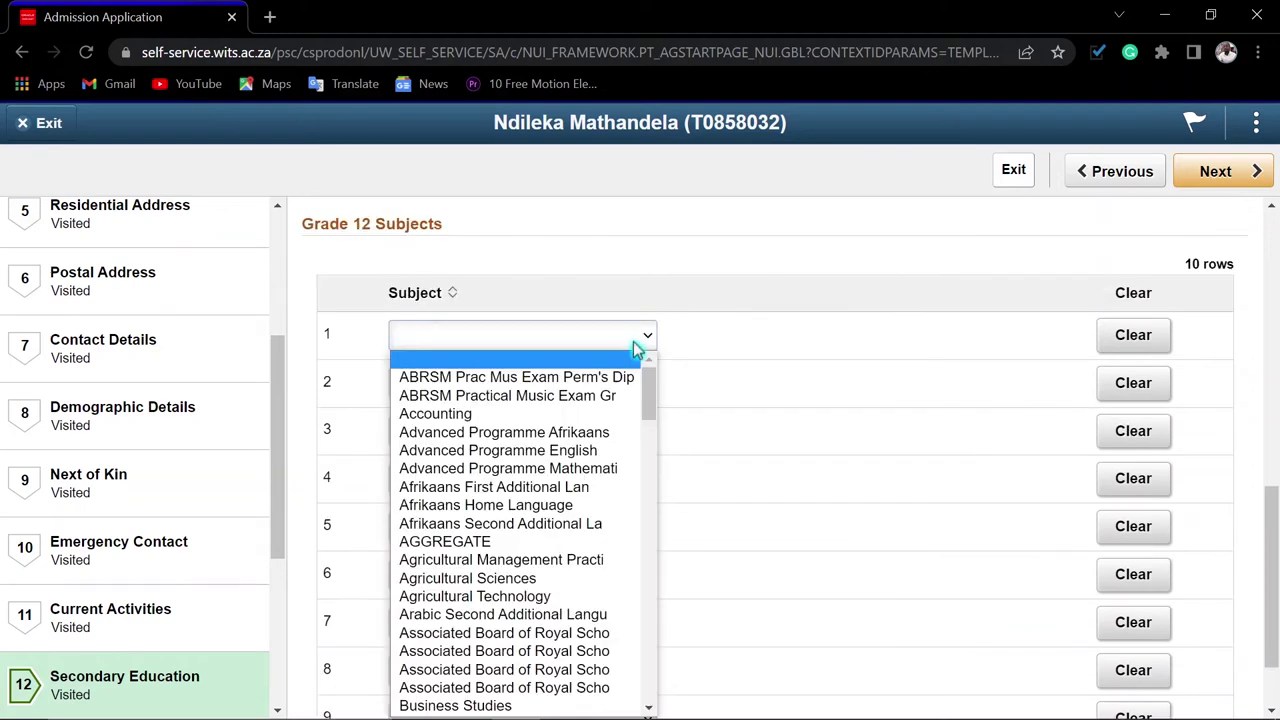
pyautogui.write('is')
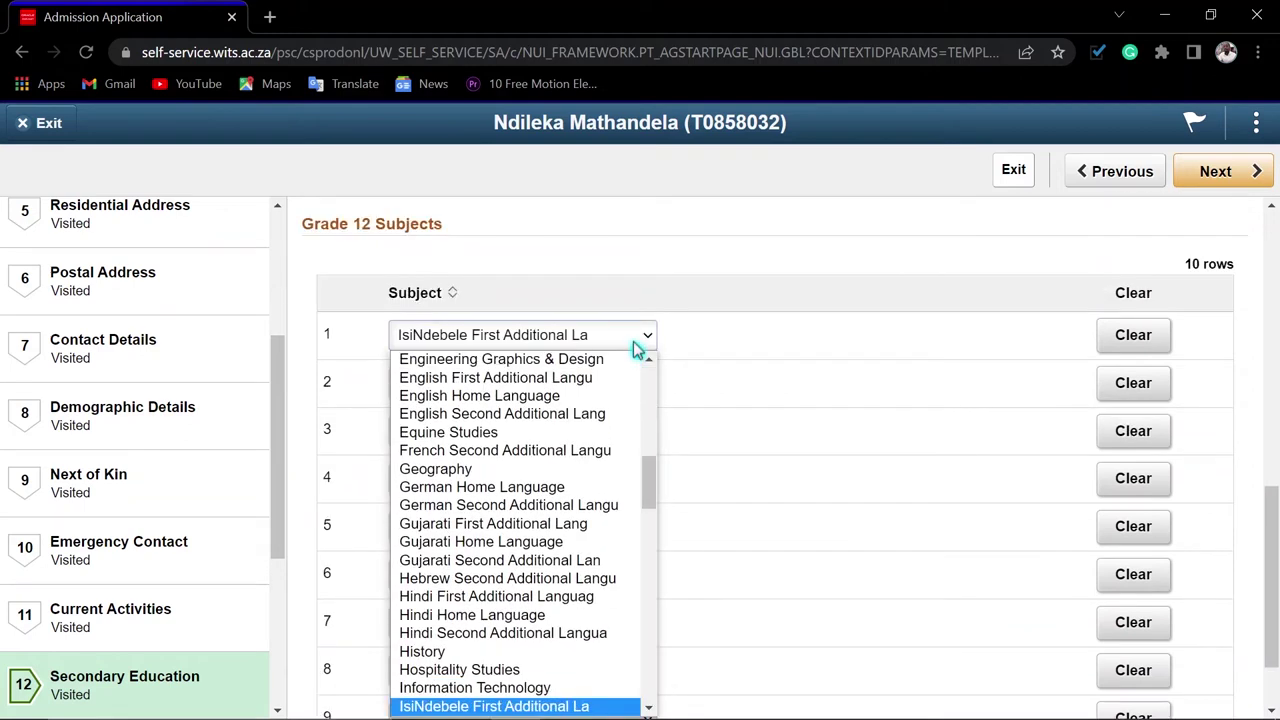
pyautogui.press('Down')
pyautogui.press('Down')
pyautogui.press('Down')
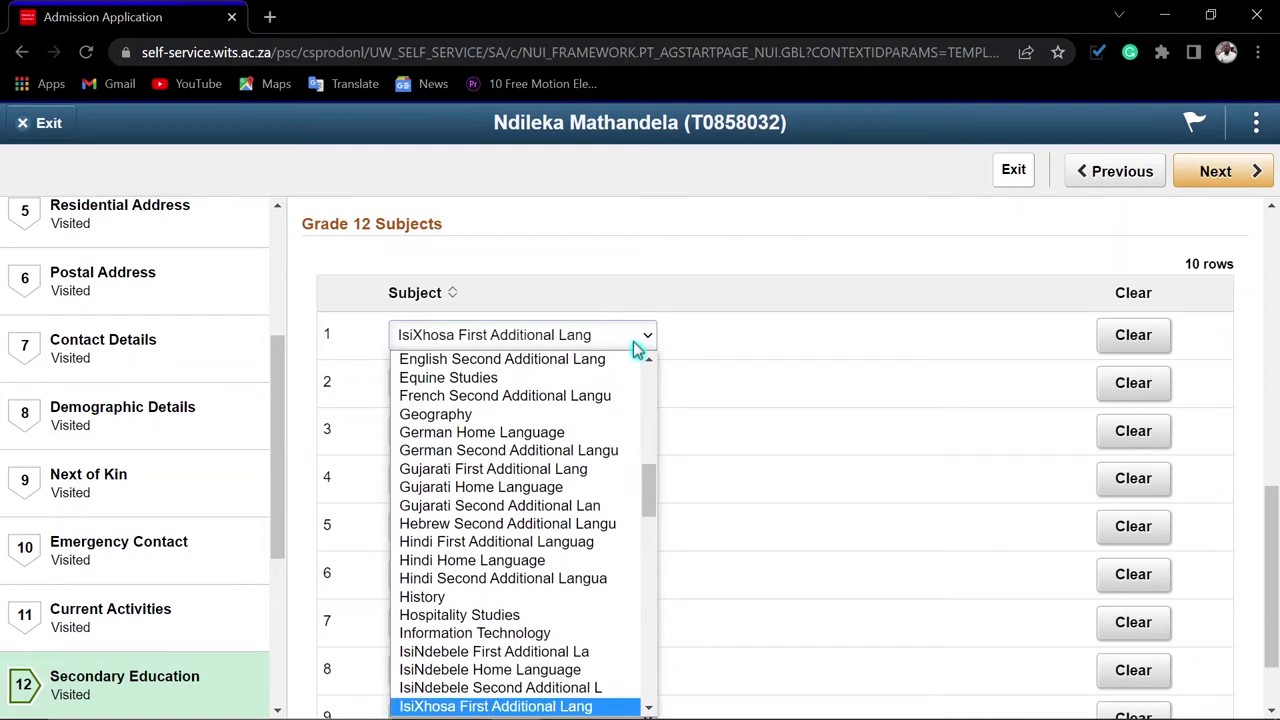
pyautogui.press('Down')
pyautogui.press('Down')
pyautogui.press('Up')
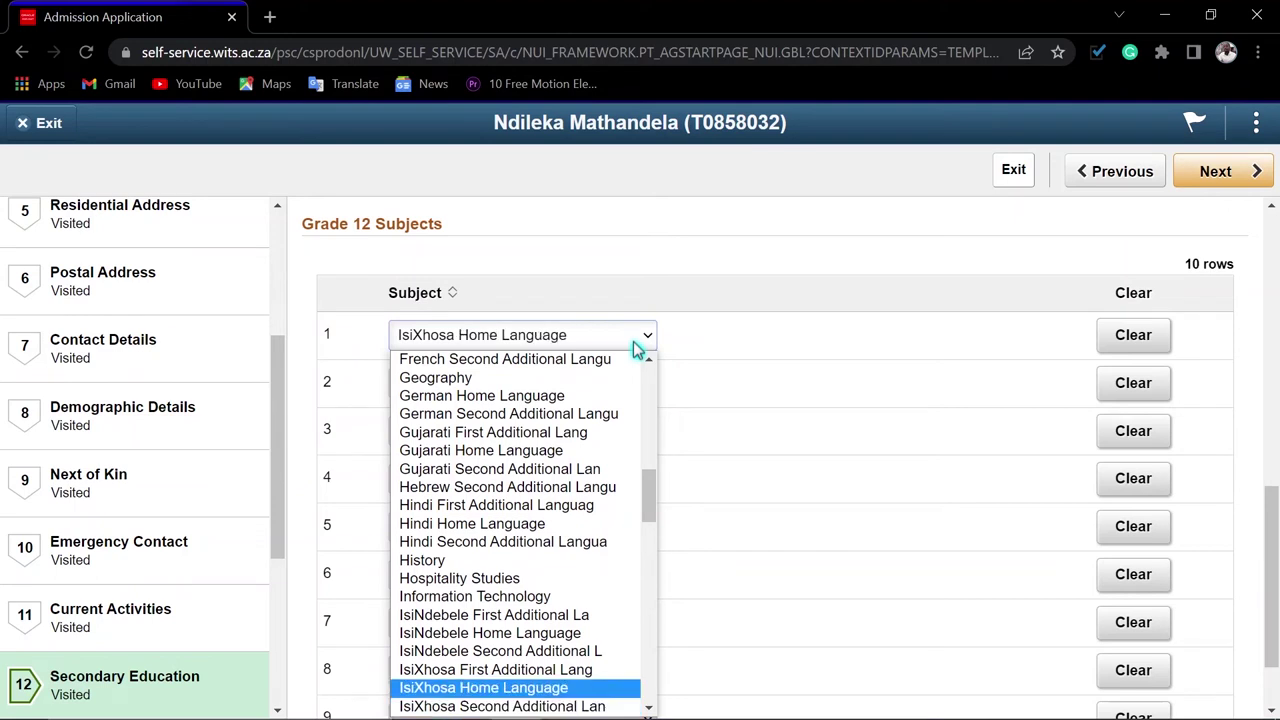
pyautogui.press('Return')
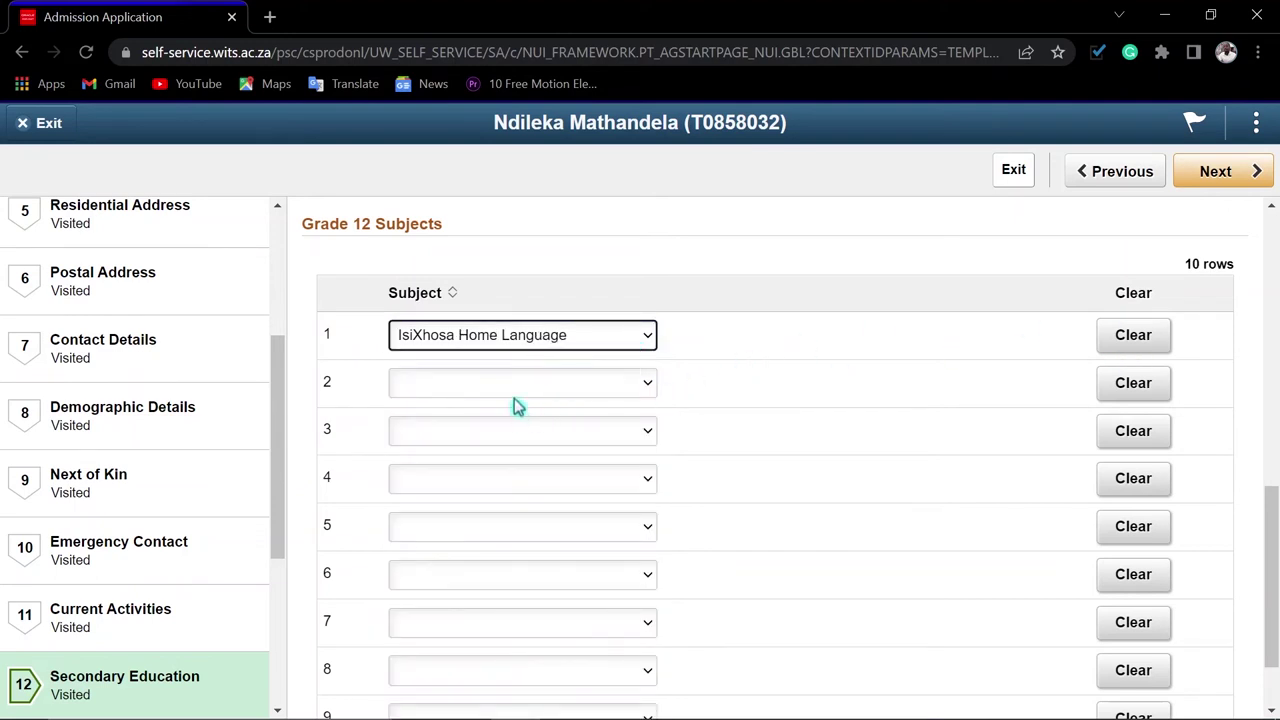
# Complete the remaining Grade 12 subject rows through Physical Sciences and continue to Tertiary Education
pyautogui.click(530, 390)
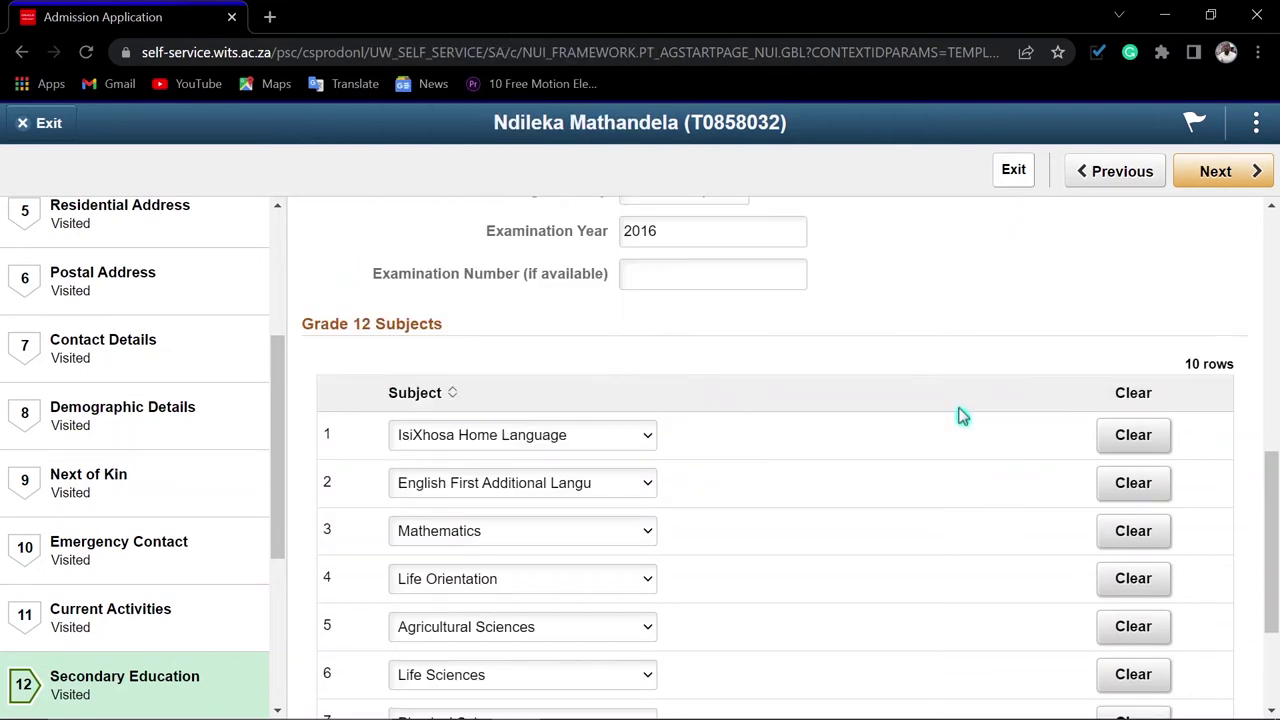
pyautogui.scroll(6, 966, 383)
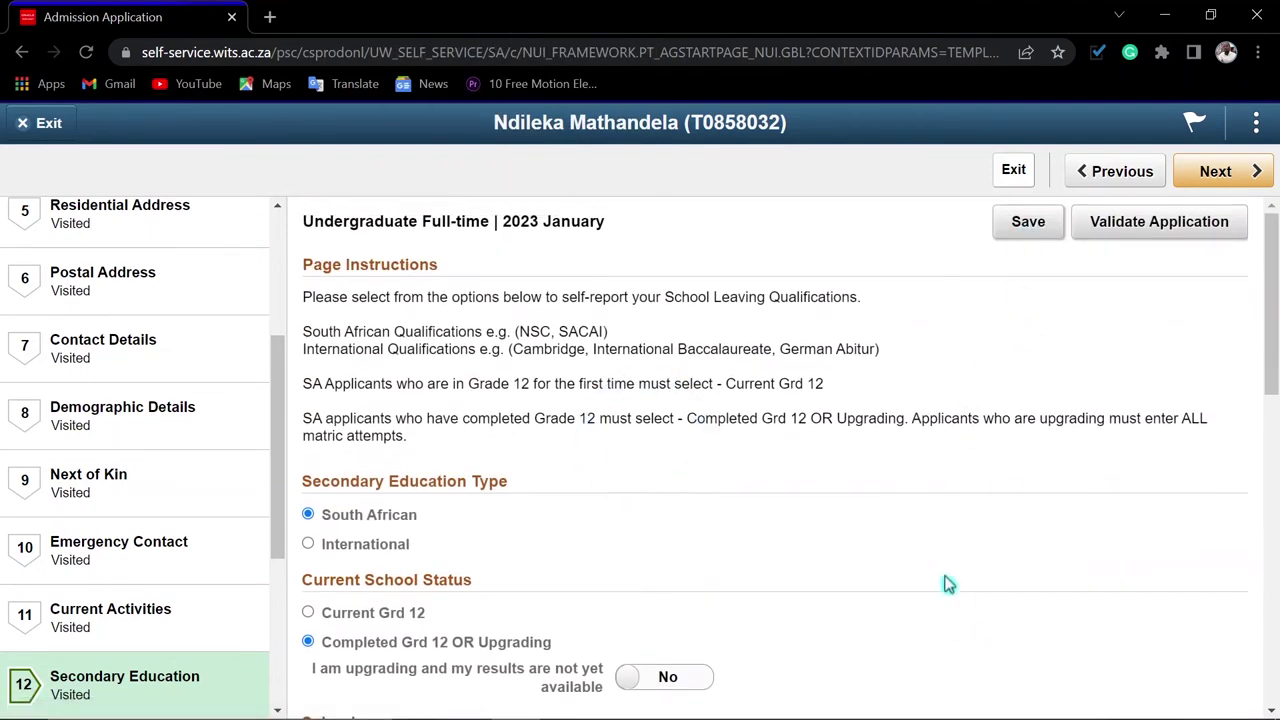
pyautogui.scroll(-15, 934, 523)
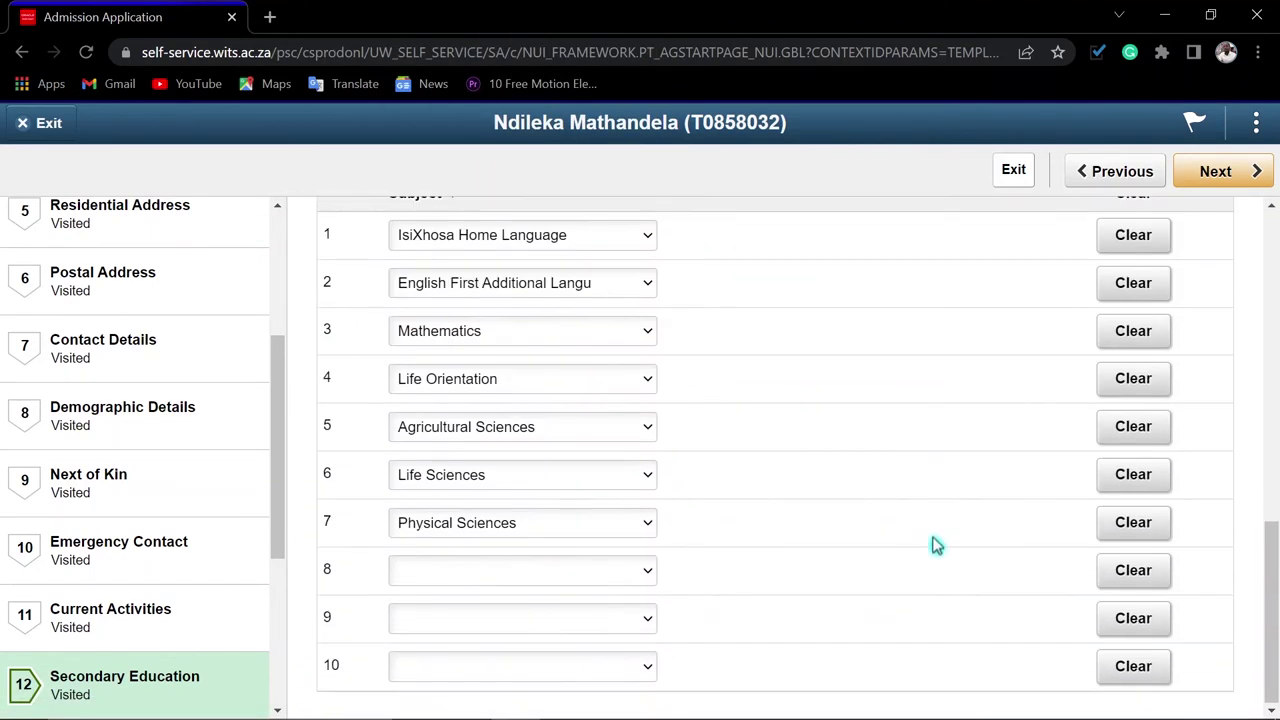
pyautogui.scroll(5, 934, 540)
pyautogui.click(1218, 173)
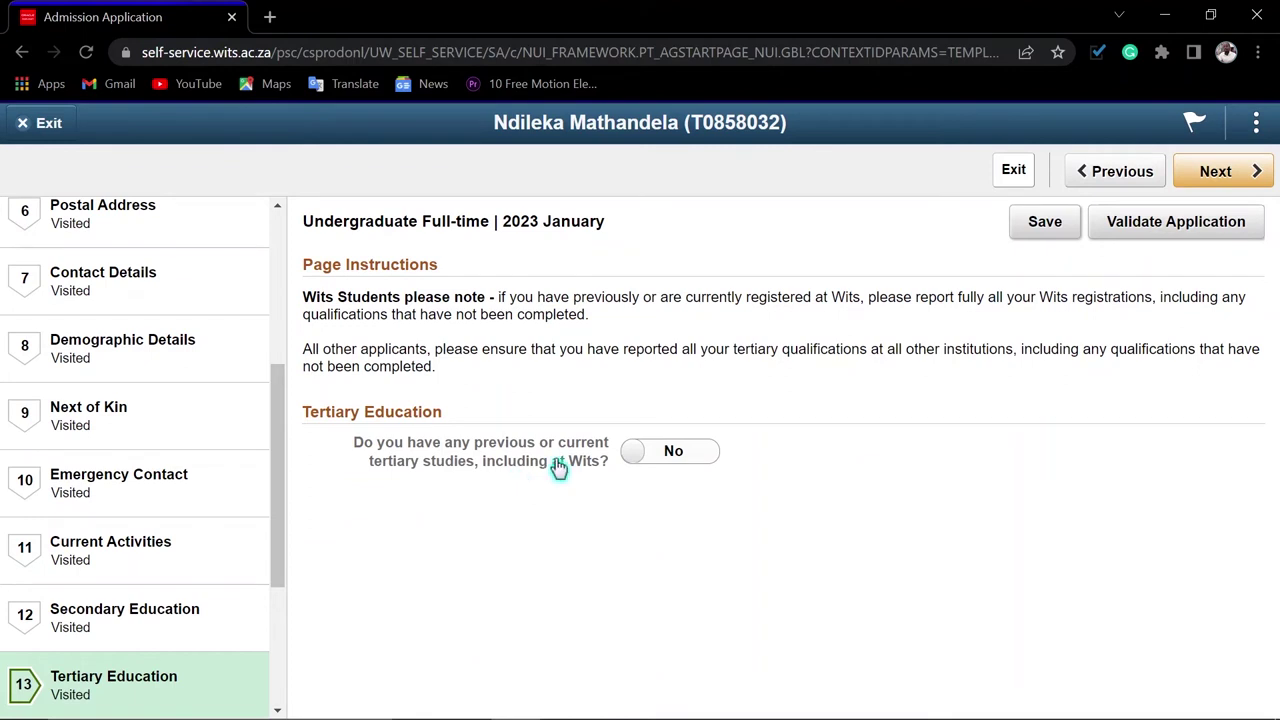
# Leave previous tertiary studies answered No after toggling it, and save
pyautogui.click(651, 455)
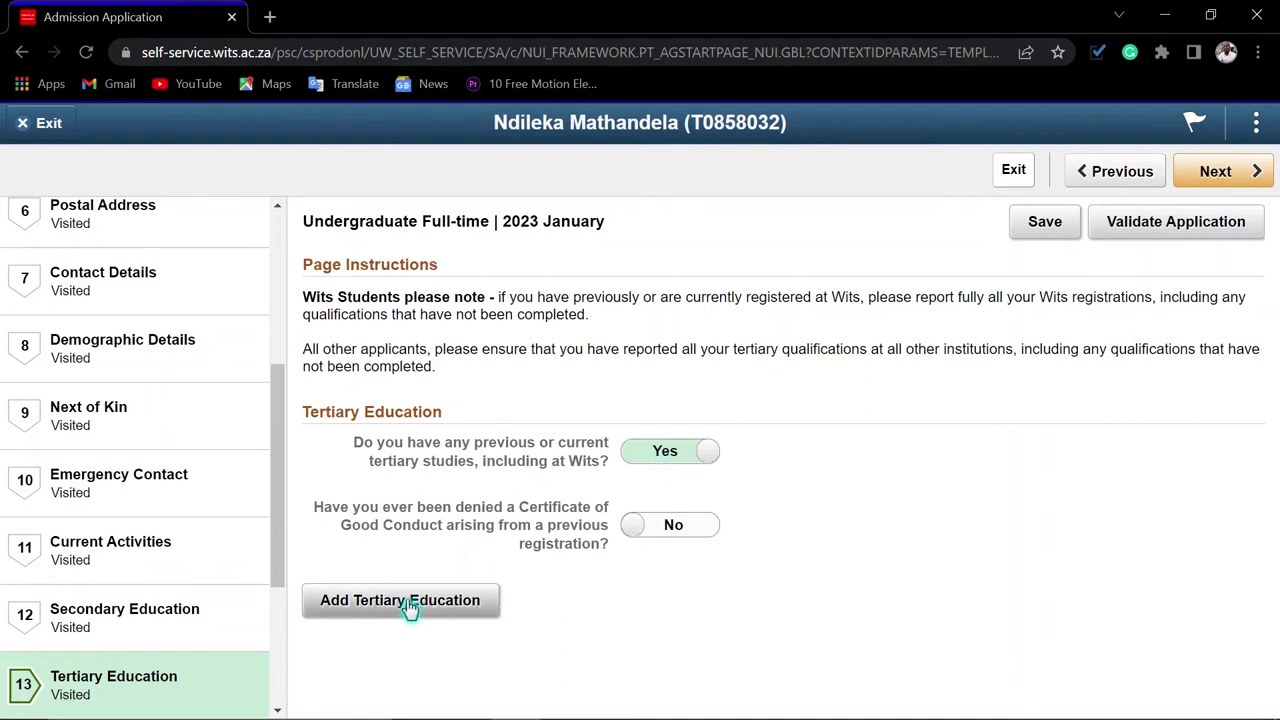
pyautogui.click(660, 465)
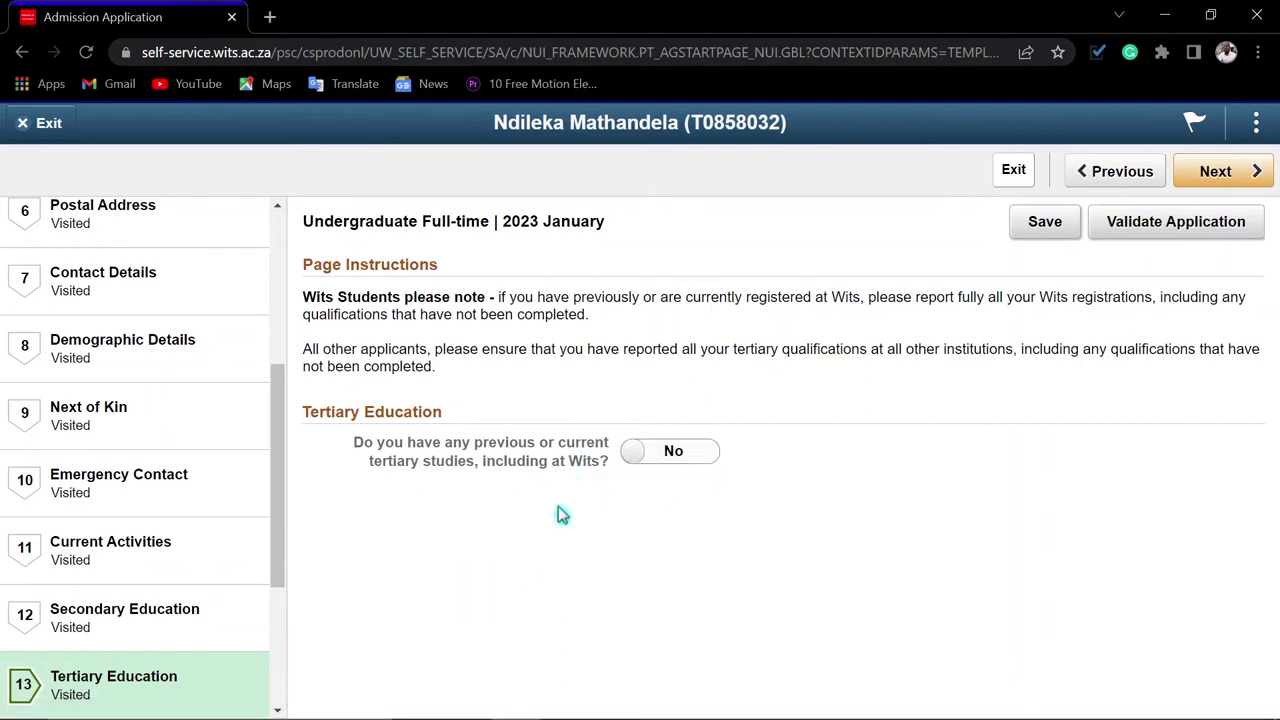
pyautogui.click(1053, 232)
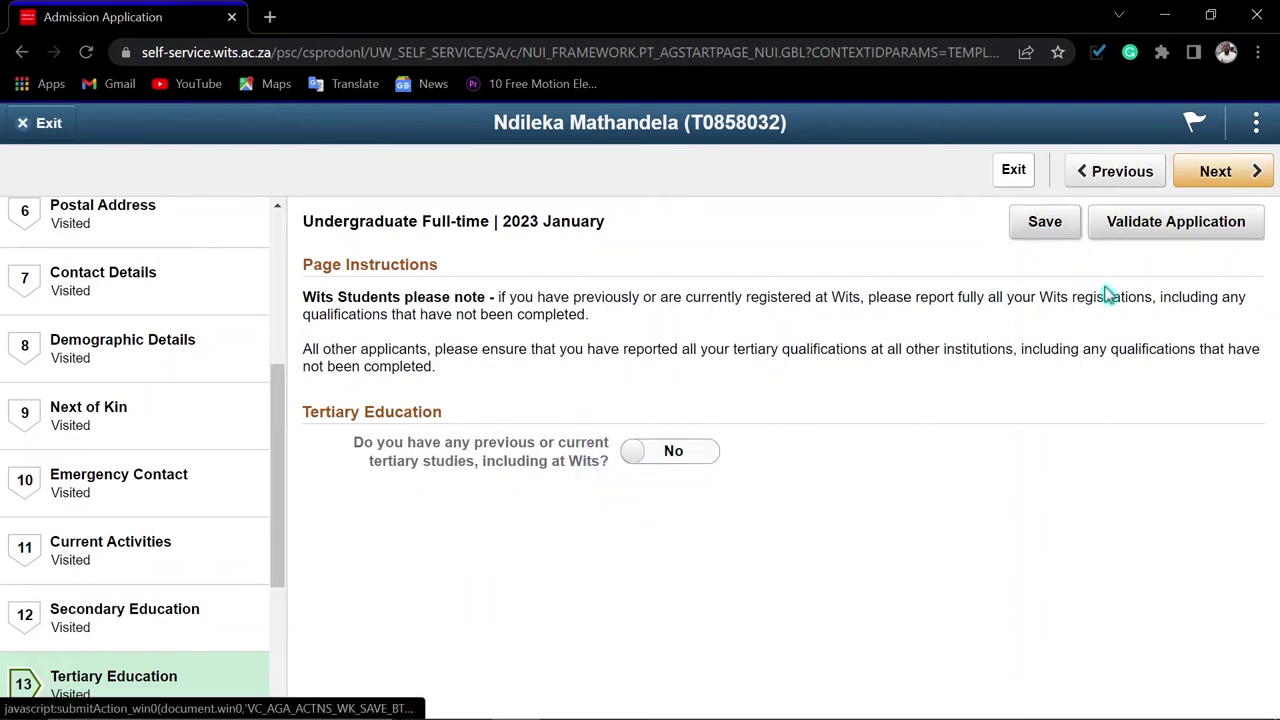
# Read through and accept the Indemnity and Undertaking declaration, then continue to Payment
pyautogui.click(1207, 180)
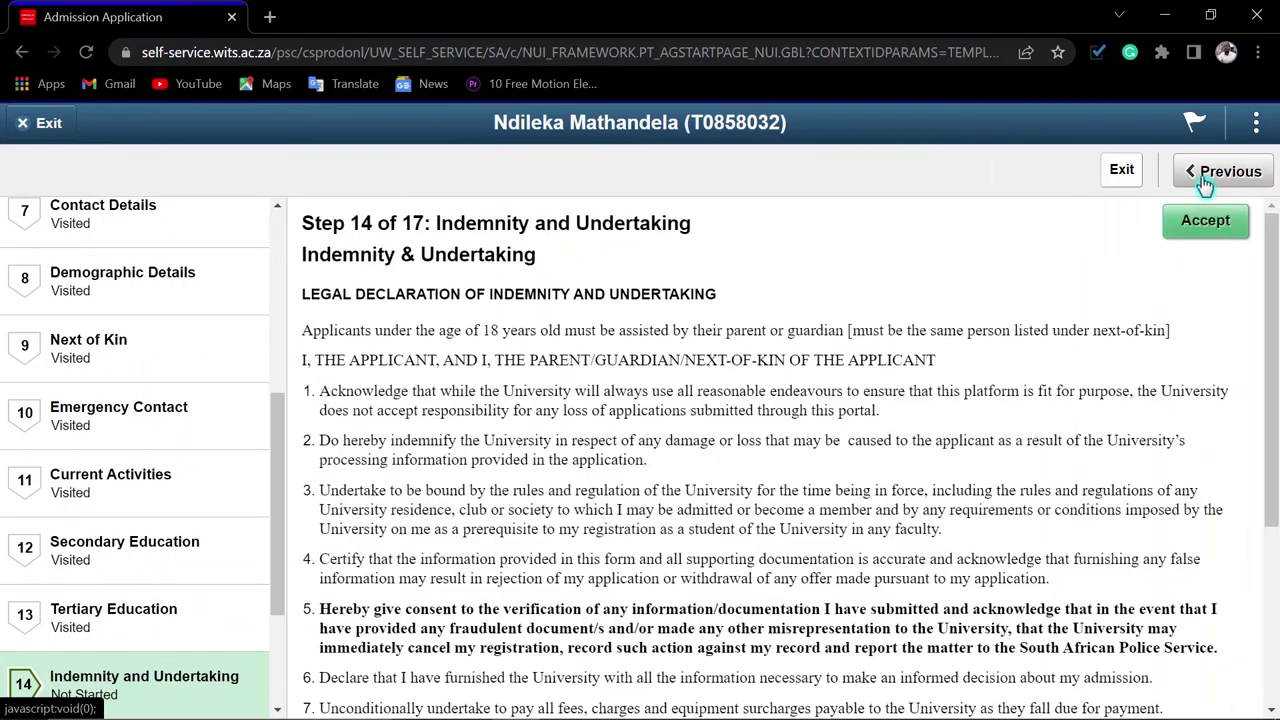
pyautogui.scroll(-3, 524, 552)
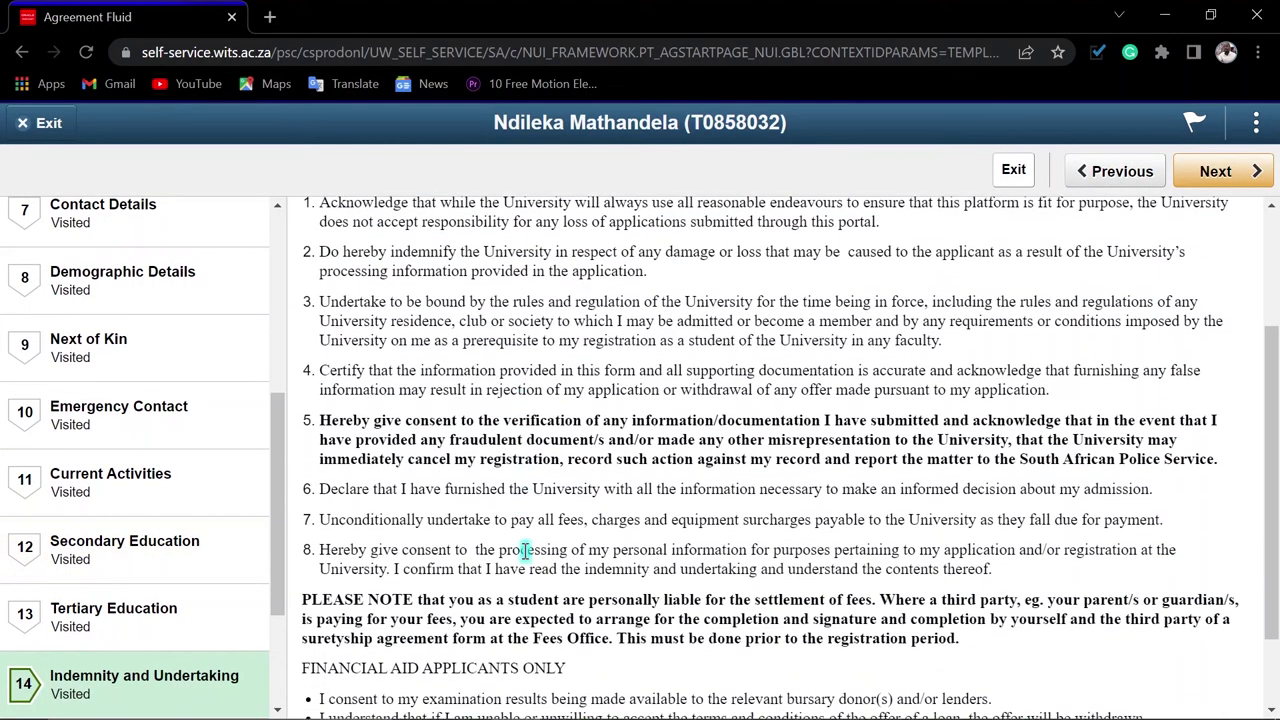
pyautogui.scroll(3, 529, 562)
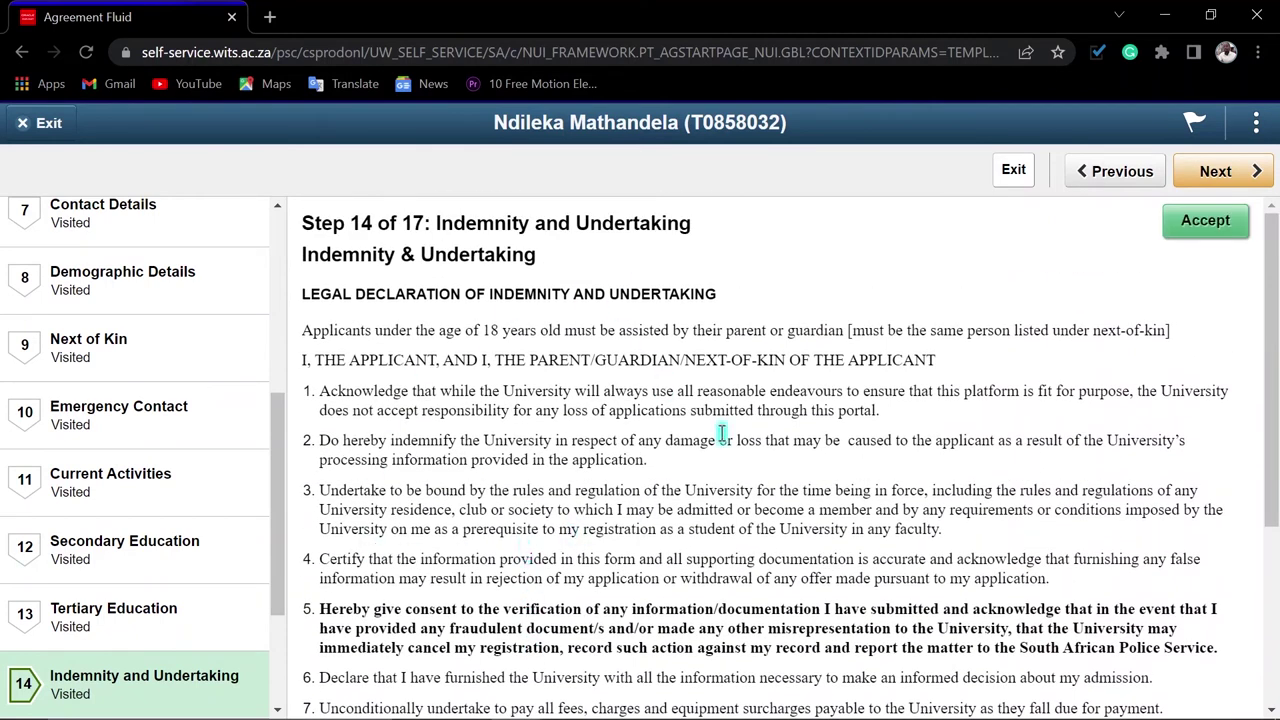
pyautogui.click(1203, 224)
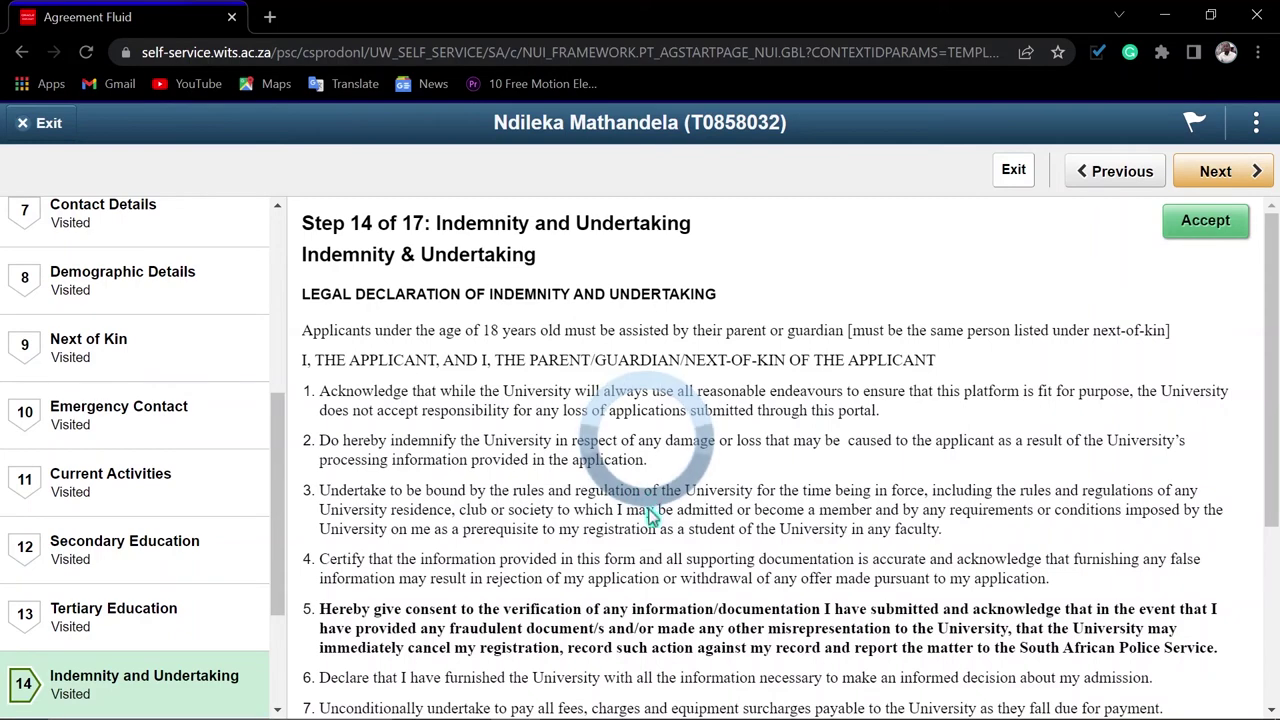
pyautogui.scroll(-3, 661, 550)
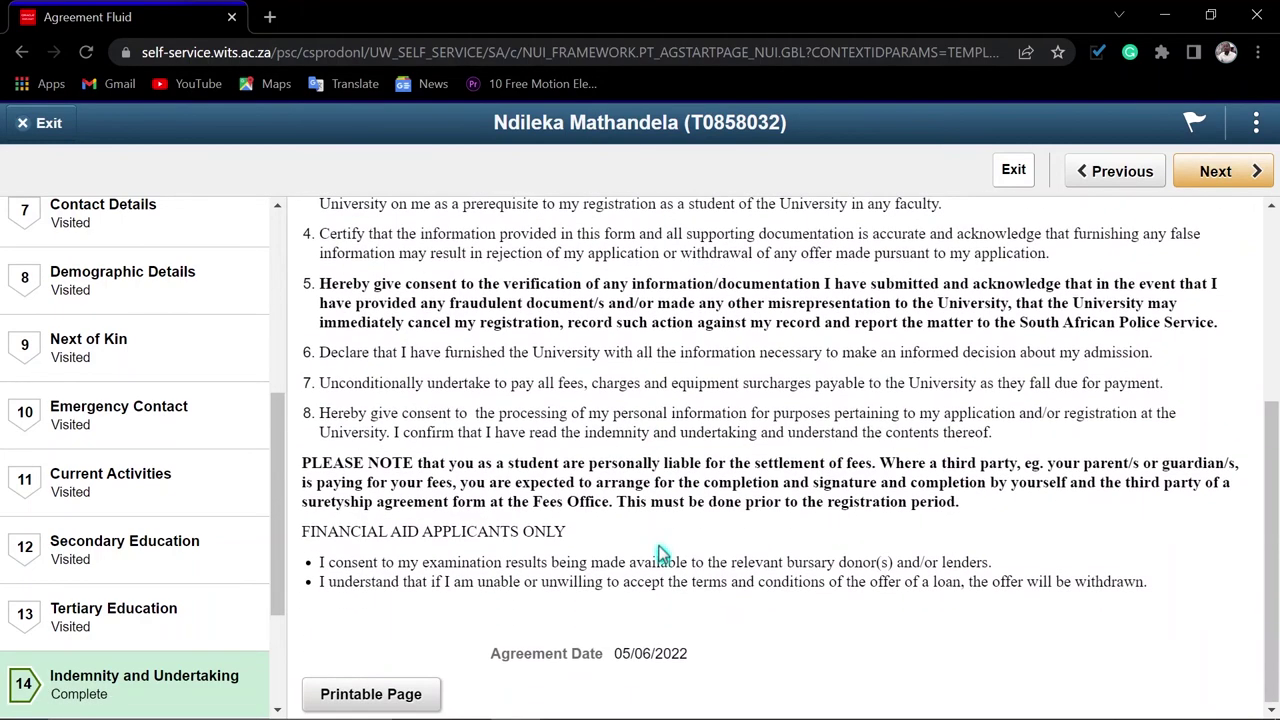
pyautogui.scroll(-2, 230, 584)
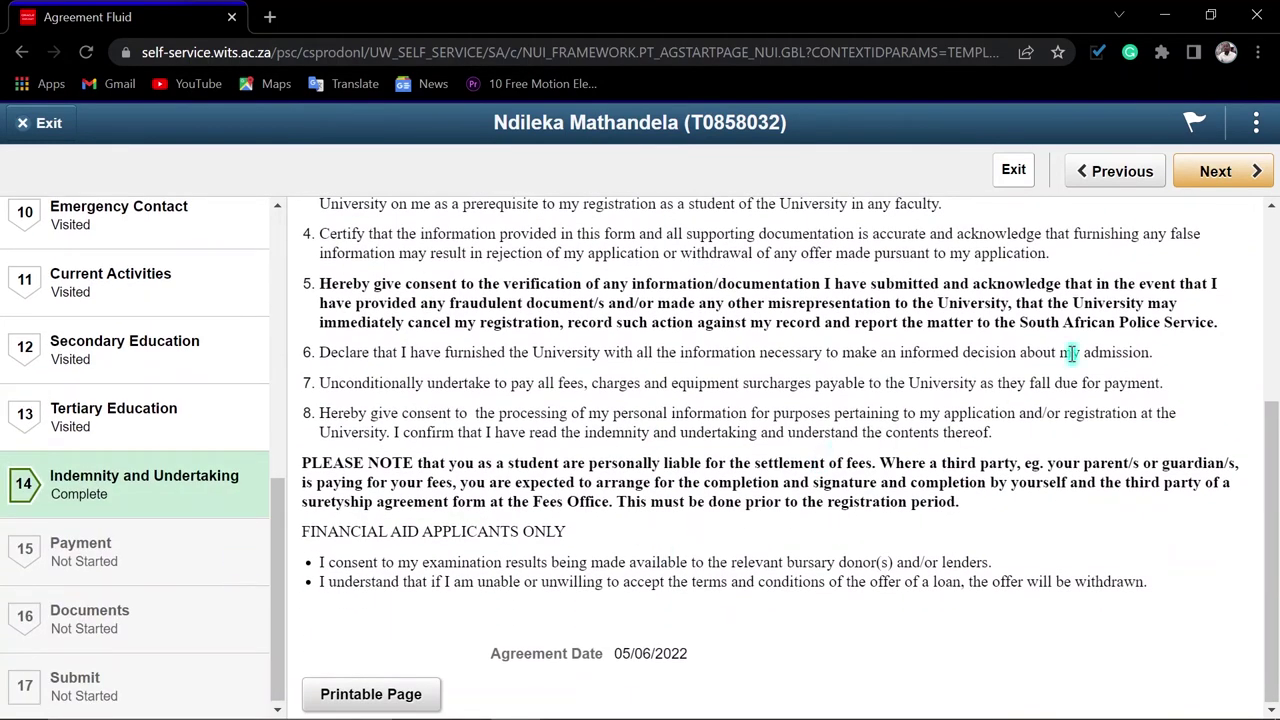
pyautogui.click(1216, 174)
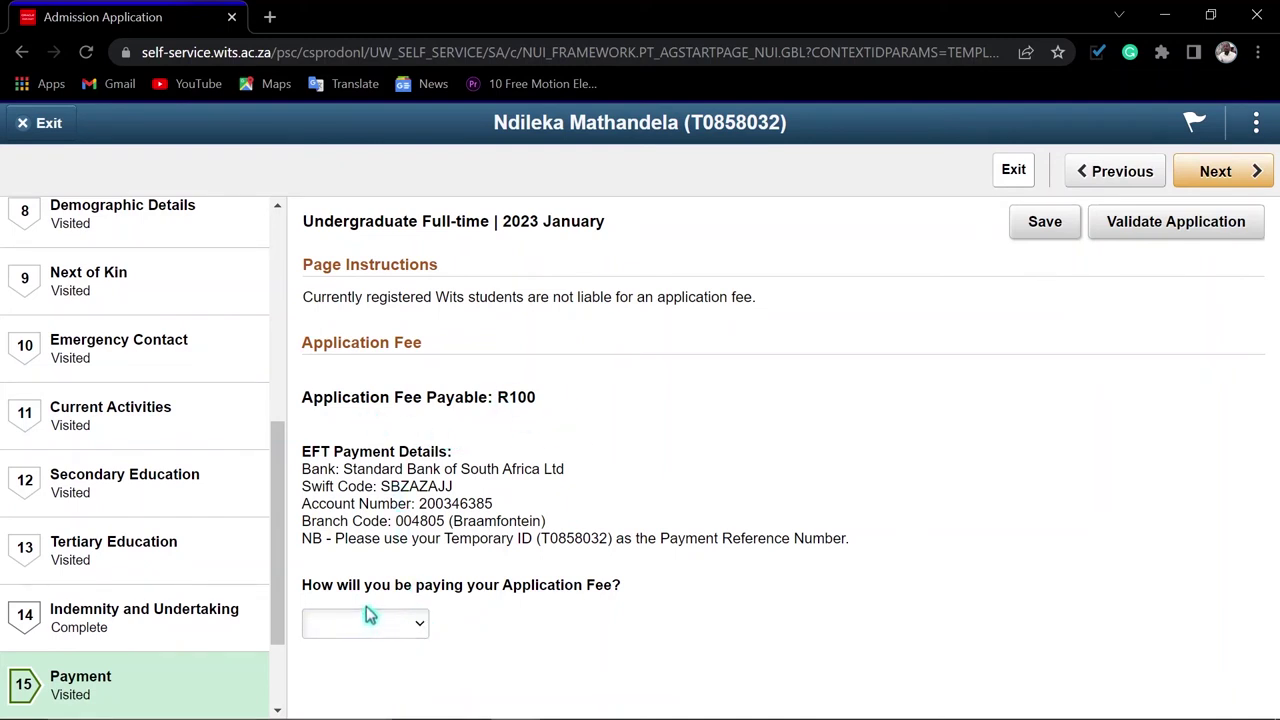
# Choose Pay Later for the R100 application fee and save it
pyautogui.click(416, 624)
pyautogui.click(448, 638)
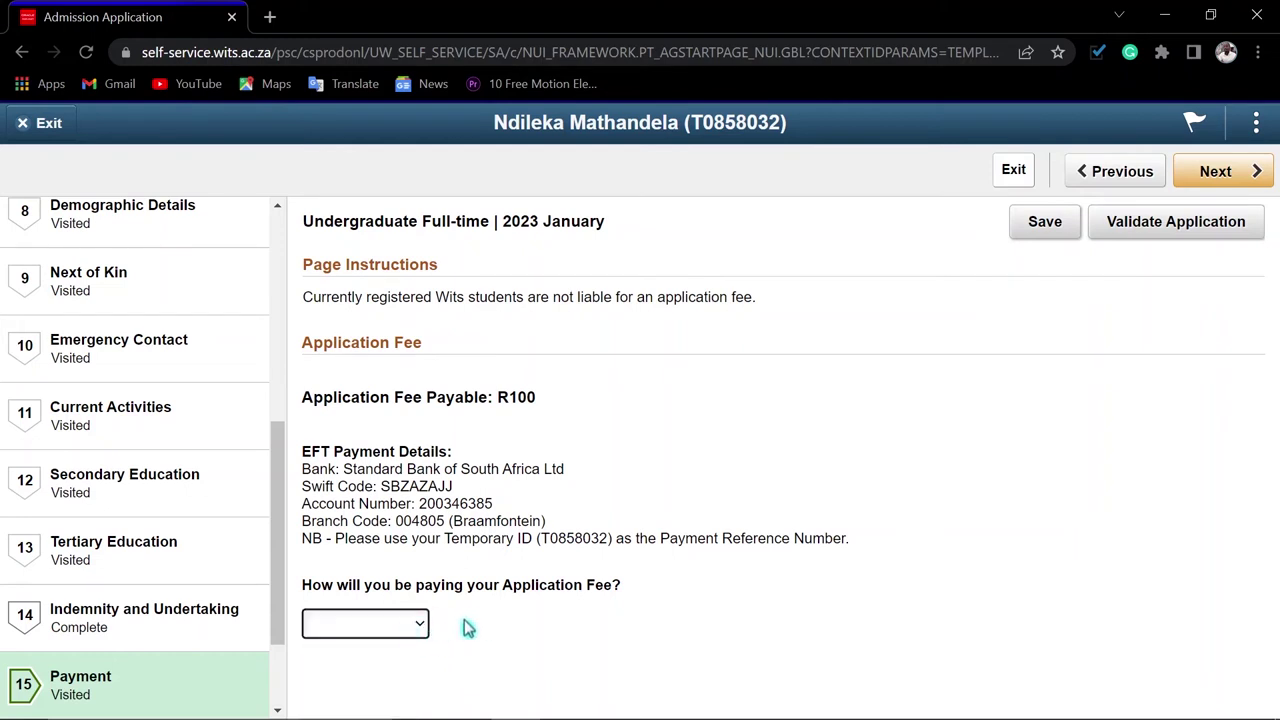
pyautogui.click(420, 625)
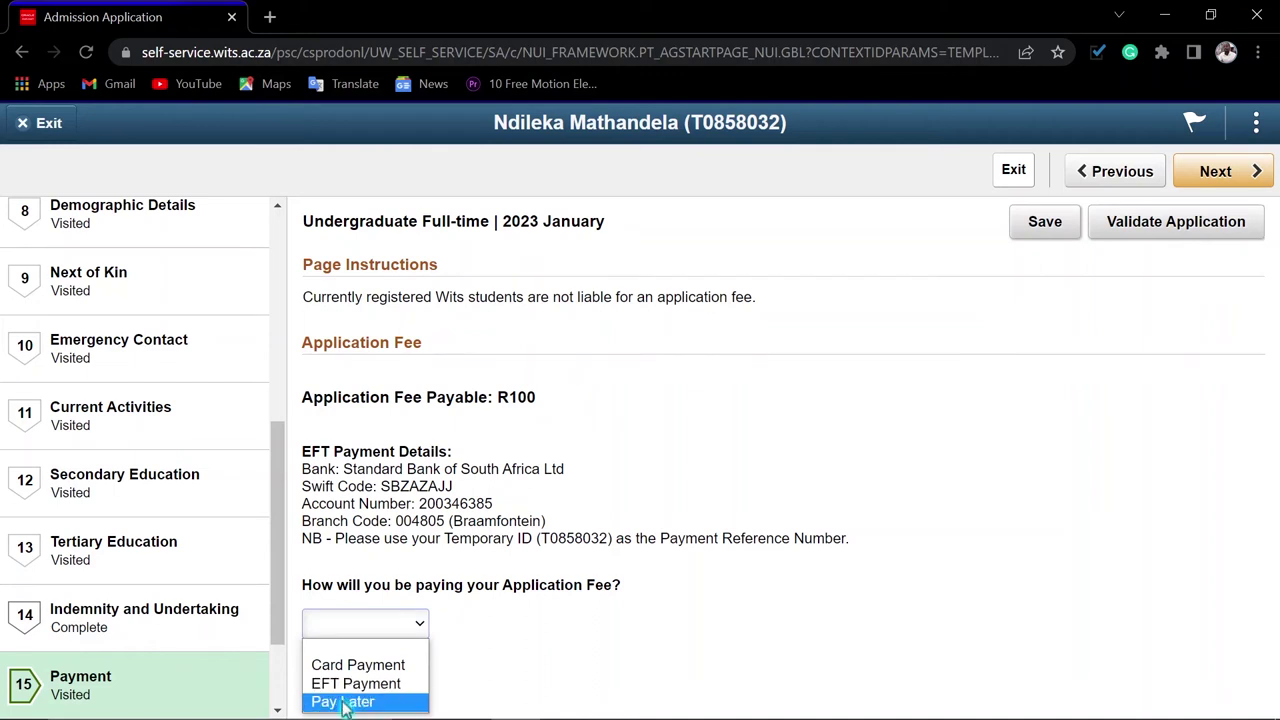
pyautogui.click(344, 703)
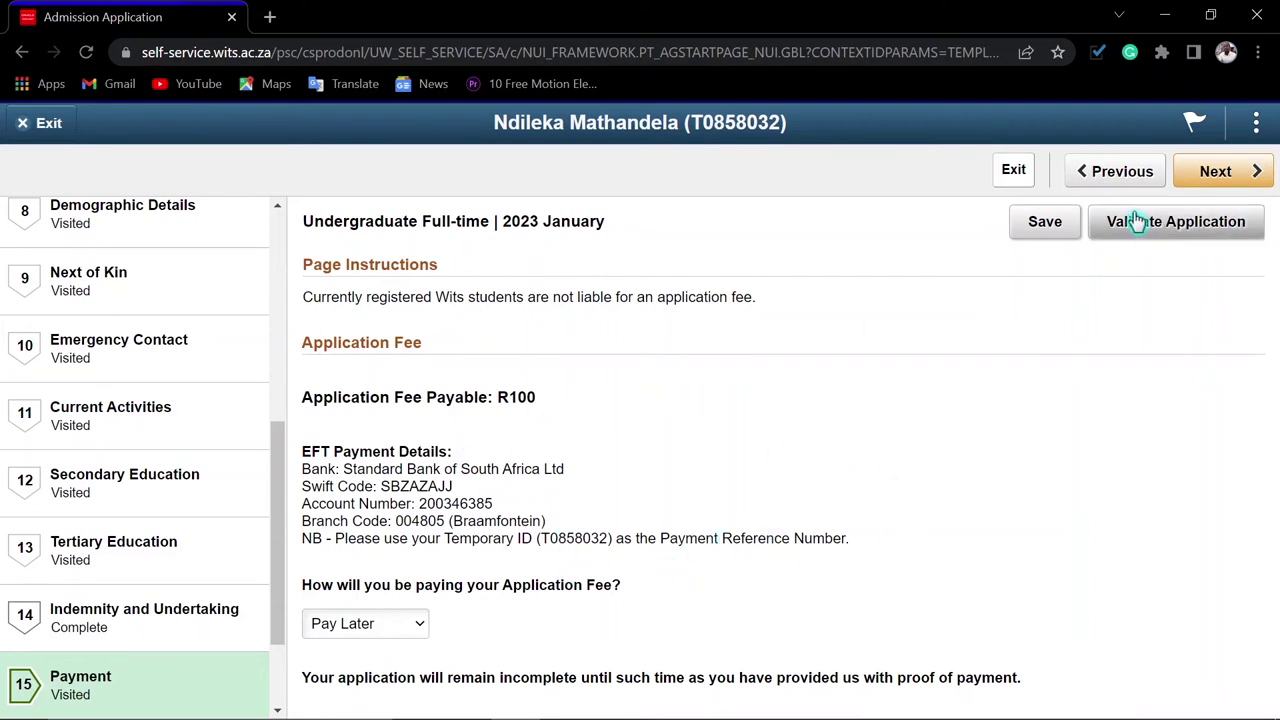
pyautogui.click(1050, 223)
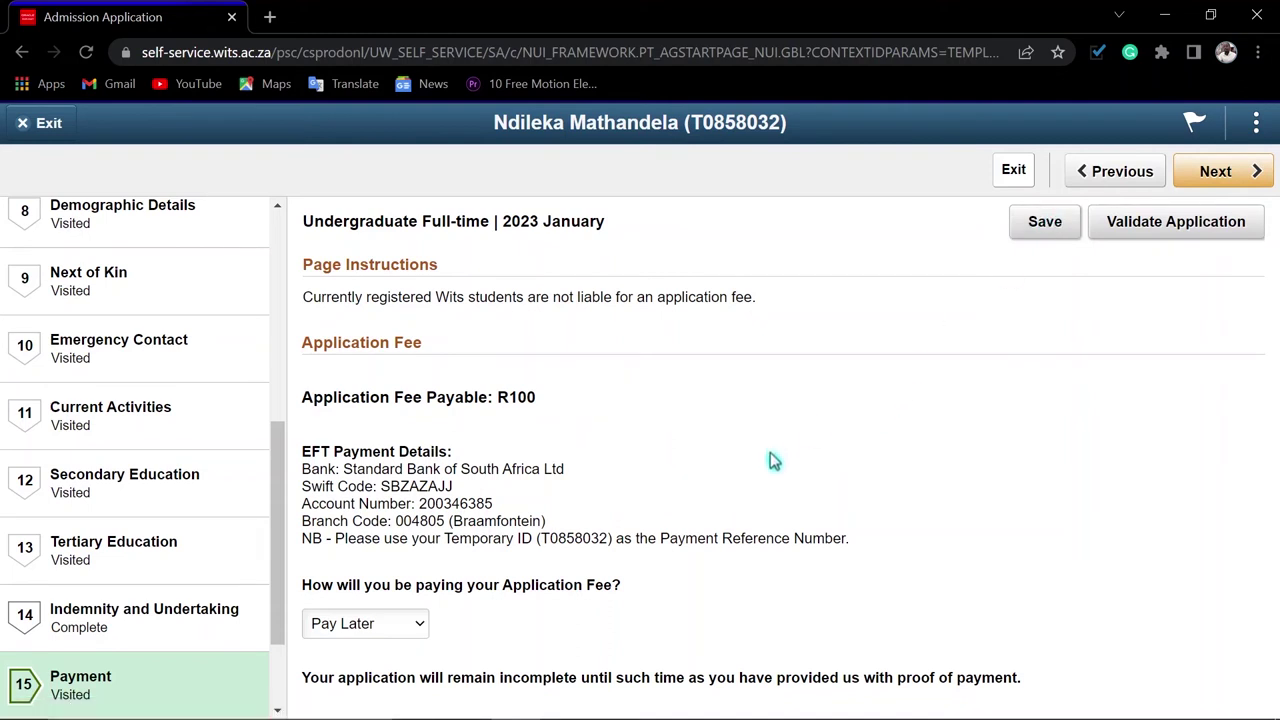
pyautogui.scroll(-2, 143, 534)
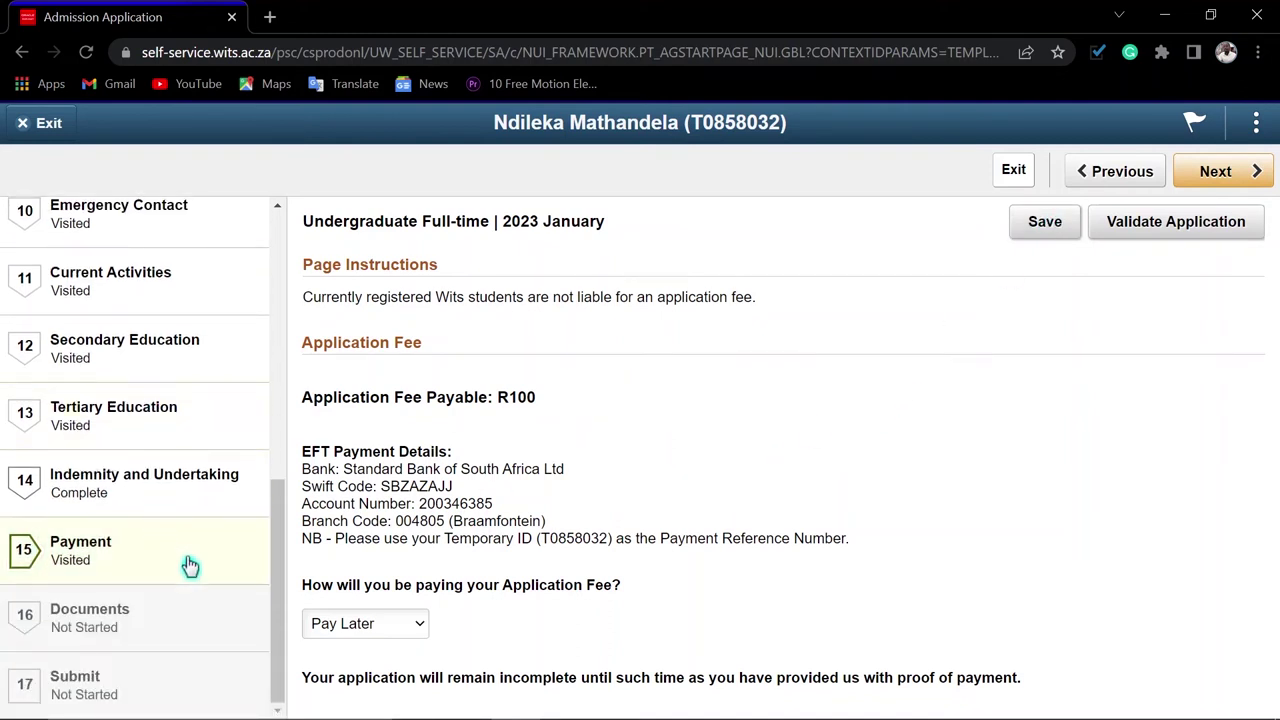
pyautogui.click(1214, 176)
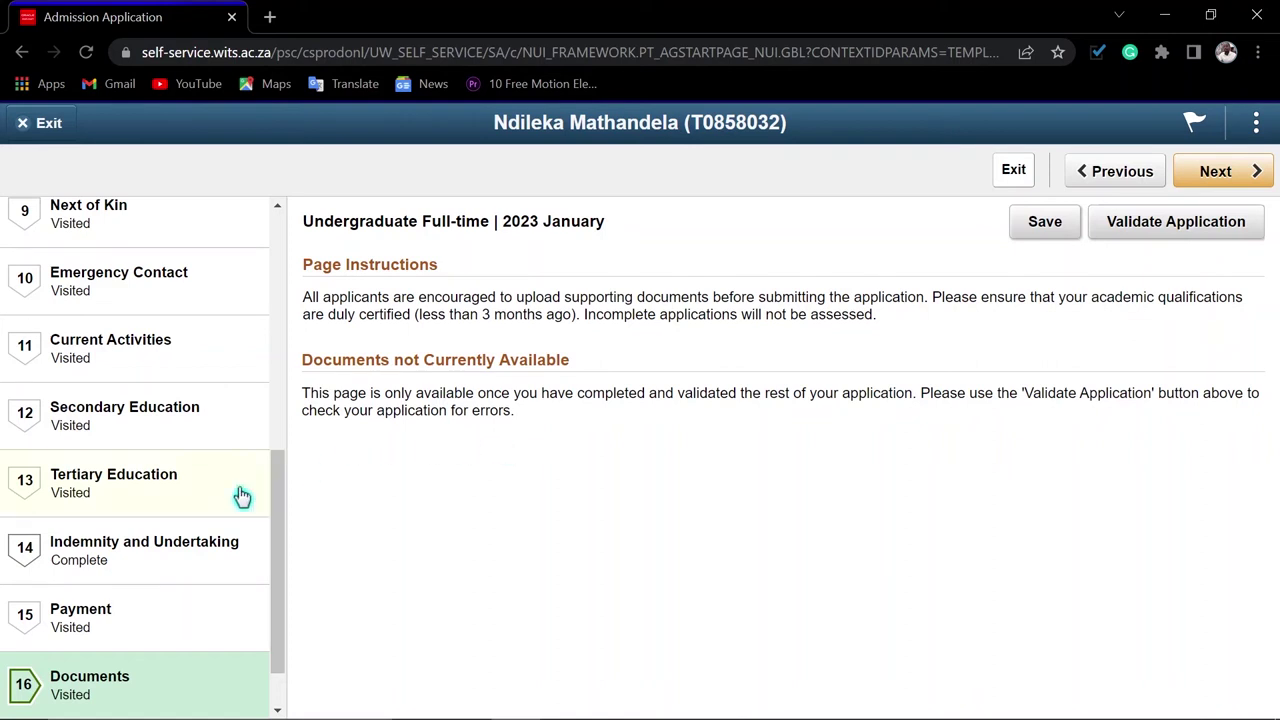
# Run Validate Application from Payment and dismiss the 'application is valid' message
pyautogui.click(116, 623)
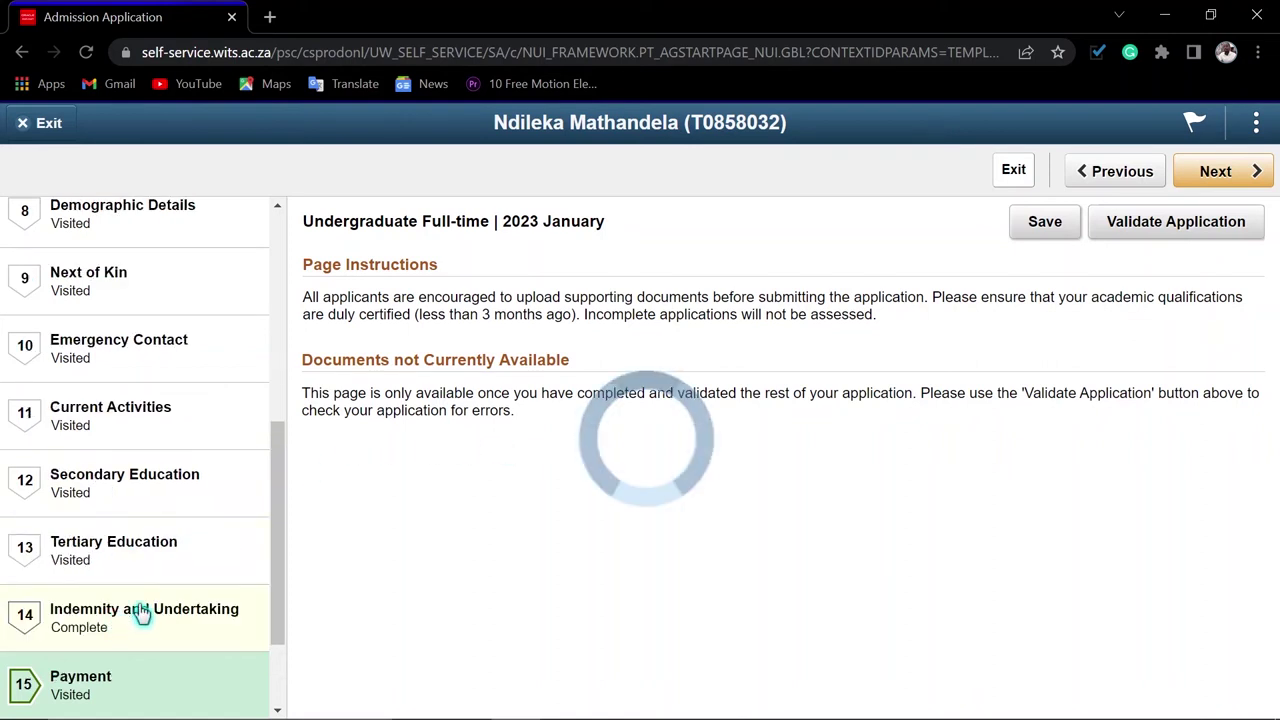
pyautogui.click(1166, 228)
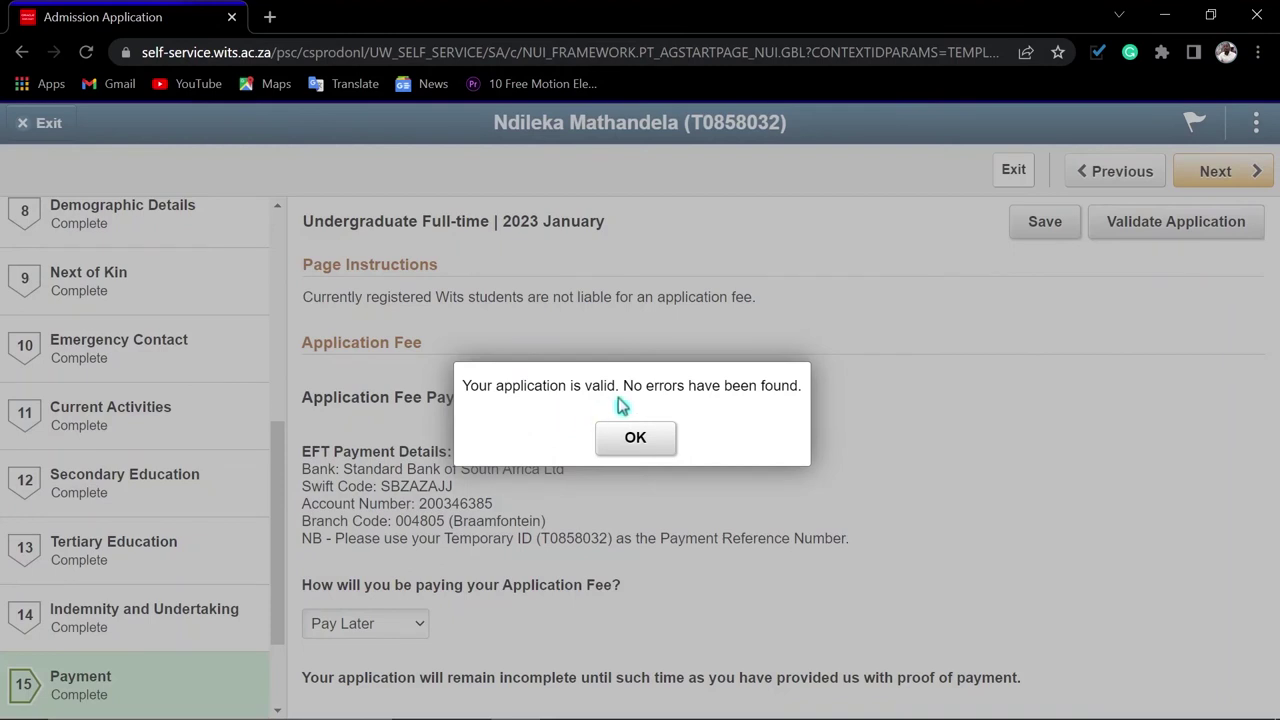
pyautogui.click(643, 445)
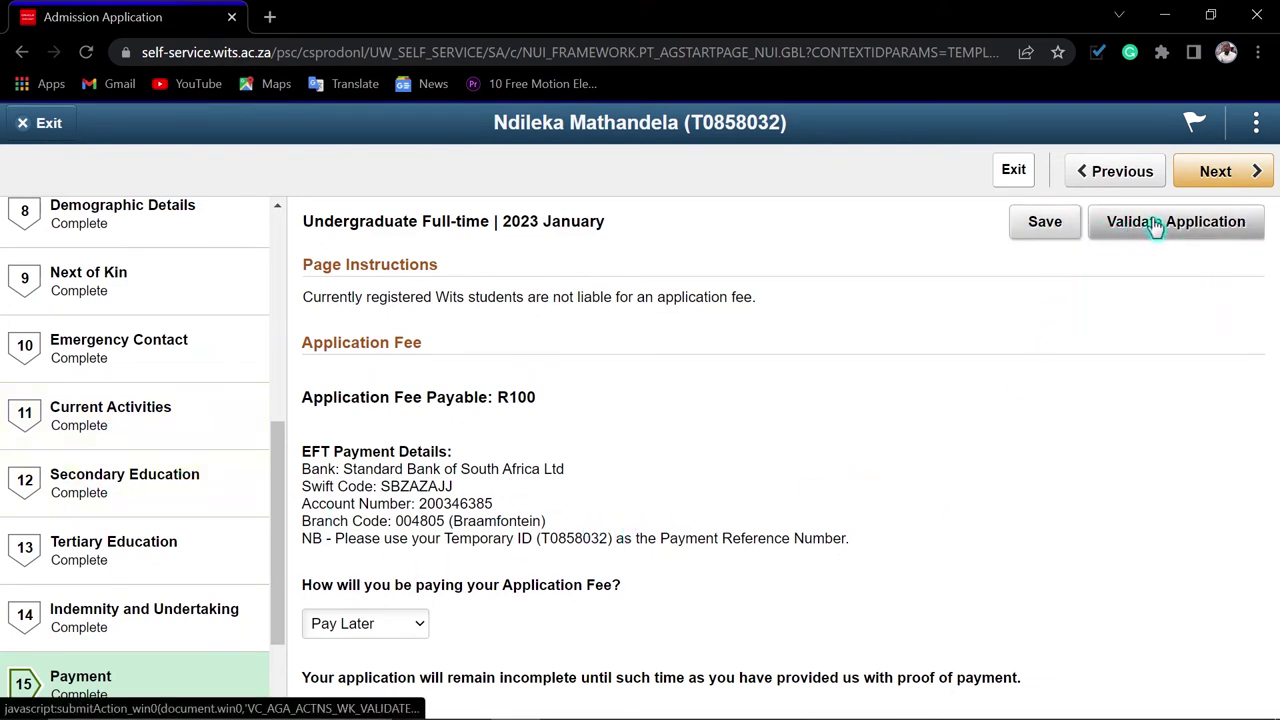
# On the Documents step, upload NA_Matric.pdf from this computer as the Matric Certificate, then open it to check
pyautogui.click(1213, 185)
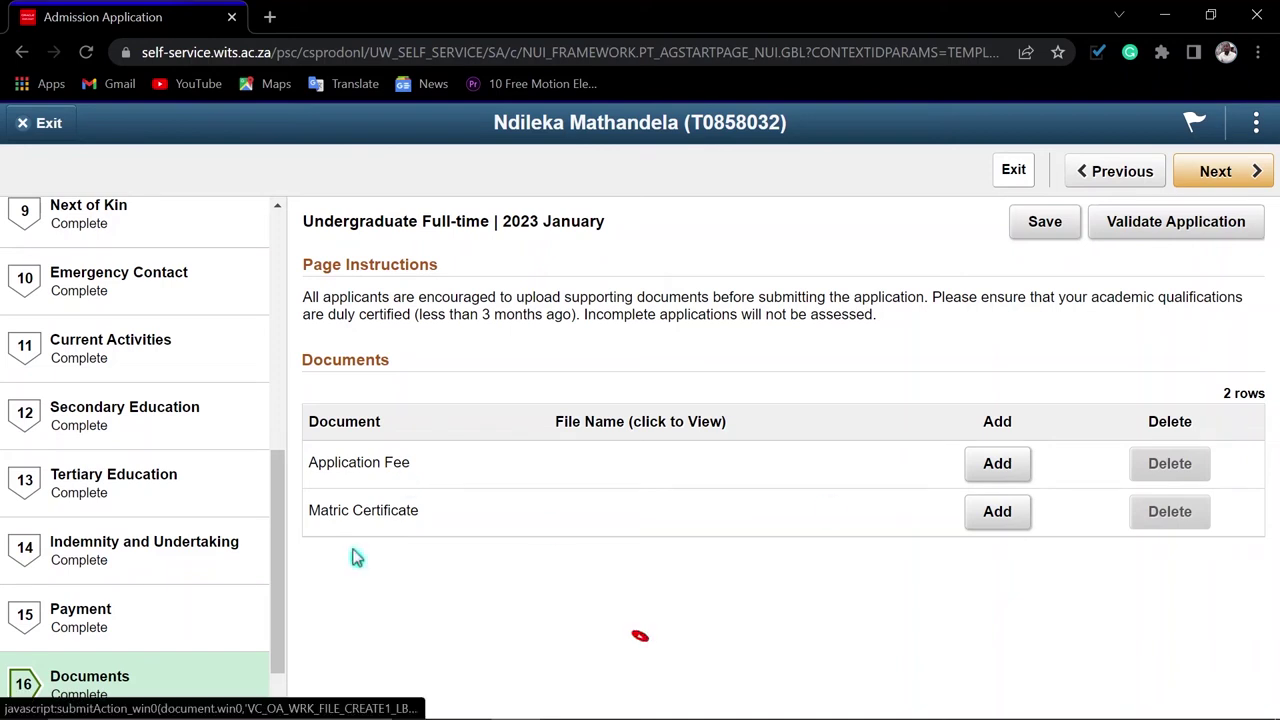
pyautogui.click(987, 527)
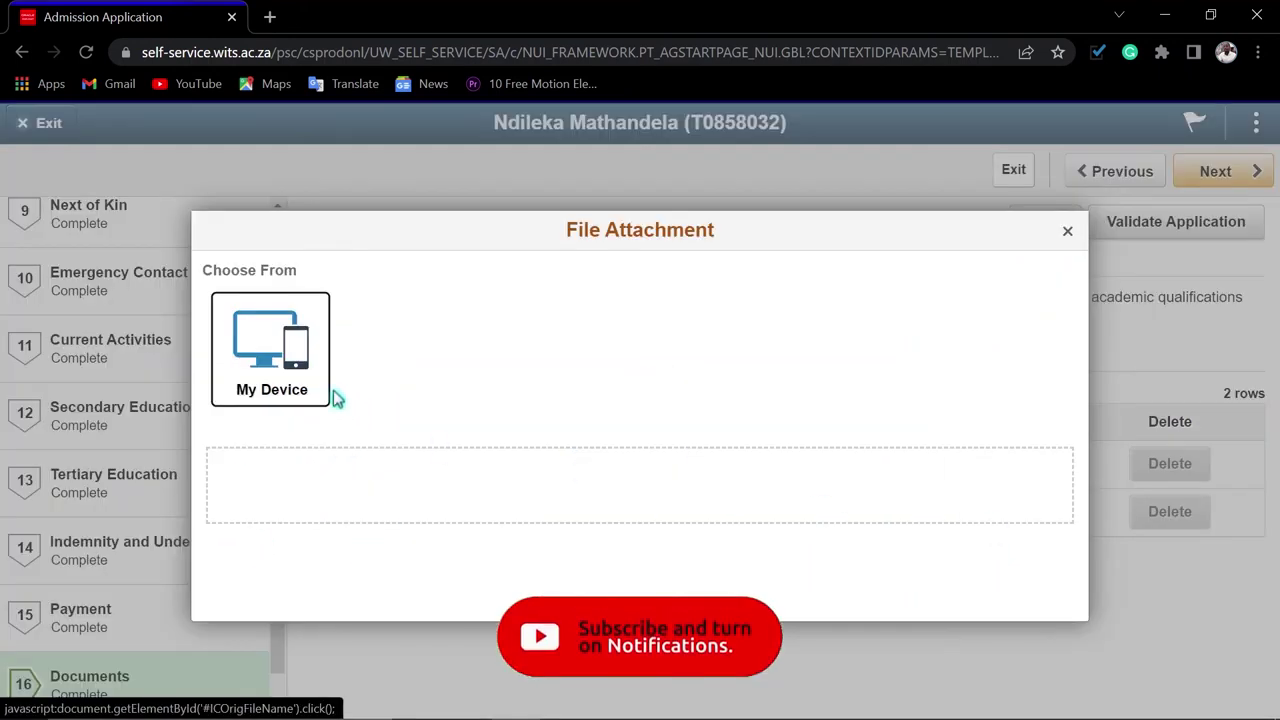
pyautogui.click(281, 393)
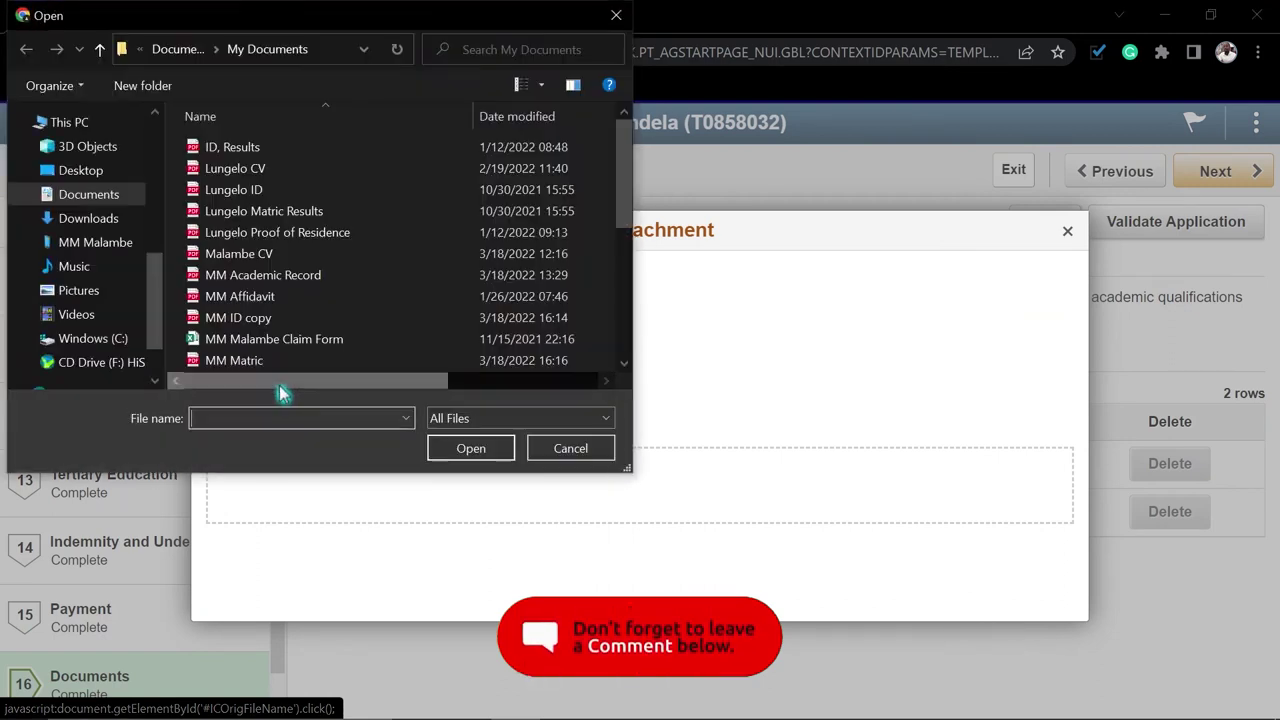
pyautogui.scroll(-2, 255, 340)
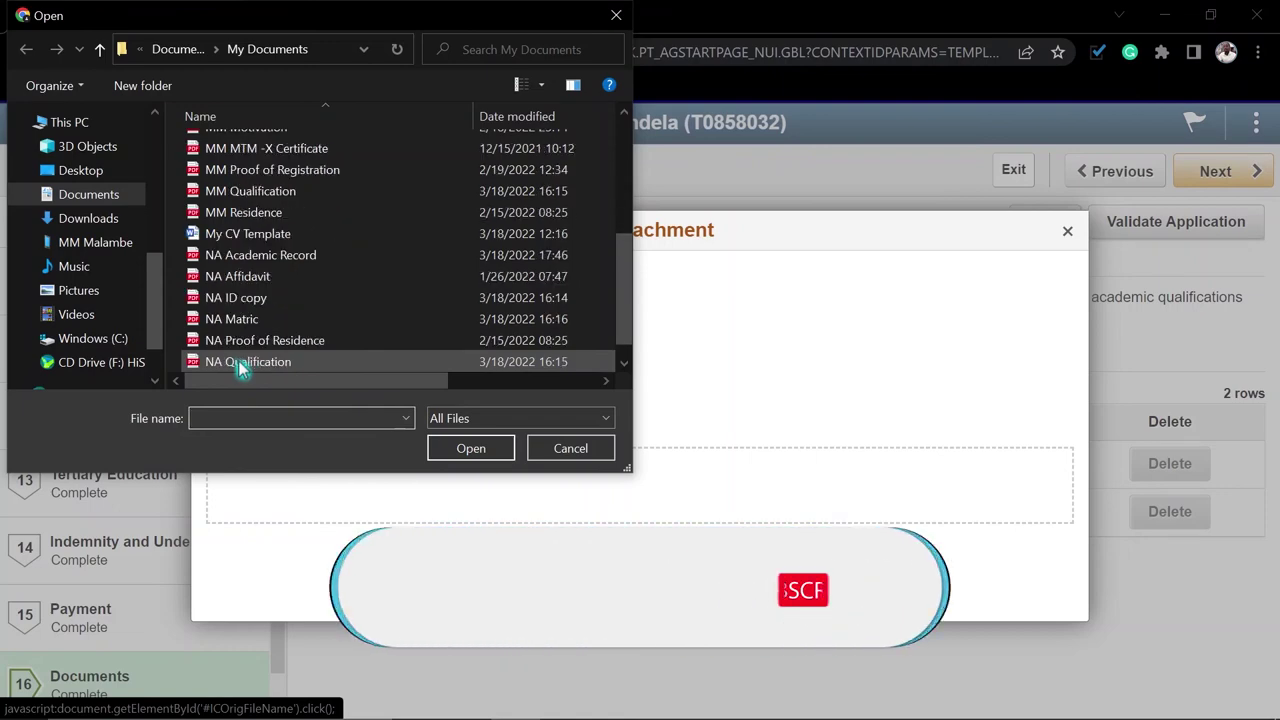
pyautogui.doubleClick(237, 330)
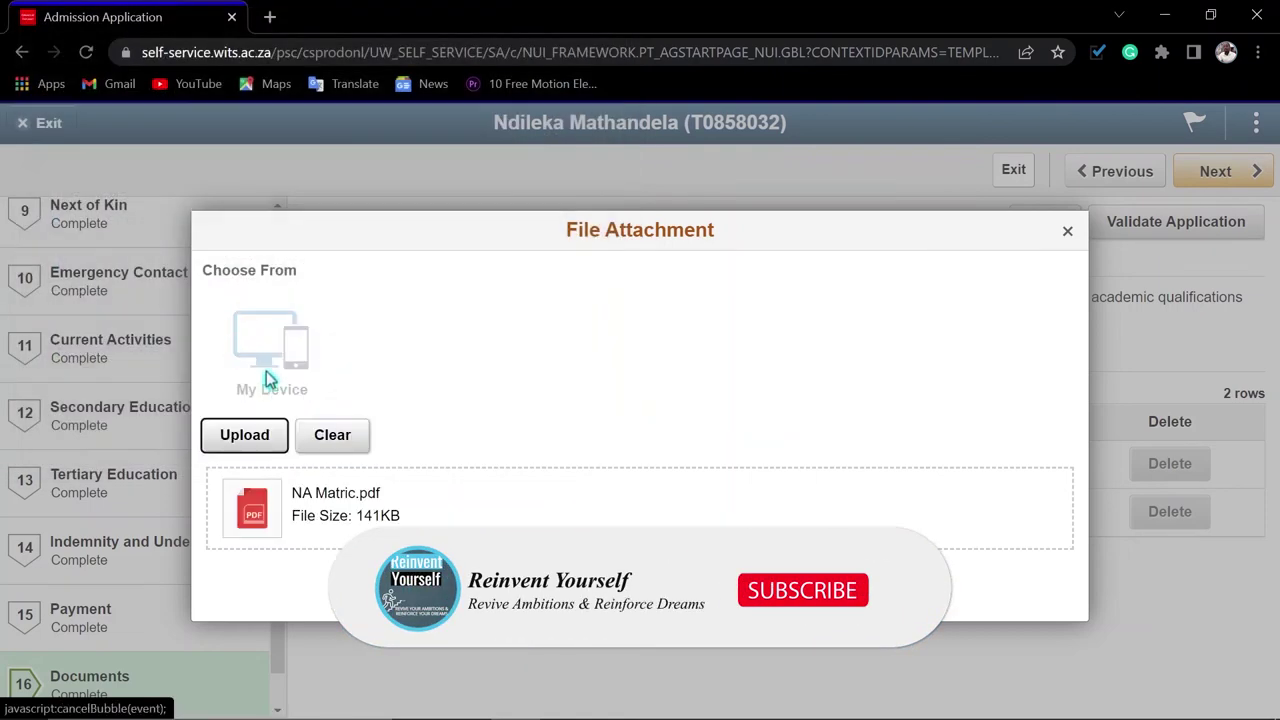
pyautogui.click(244, 440)
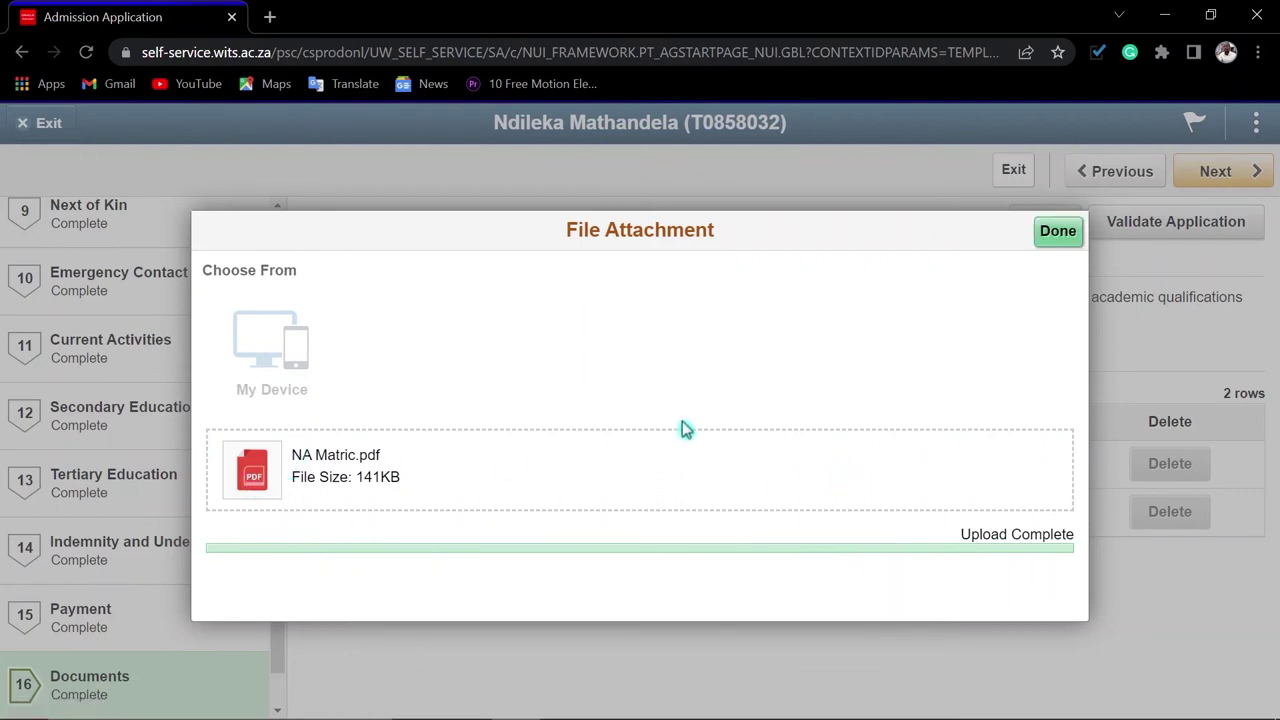
pyautogui.click(1055, 234)
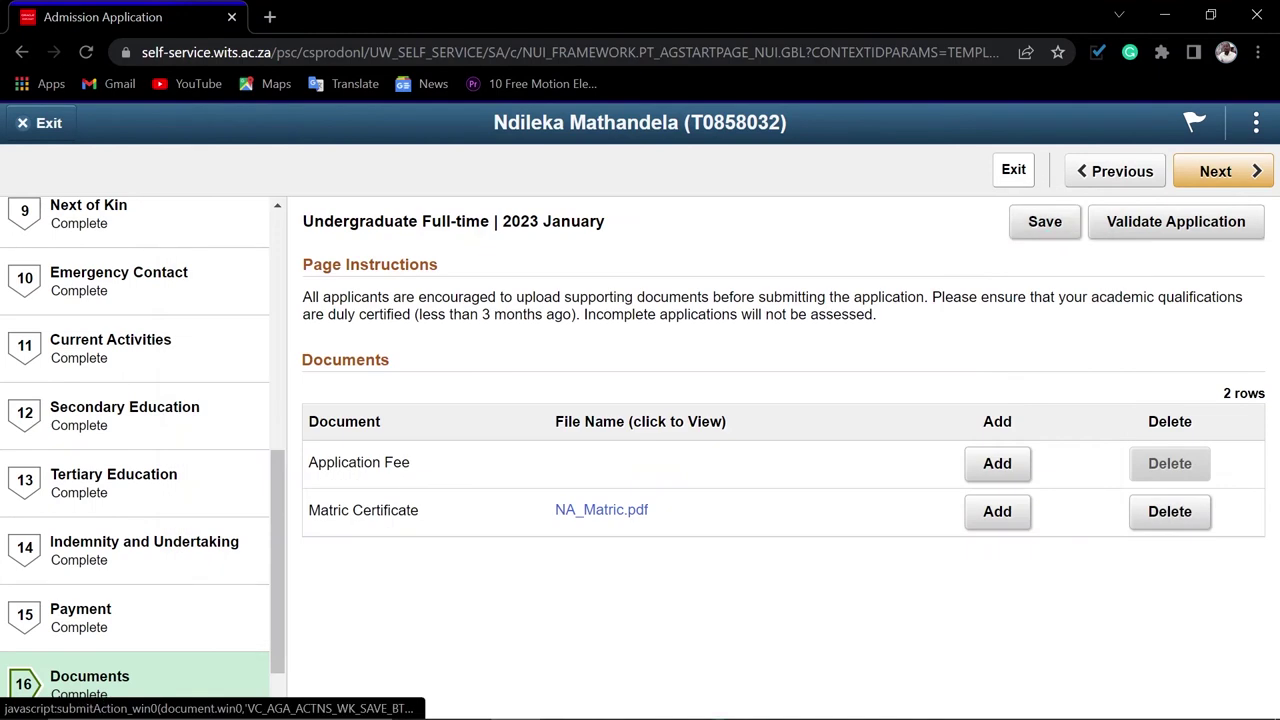
pyautogui.click(607, 522)
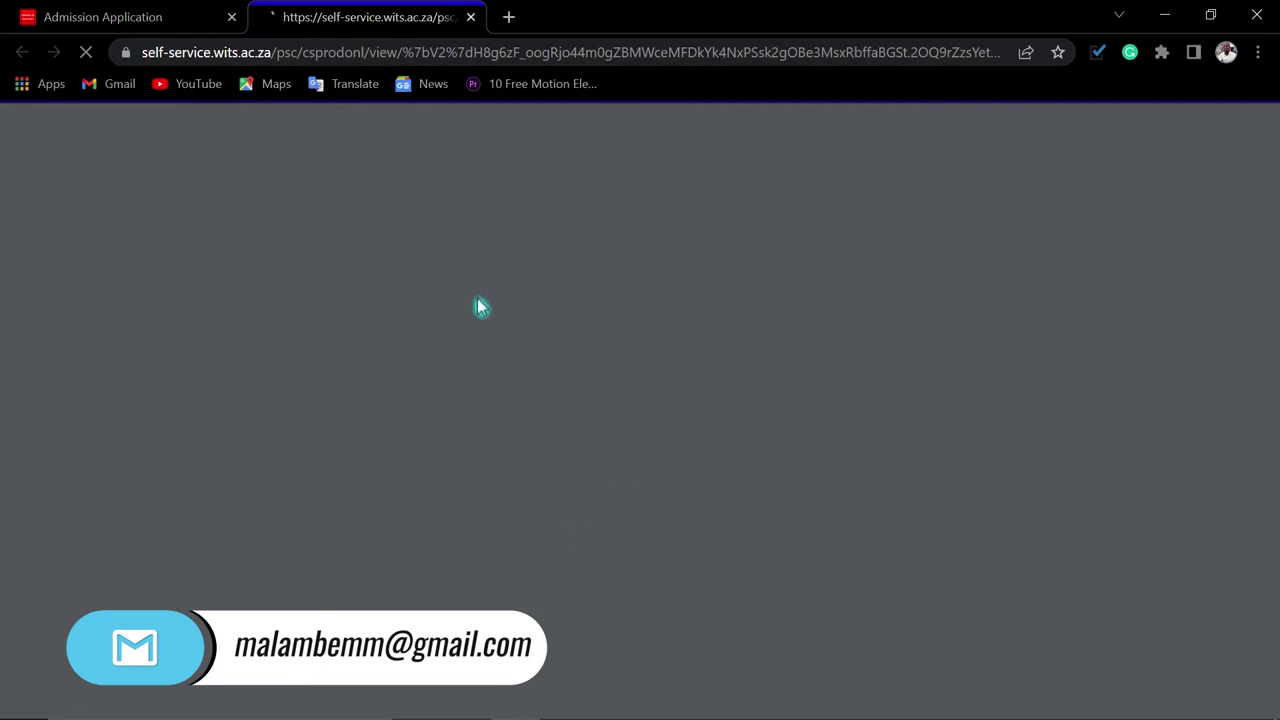
# Close the NA_Matric.pdf preview, save the Documents step and advance to step 17 Submit
pyautogui.click(471, 18)
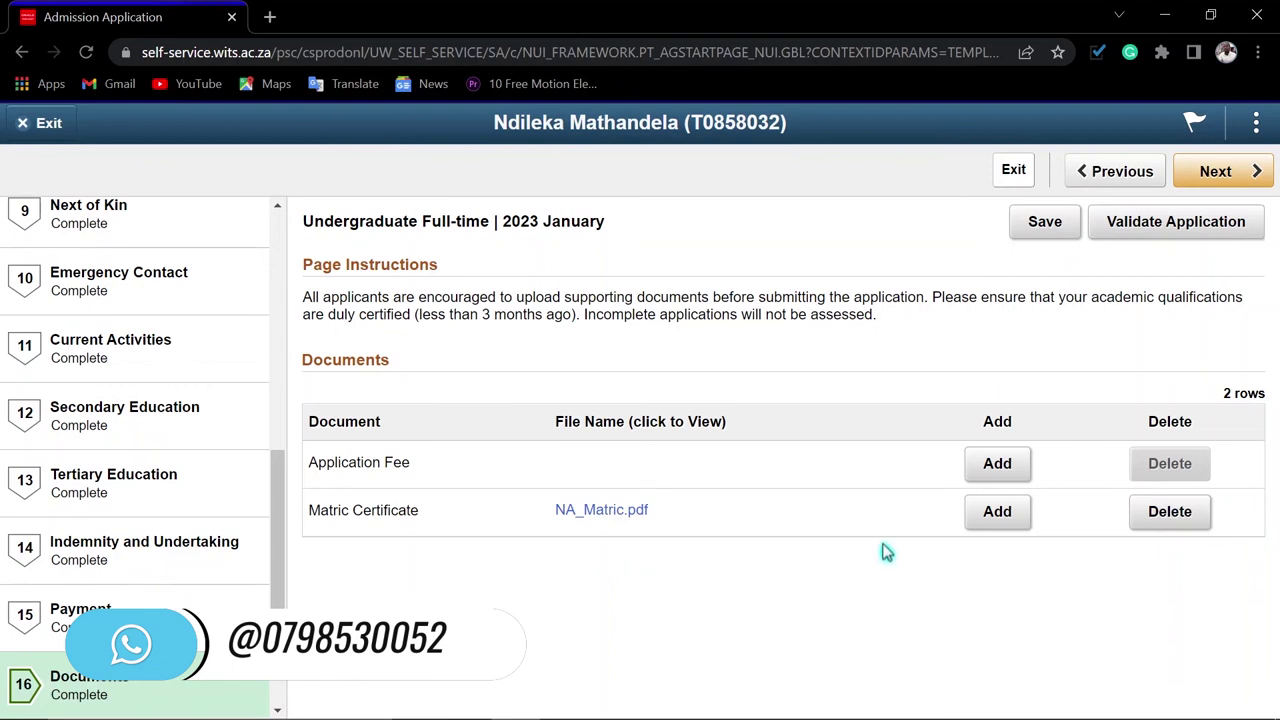
pyautogui.click(1041, 225)
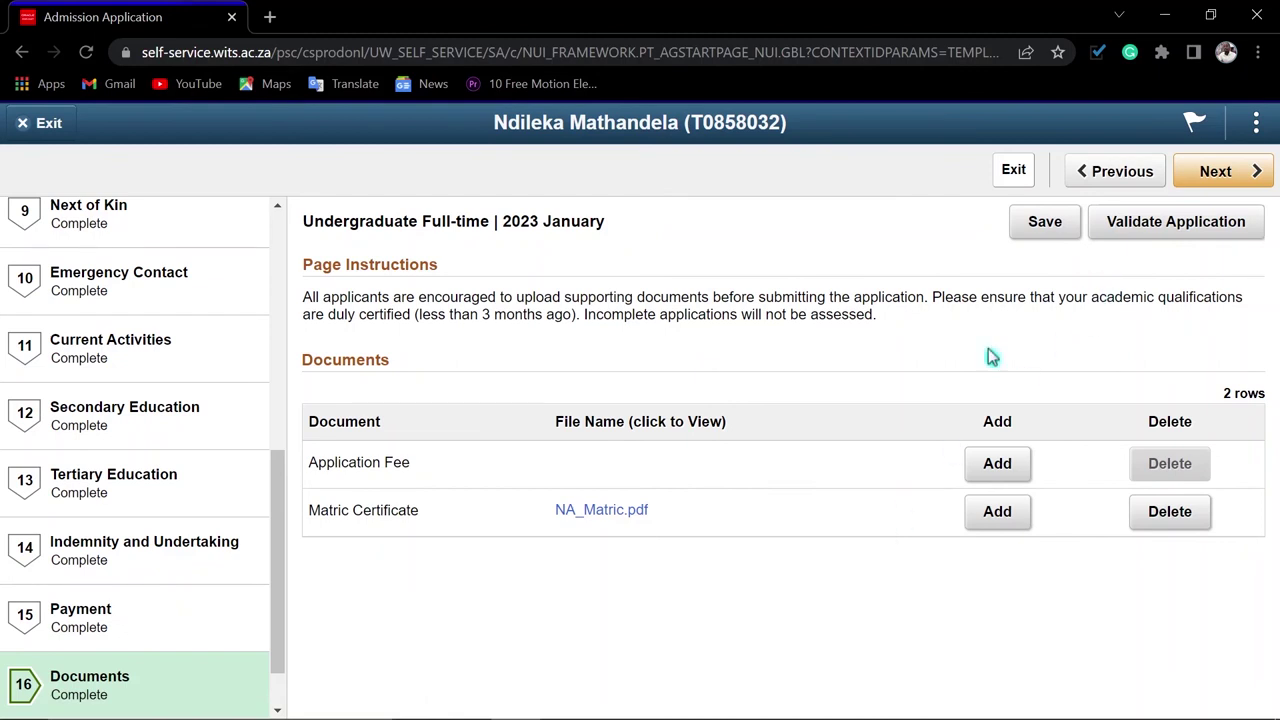
pyautogui.scroll(-1, 157, 551)
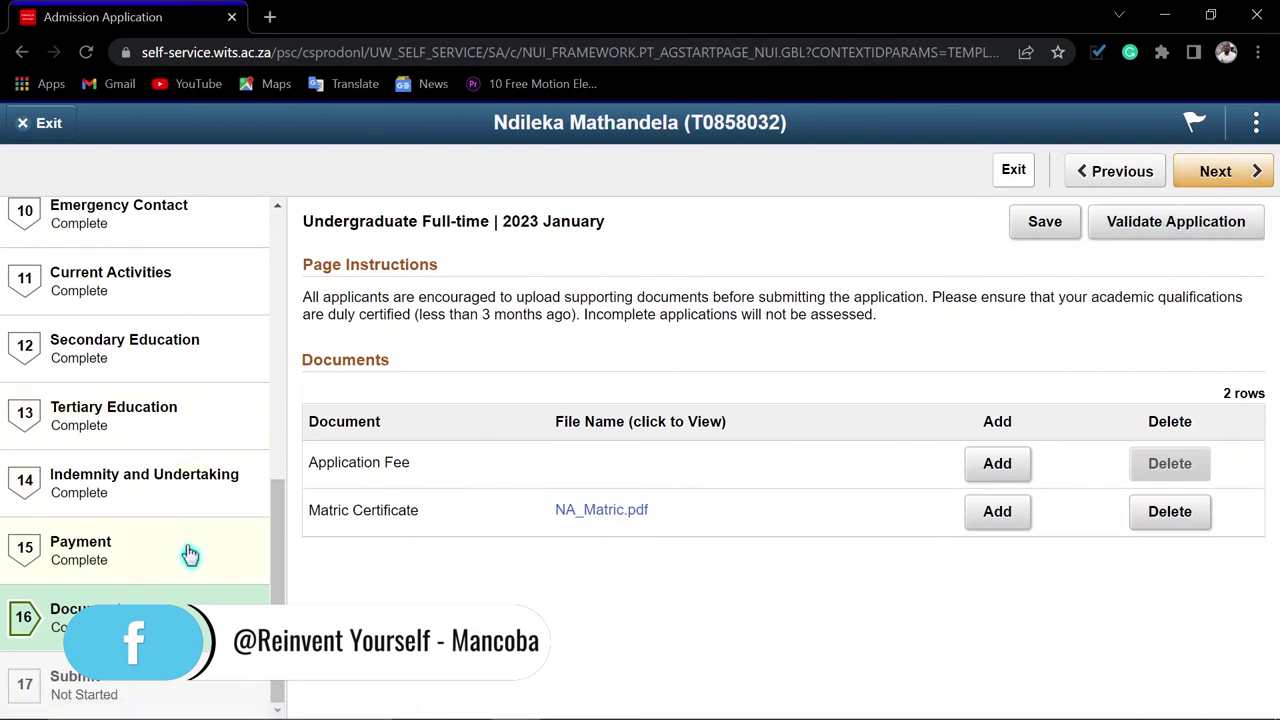
pyautogui.scroll(1, 160, 545)
pyautogui.scroll(3, 160, 545)
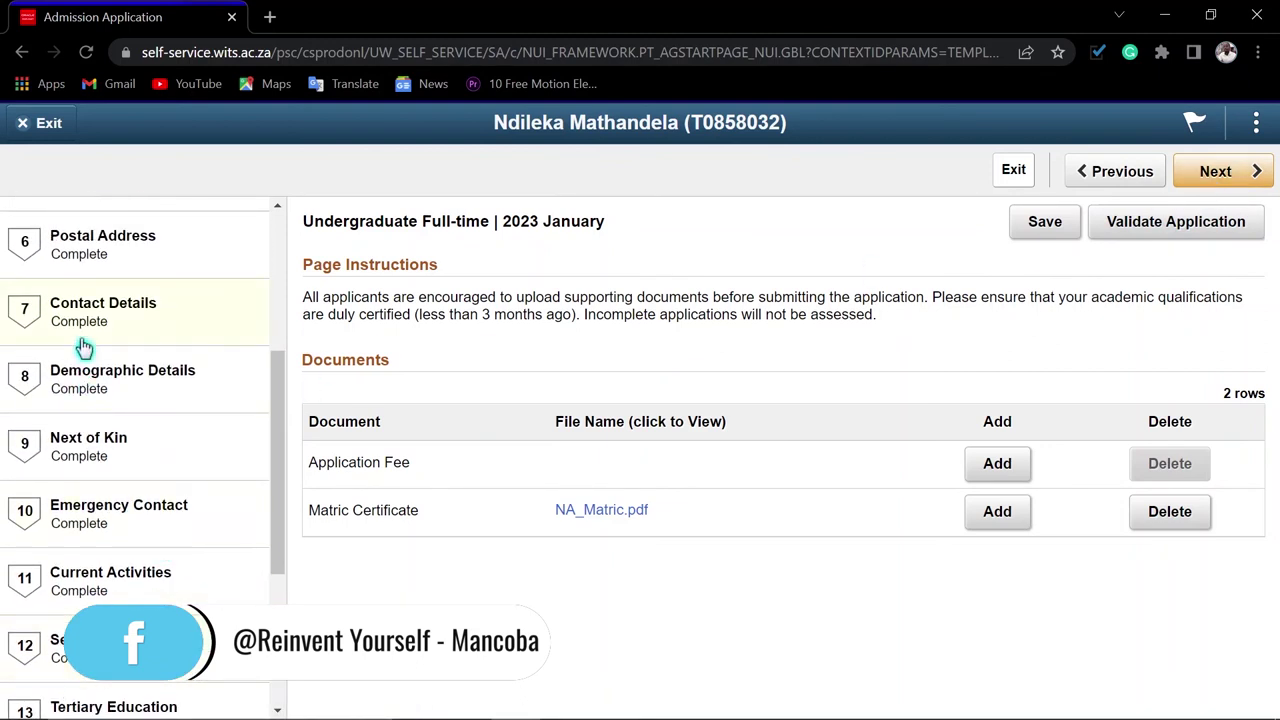
pyautogui.scroll(5, 100, 300)
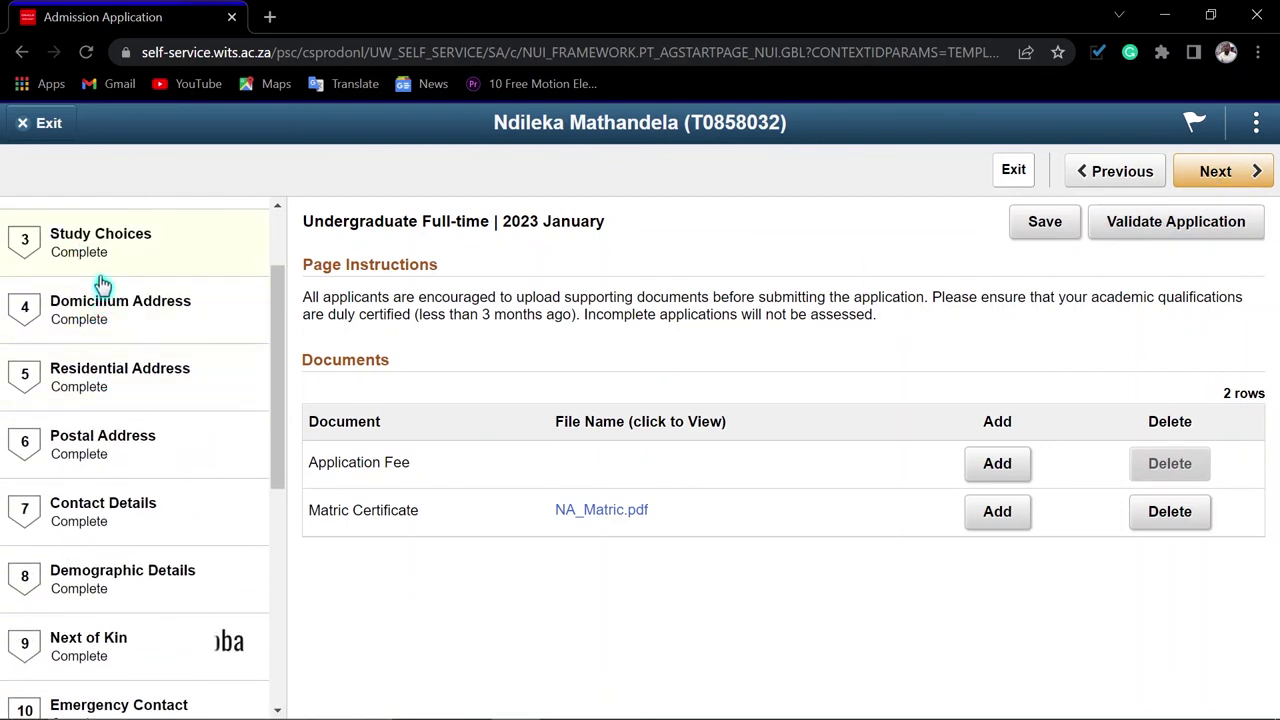
pyautogui.scroll(-8, 103, 285)
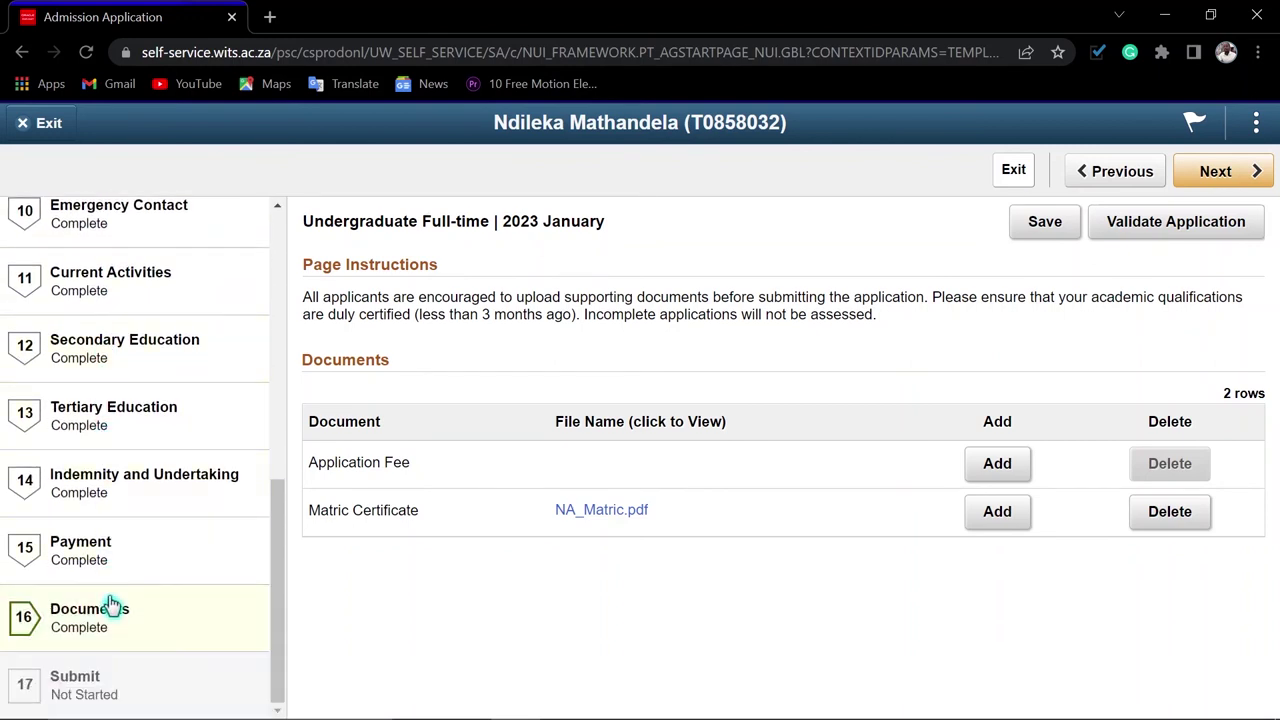
pyautogui.click(1222, 176)
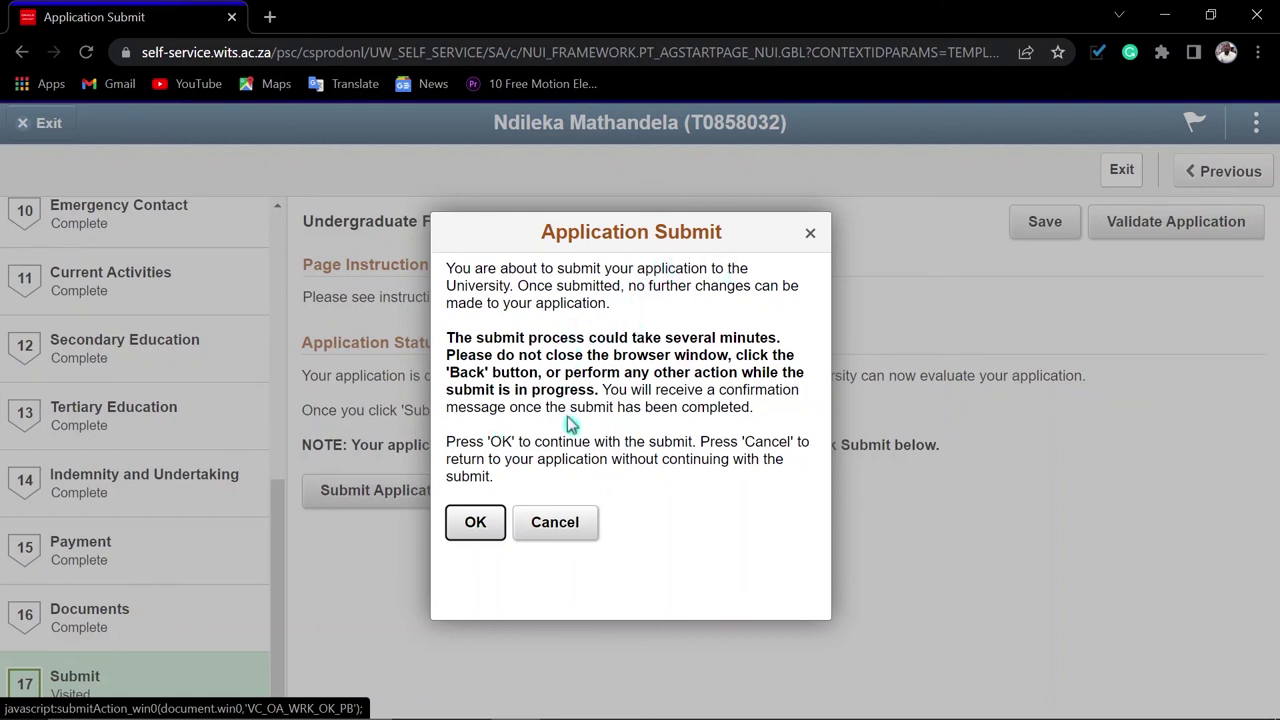
# Confirm with OK to submit the application to the University
pyautogui.click(476, 526)
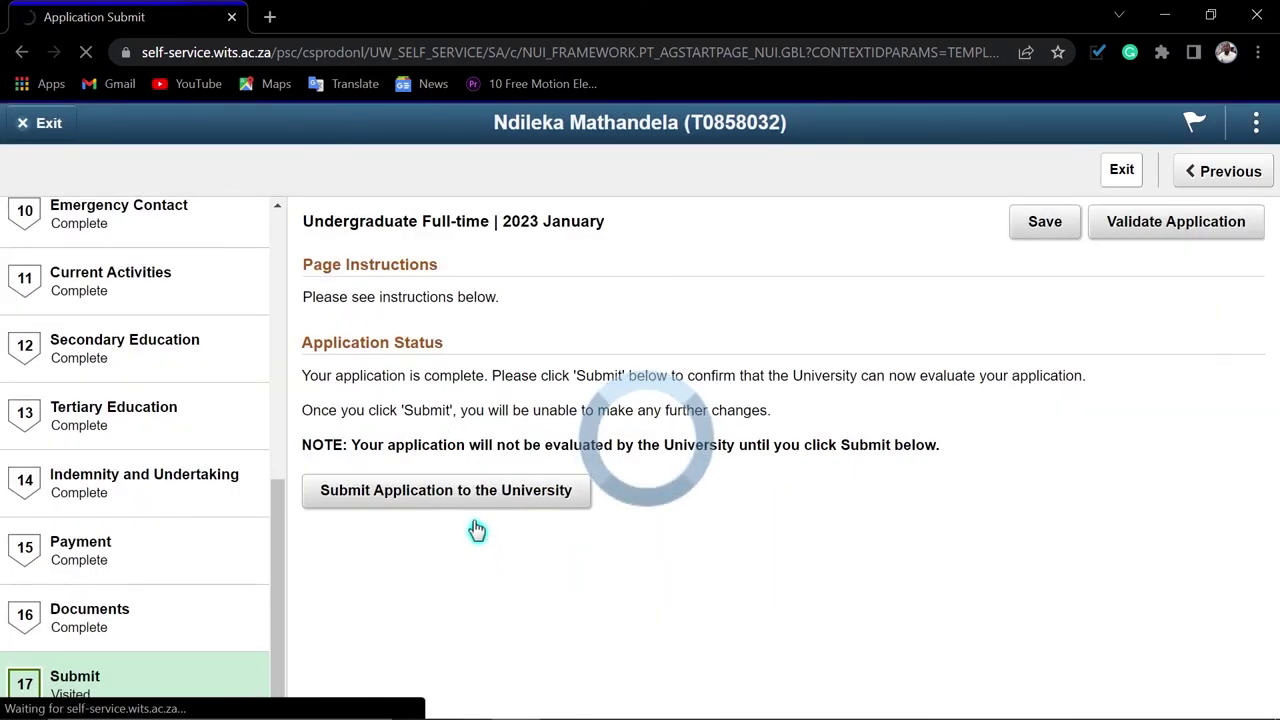
# Review the Submit Confirmed page, highlighting the Person Number and the R100 application fee
pyautogui.scroll(-4, 1149, 389)
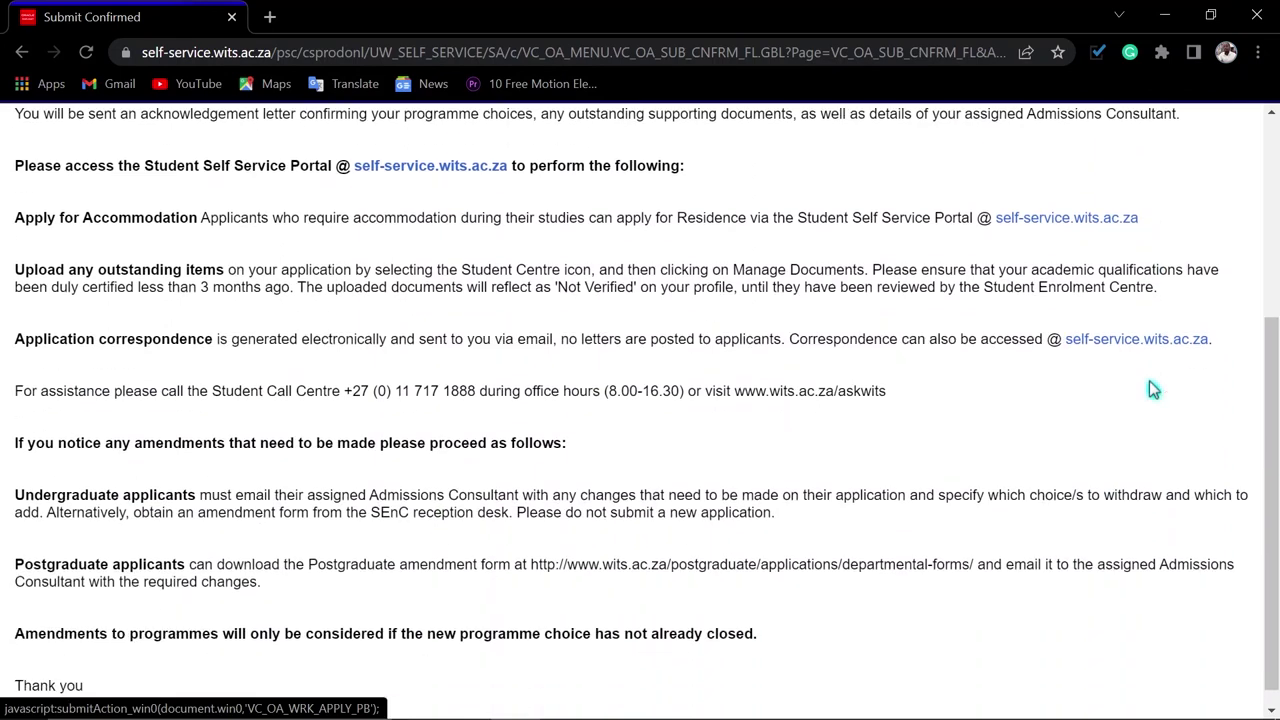
pyautogui.scroll(3, 1152, 395)
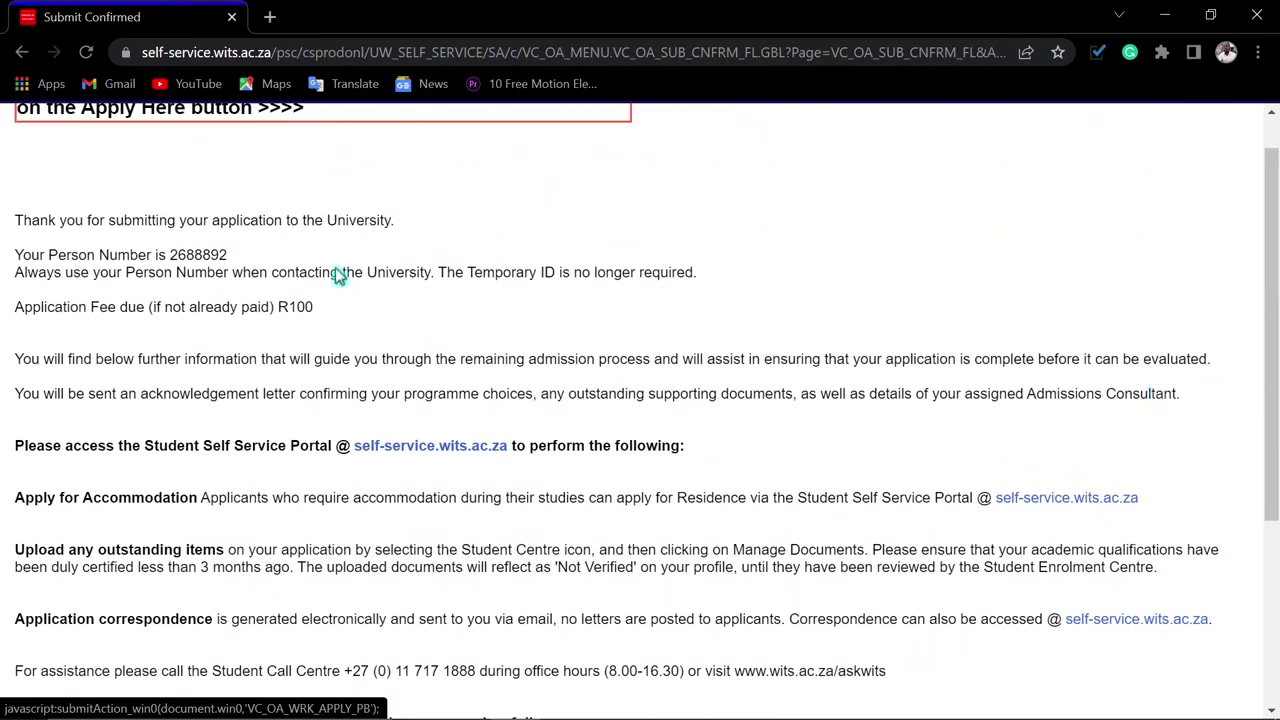
pyautogui.moveTo(172, 256); pyautogui.dragTo(225, 255)
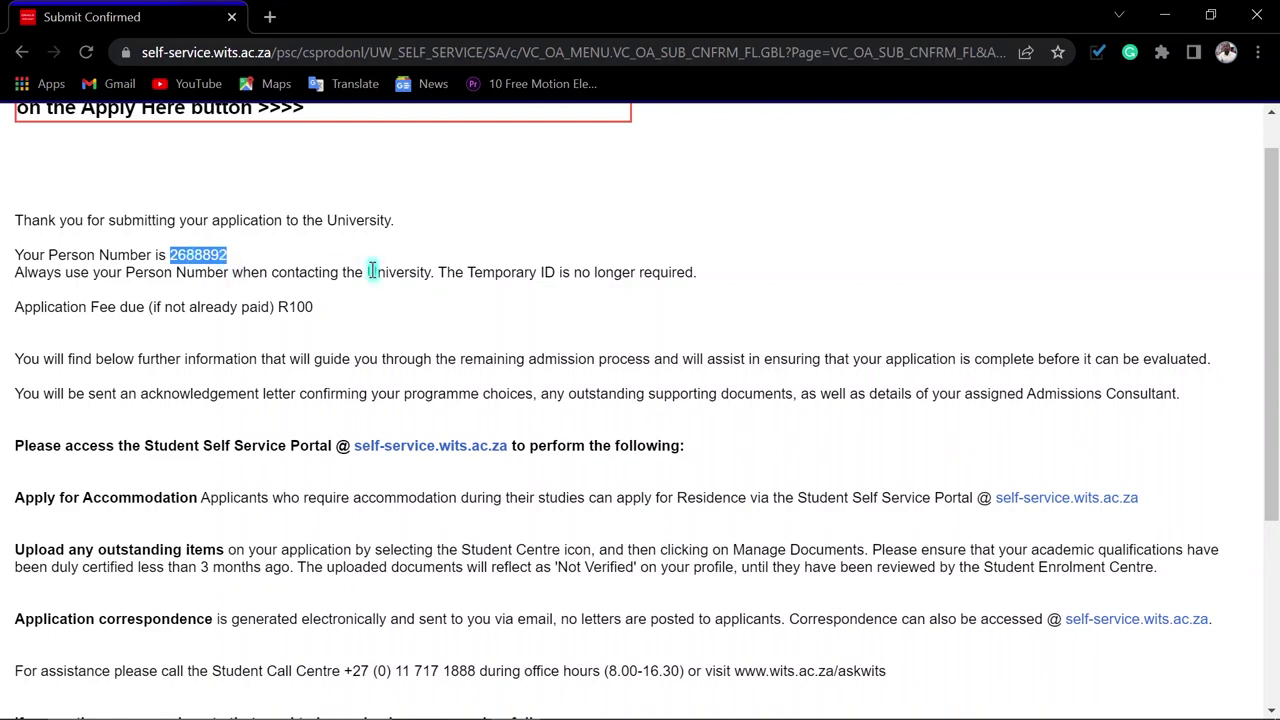
pyautogui.doubleClick(293, 306)
pyautogui.click(425, 322)
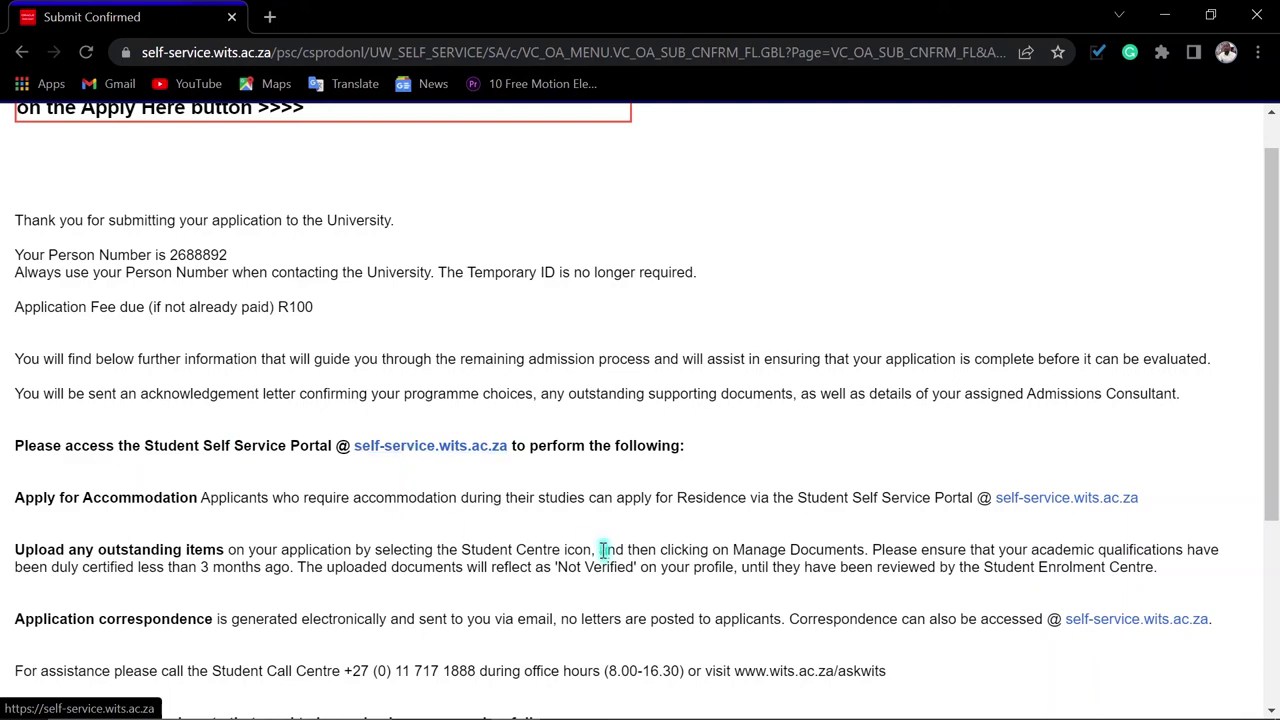
pyautogui.scroll(-2, 608, 555)
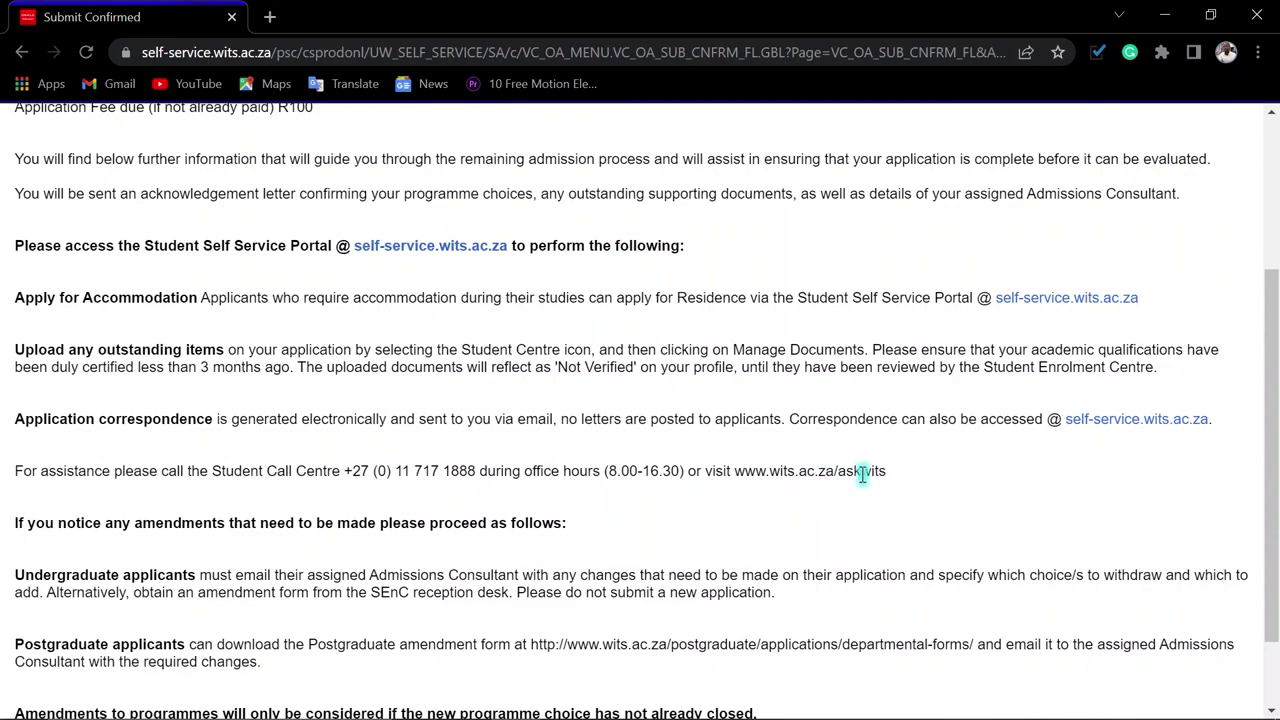
pyautogui.scroll(-1, 748, 530)
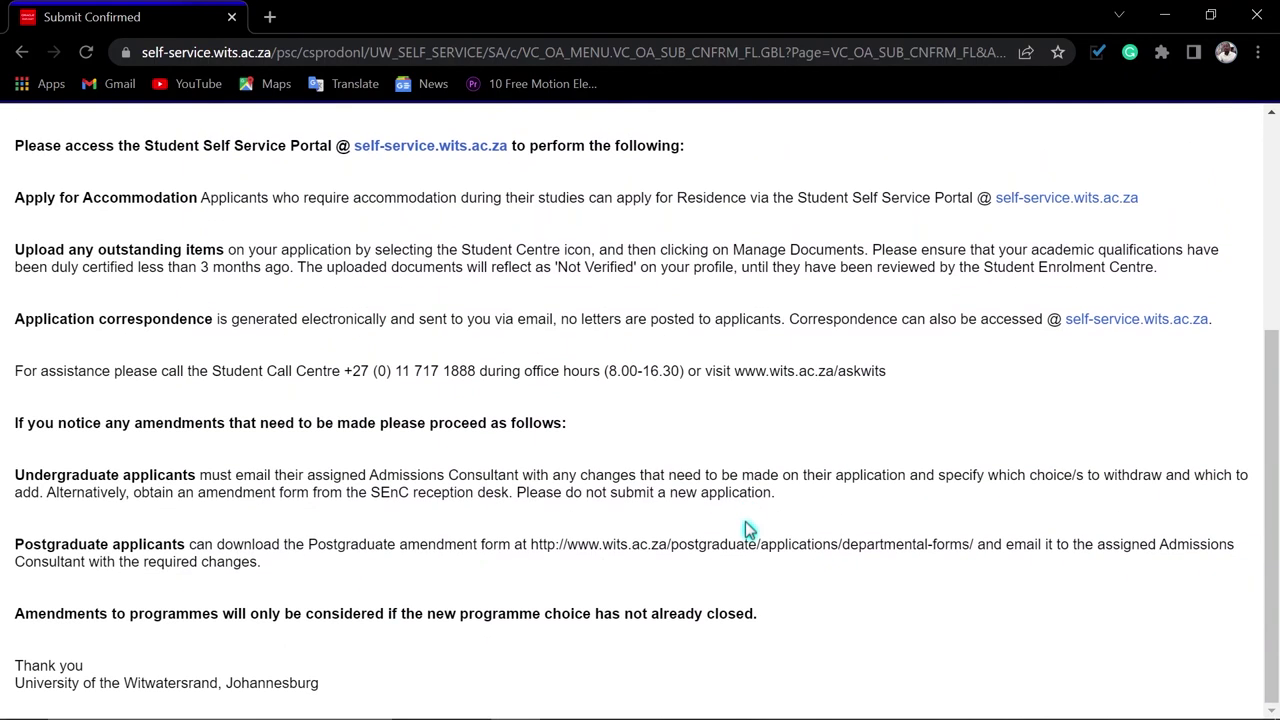
pyautogui.scroll(4, 785, 516)
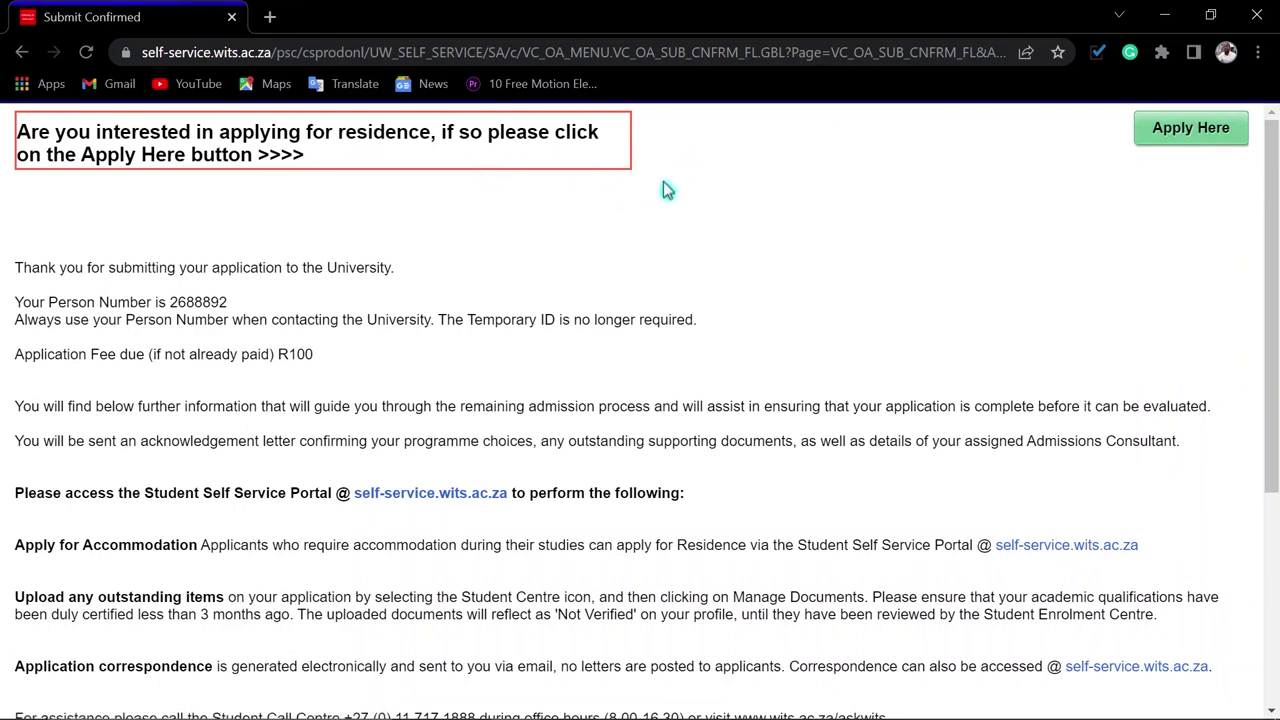
# Close the Chrome window and refresh the desktop
pyautogui.click(1257, 15)
pyautogui.rightClick(466, 102)
pyautogui.click(569, 162)
pyautogui.rightClick(532, 76)
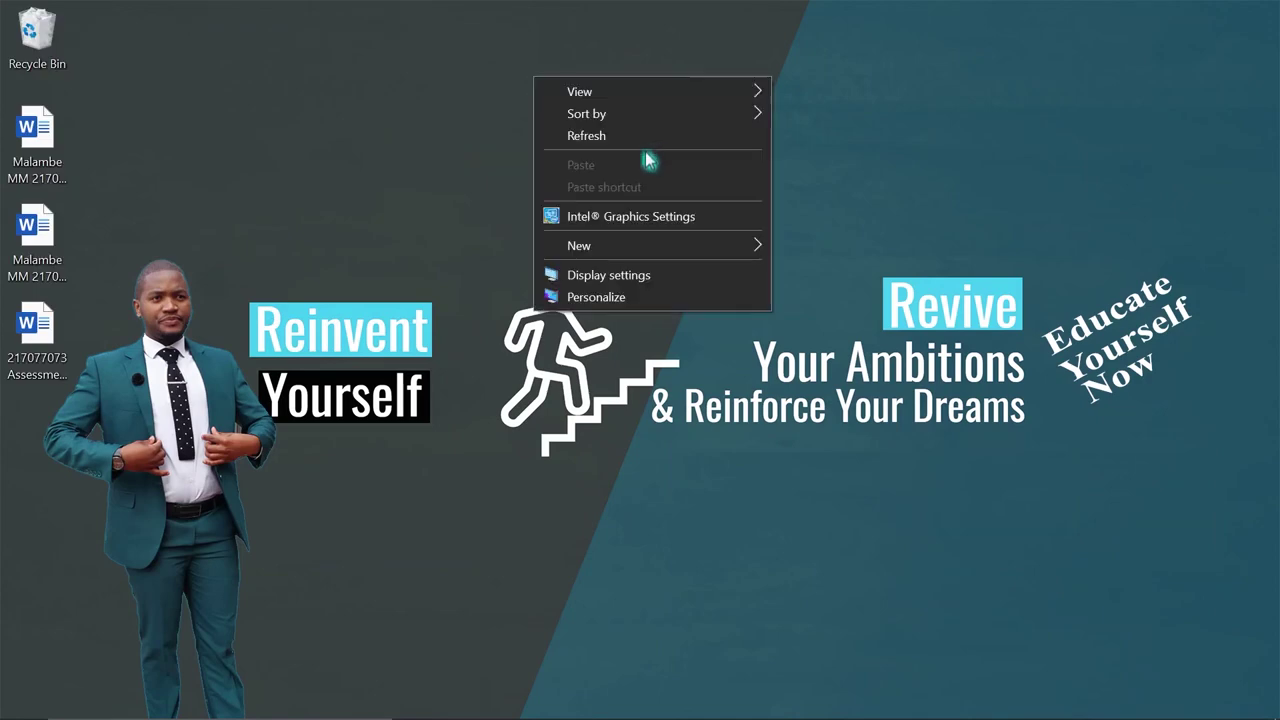
pyautogui.click(615, 148)
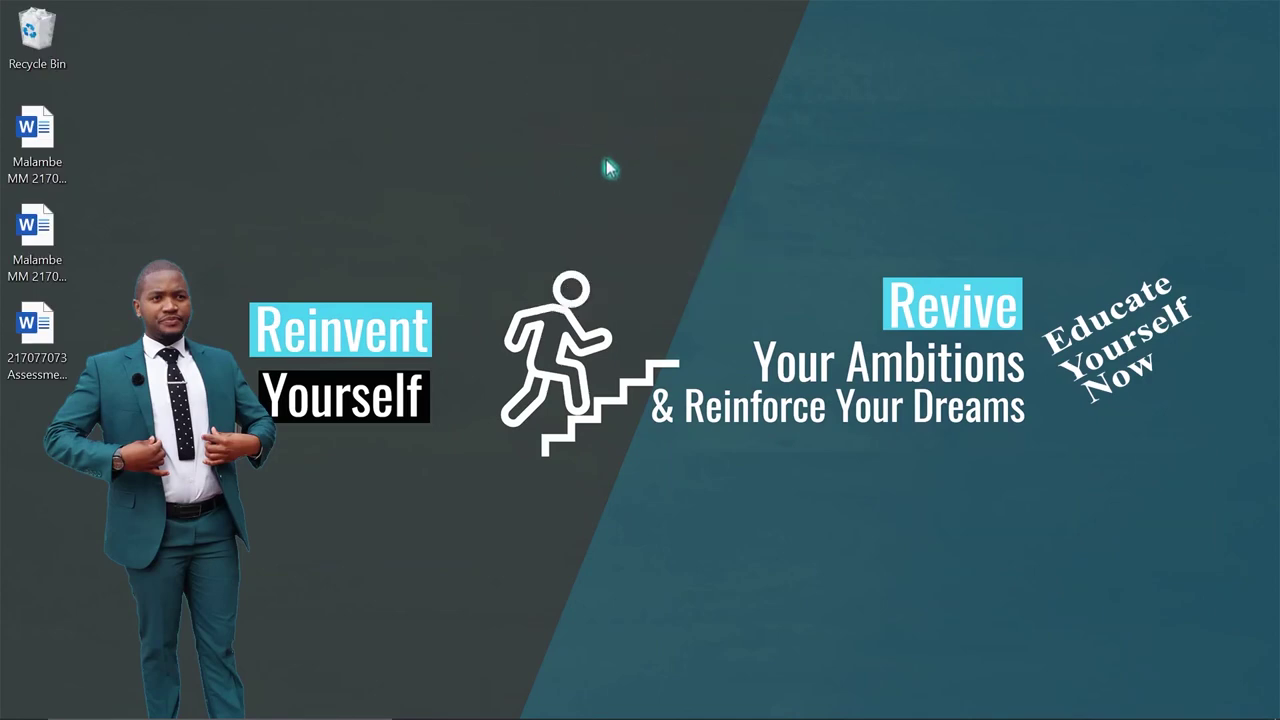